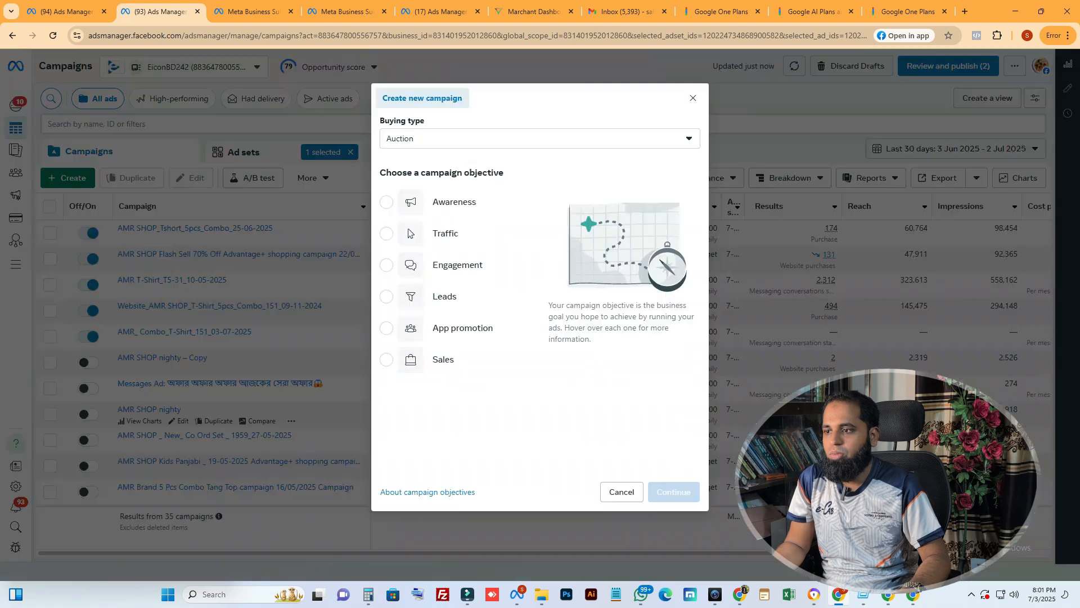
Step: Create a new auction campaign with the Engagement objective, using the manual engagement campaign setup
click(457, 265)
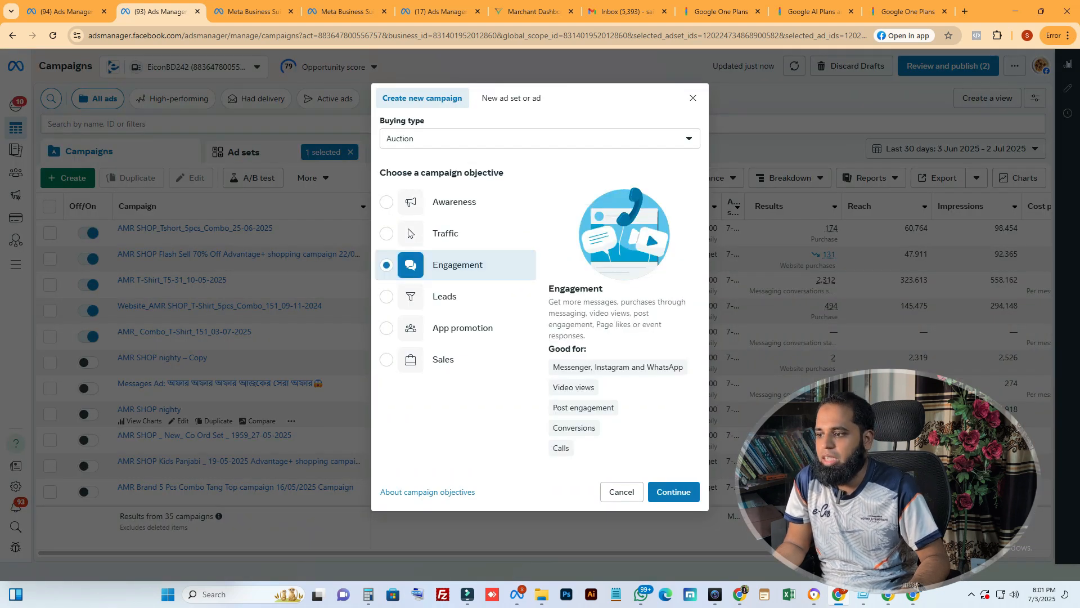
click(673, 491)
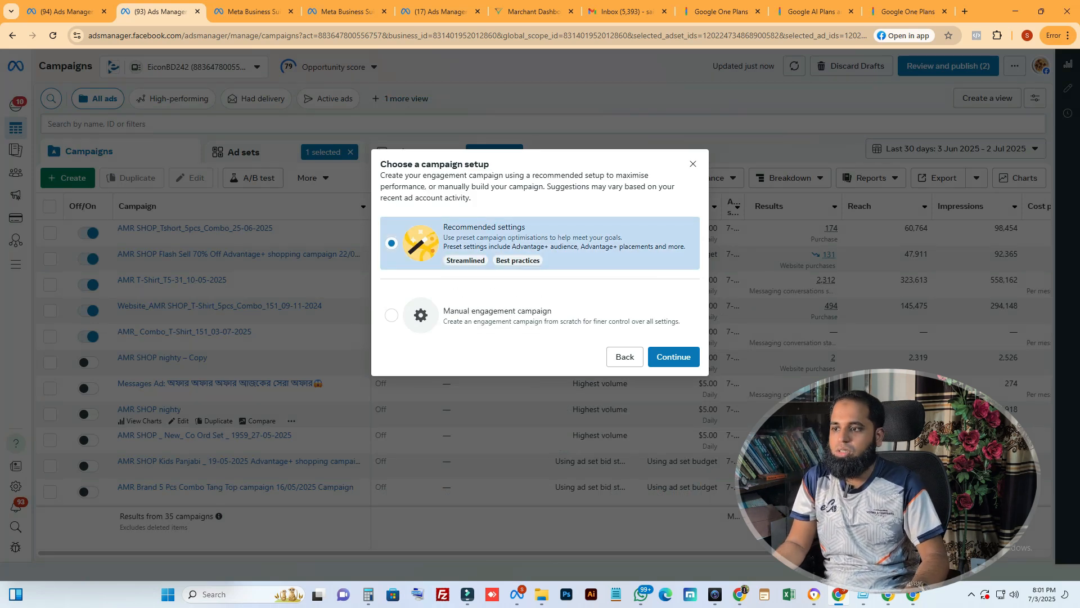
click(497, 316)
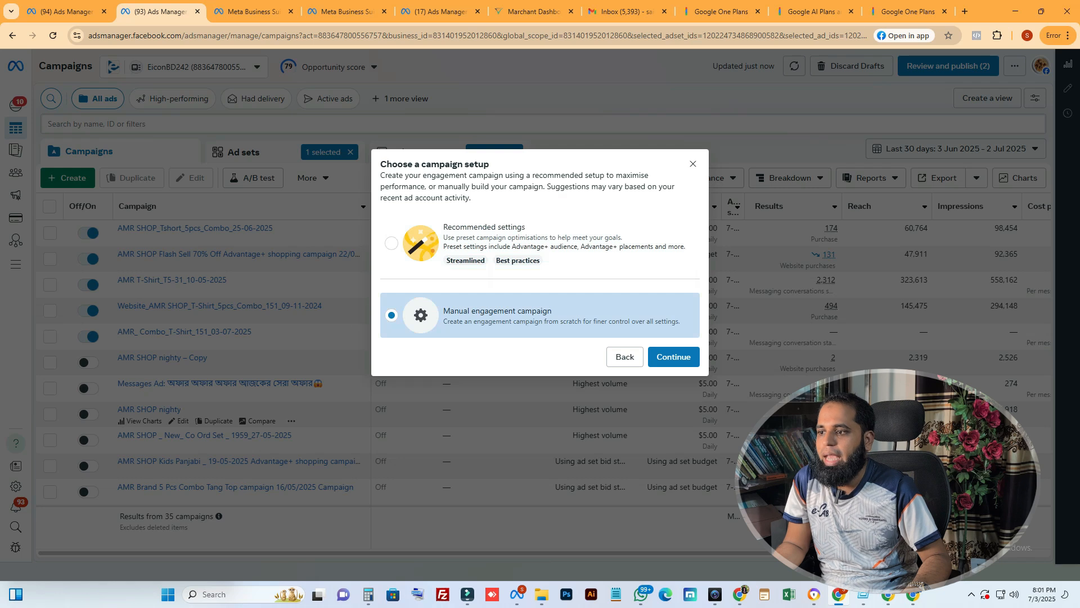
click(674, 357)
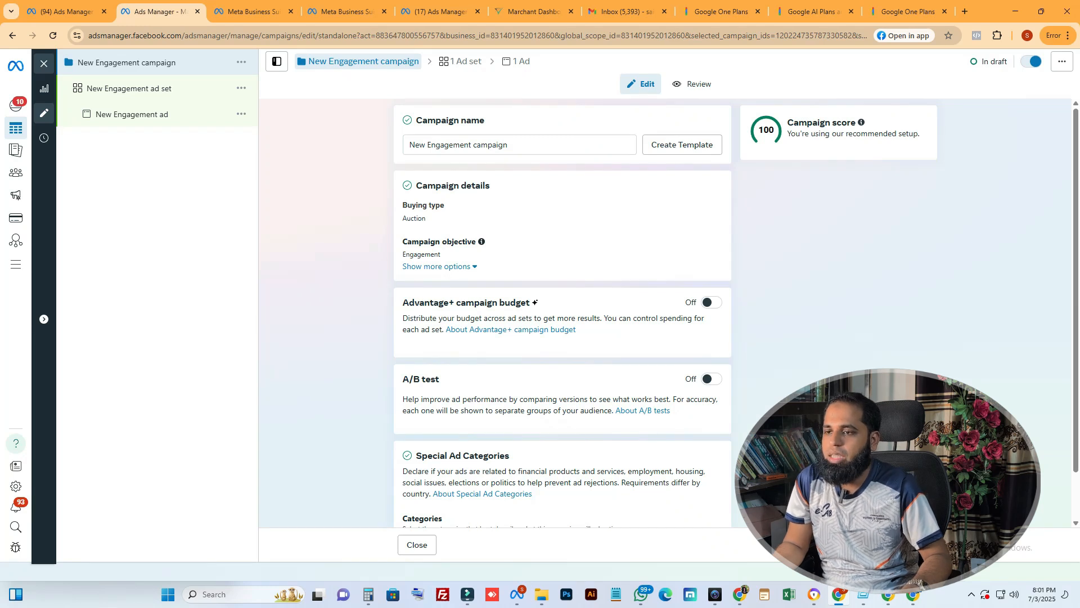
Step: Rename the campaign as AMR_Combo_5pcs_151_With_Kisd_03-07-2025
drag(507, 145, 409, 144)
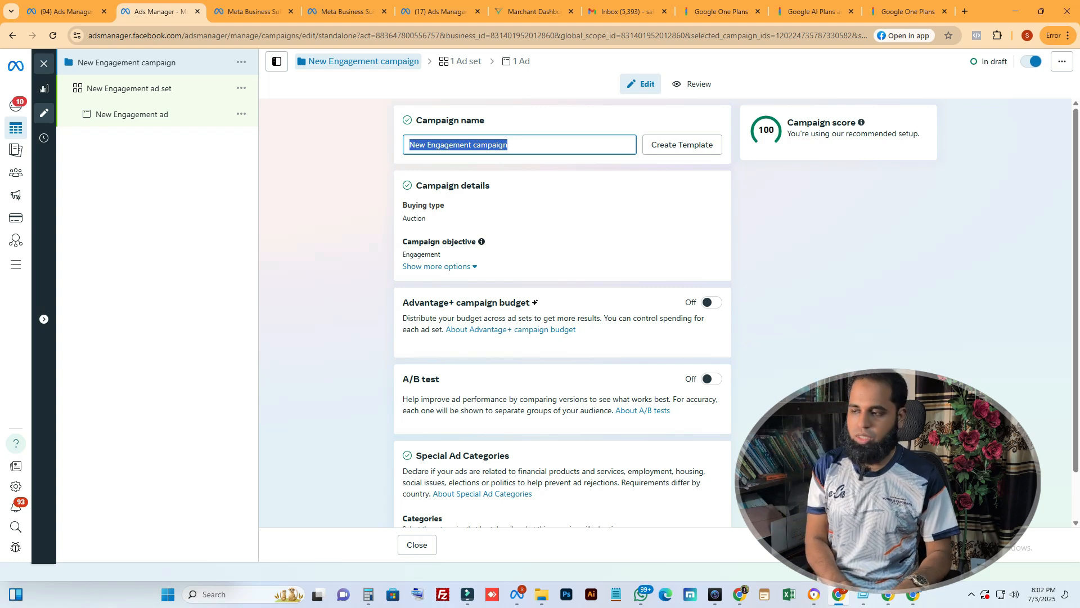
text(AMR_)
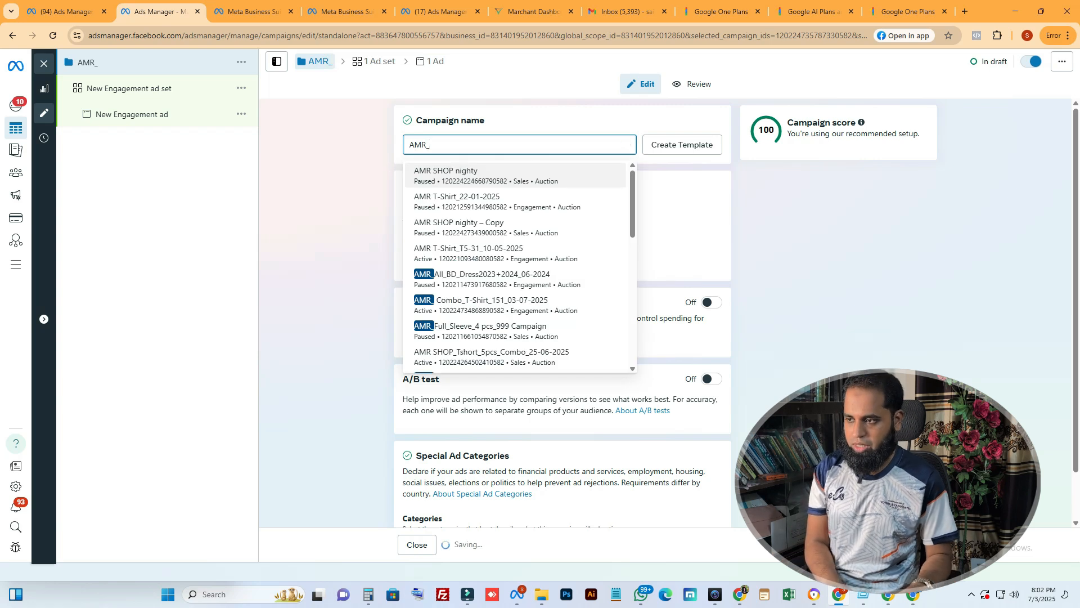
text(C)
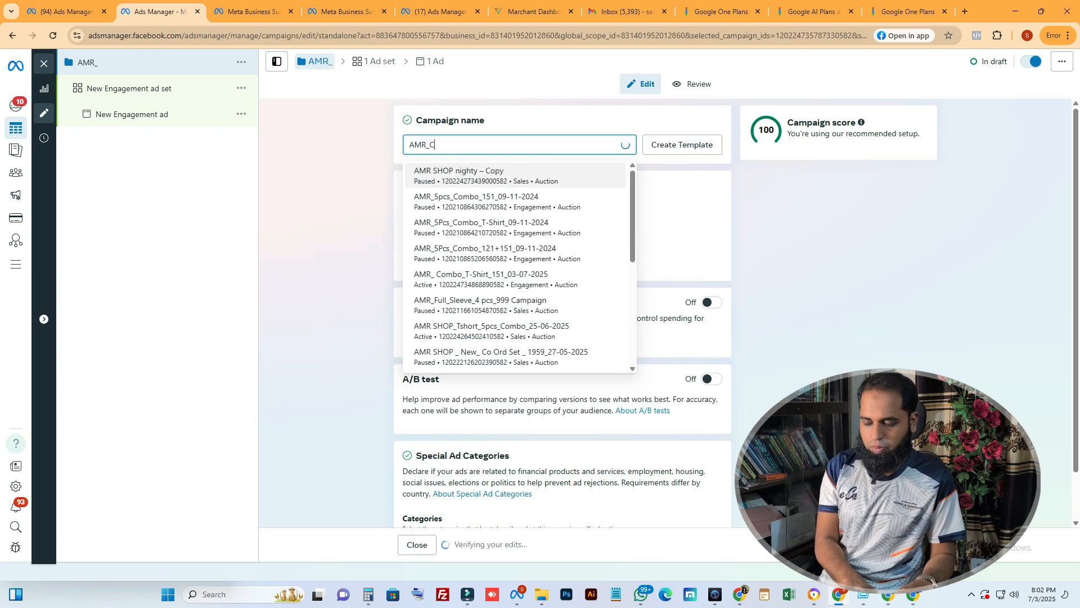
text(ombo_5pcs_)
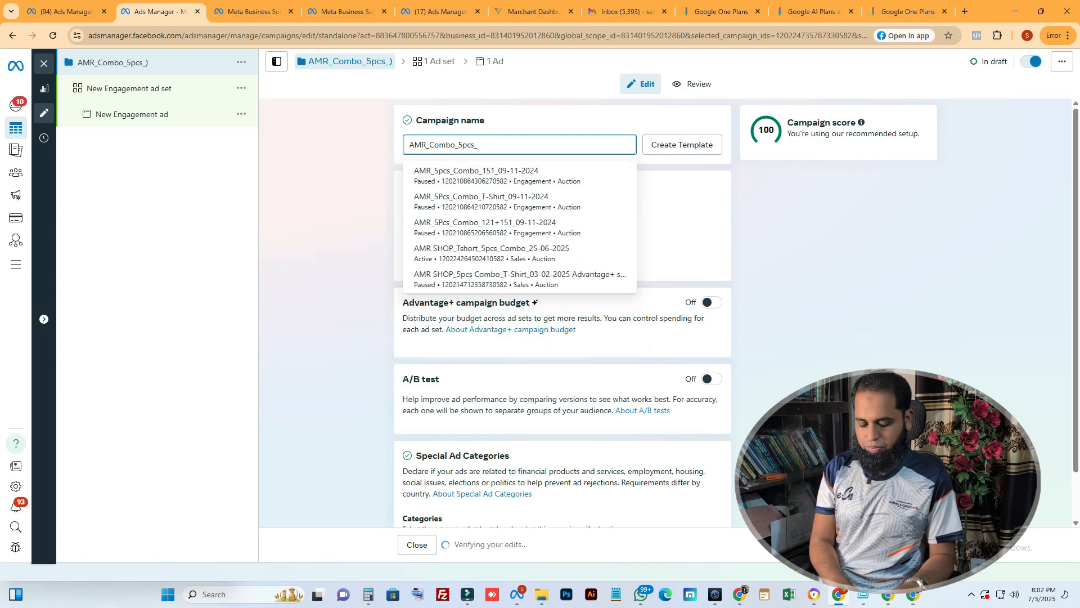
text(15)
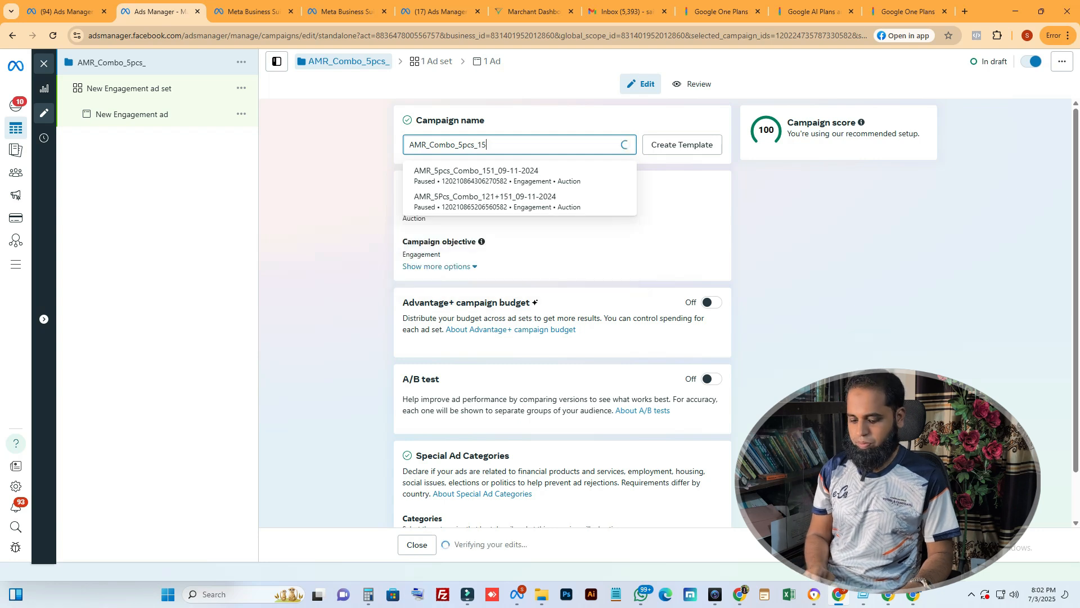
text(1_Whit)
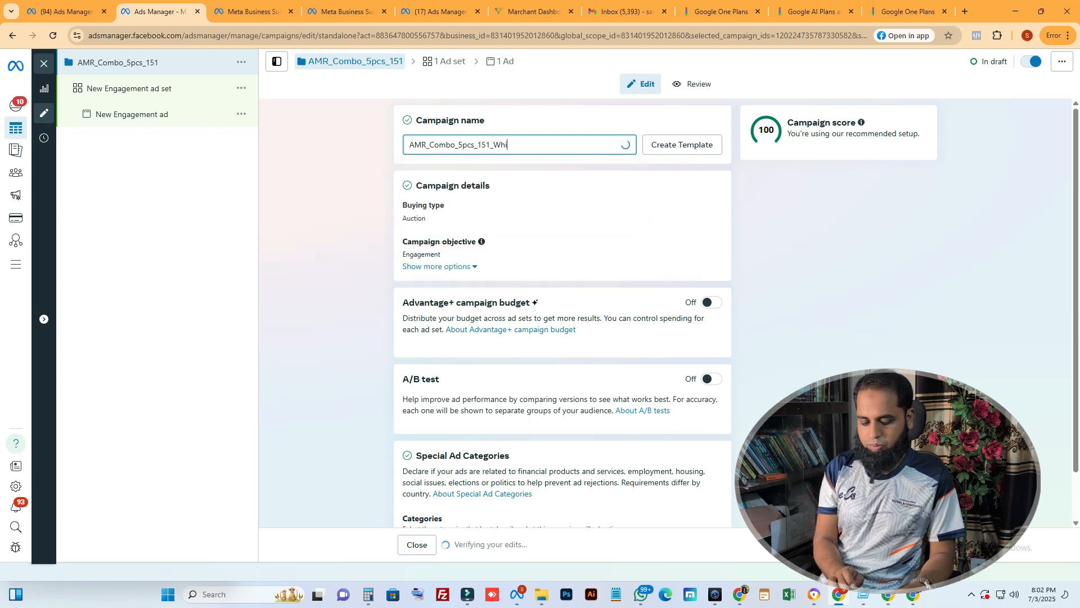
key(BackSpace)
key(BackSpace)
key(BackSpace)
text(ith)
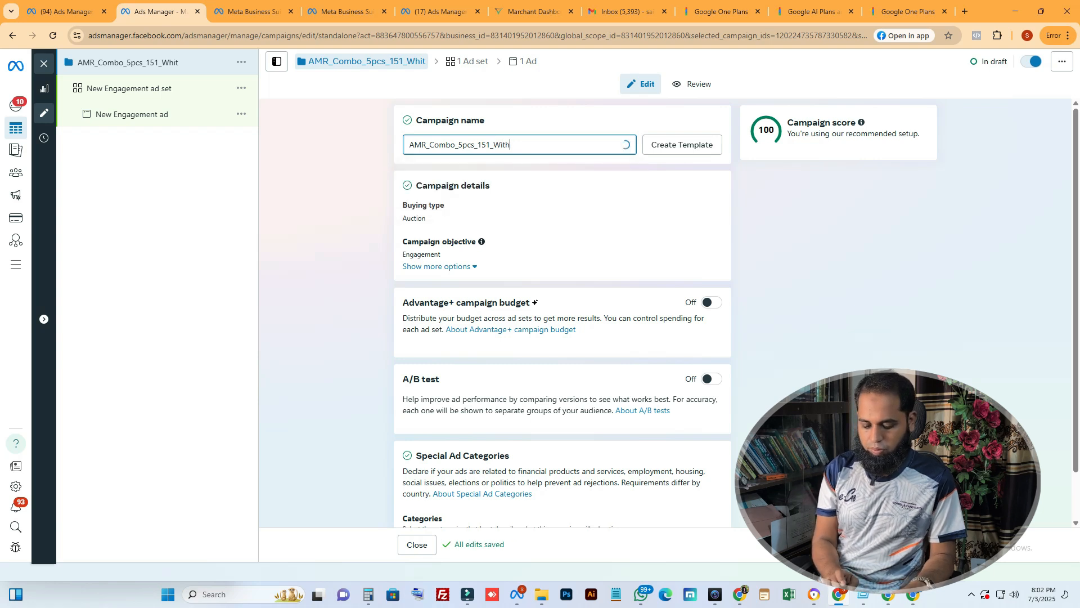
text(_Kisd_)
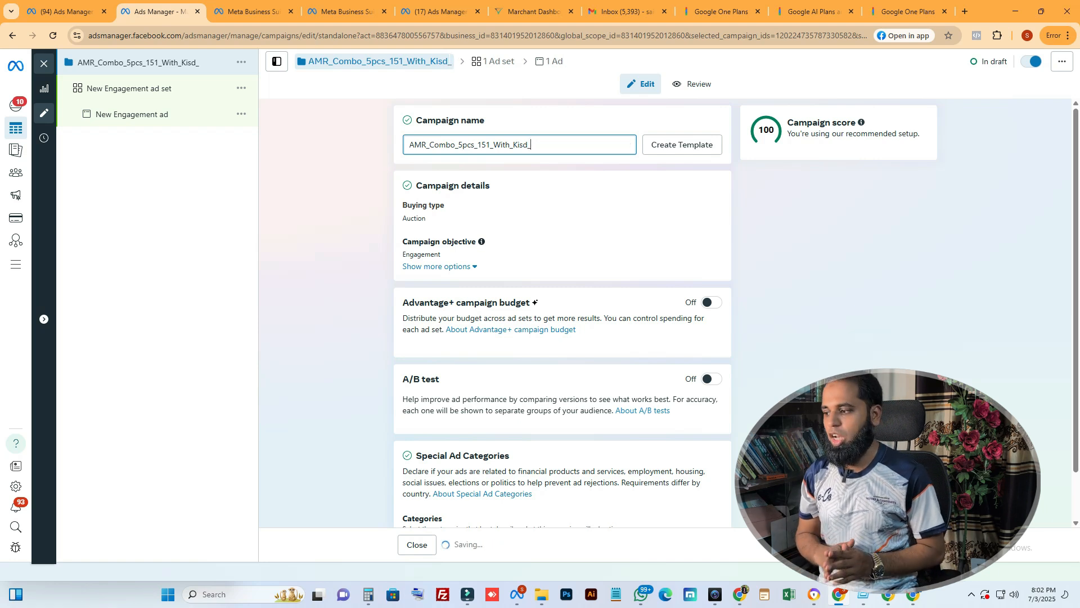
text(0)
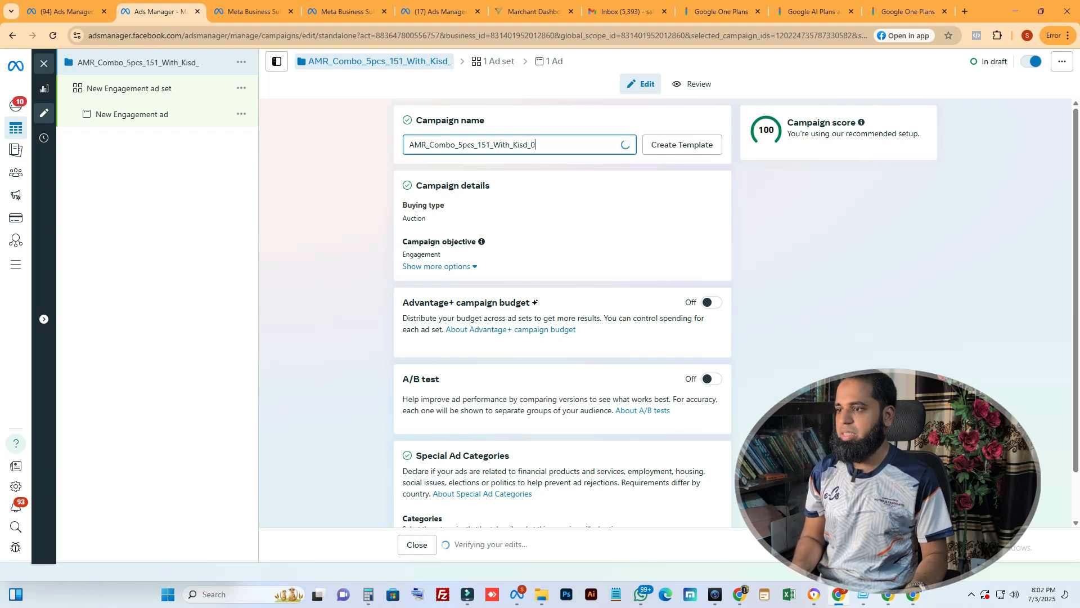
text(3)
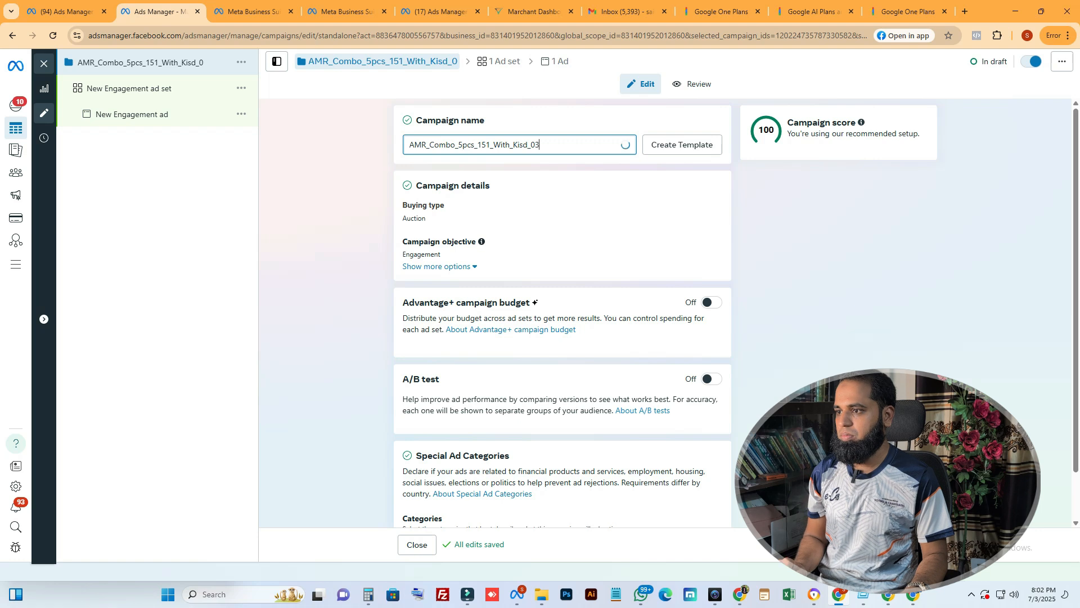
text(-07-2025)
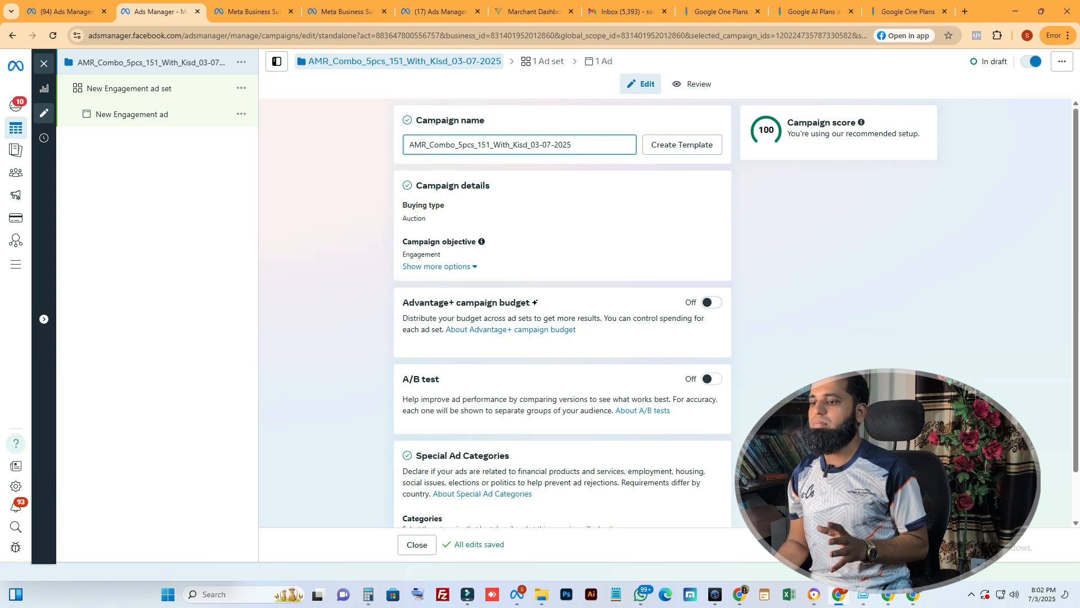
Step: Turn on the Advantage+ campaign budget and set the daily budget to $5.00
click(712, 302)
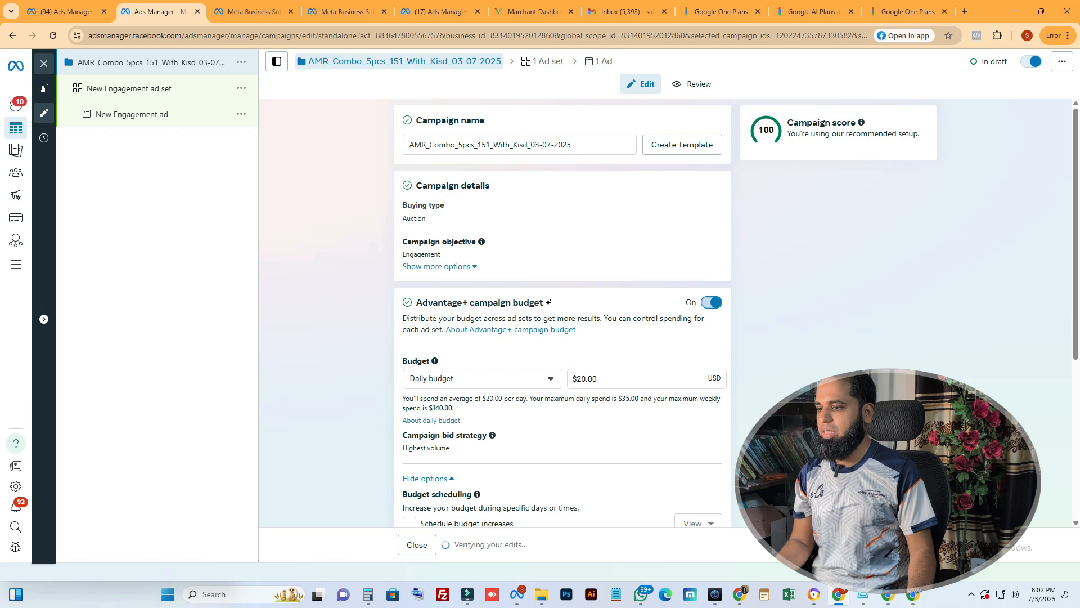
triple_click(586, 378)
text(5)
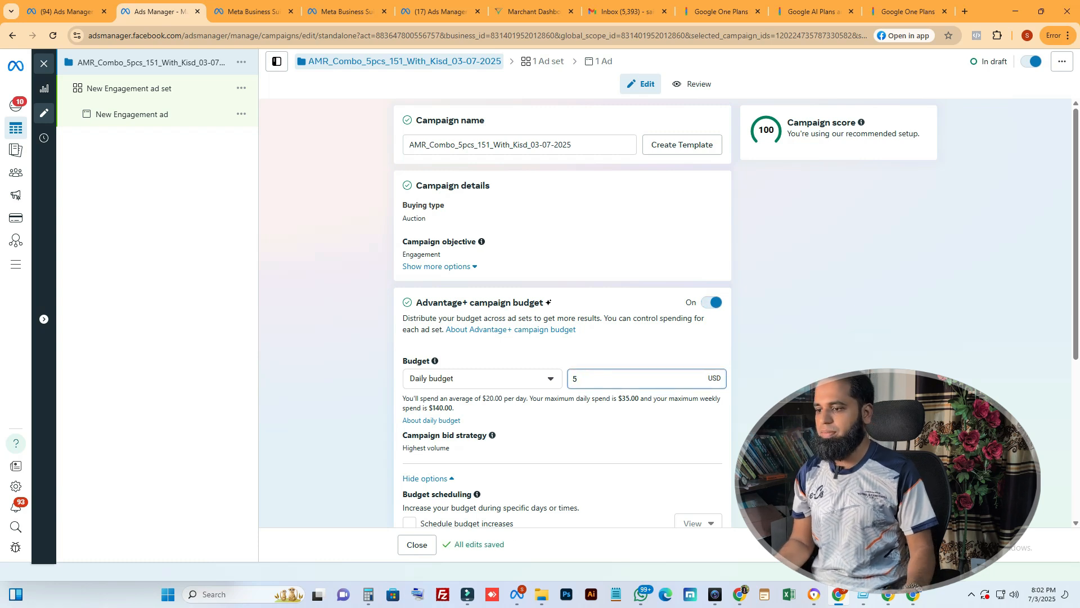
key(Tab)
scroll(562, 315, down, 5)
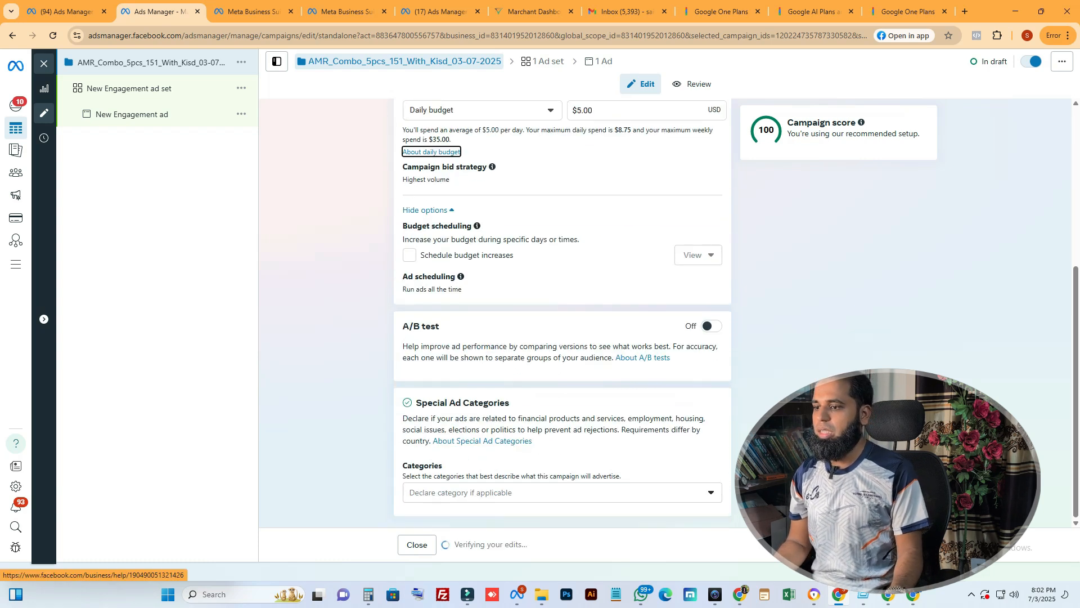
scroll(562, 315, up, 5)
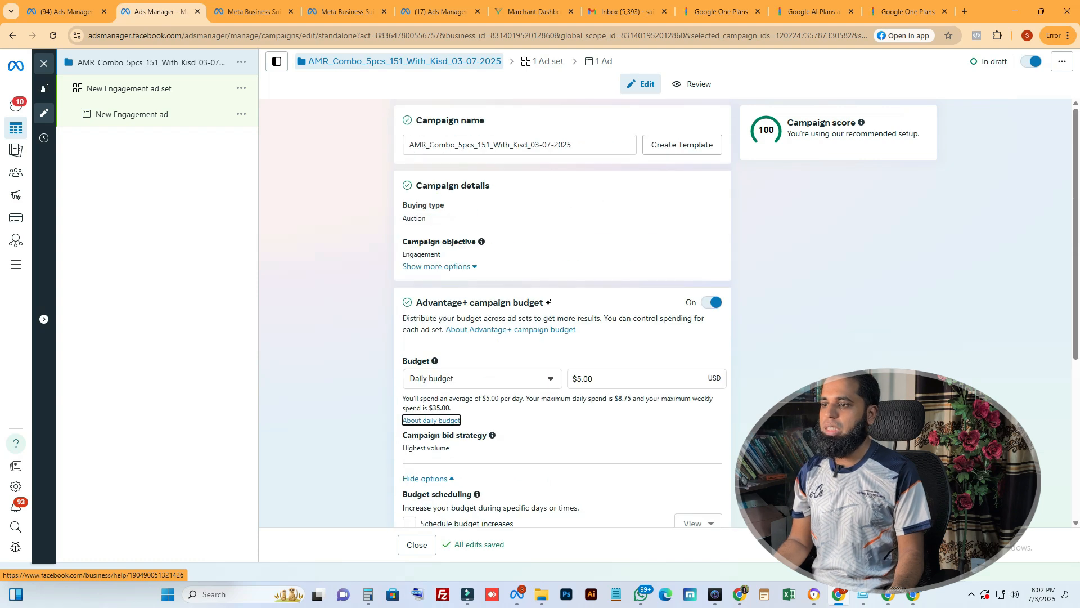
scroll(562, 315, down, 5)
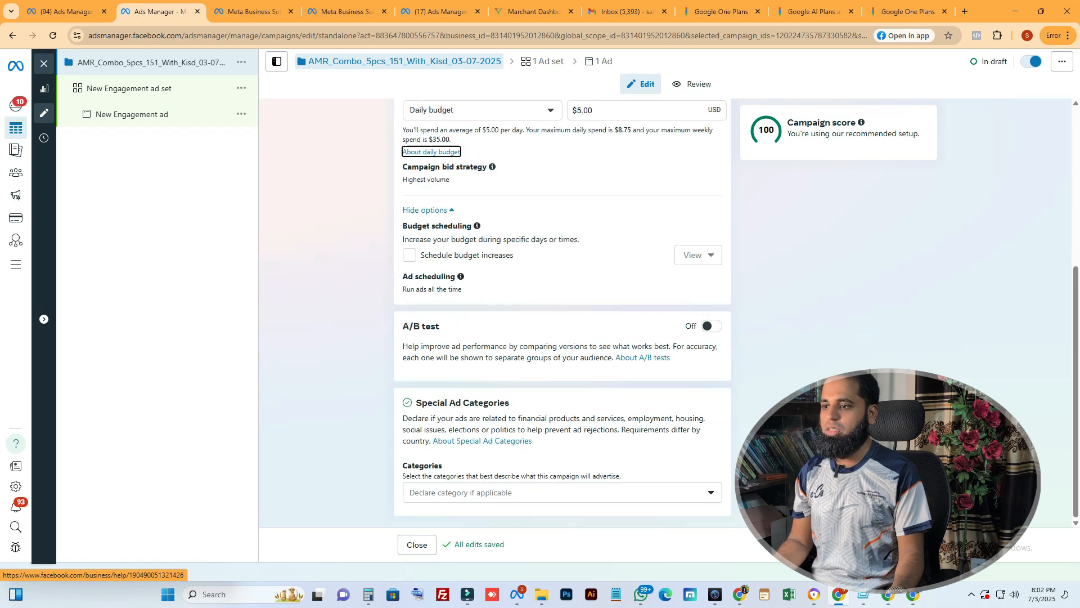
Step: Continue to the ad set and open its audience location setting for editing
click(917, 544)
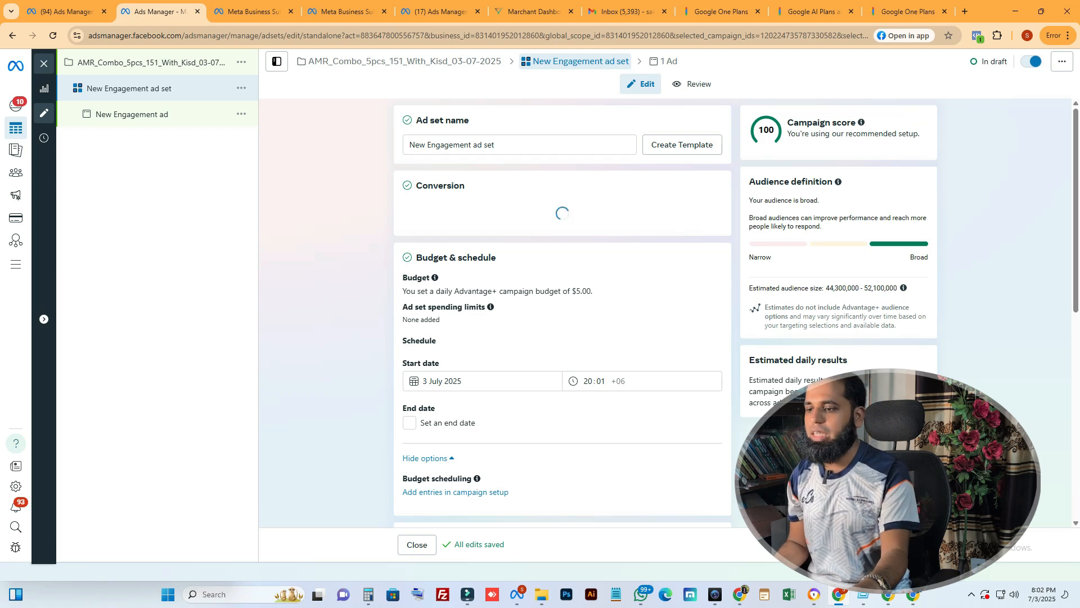
scroll(563, 309, down, 7)
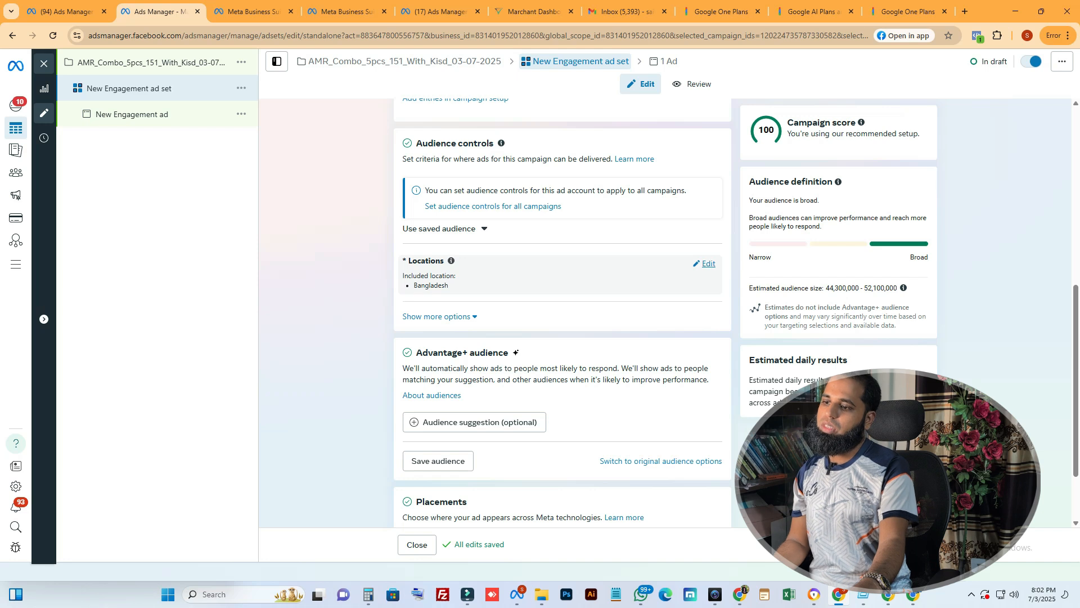
click(705, 263)
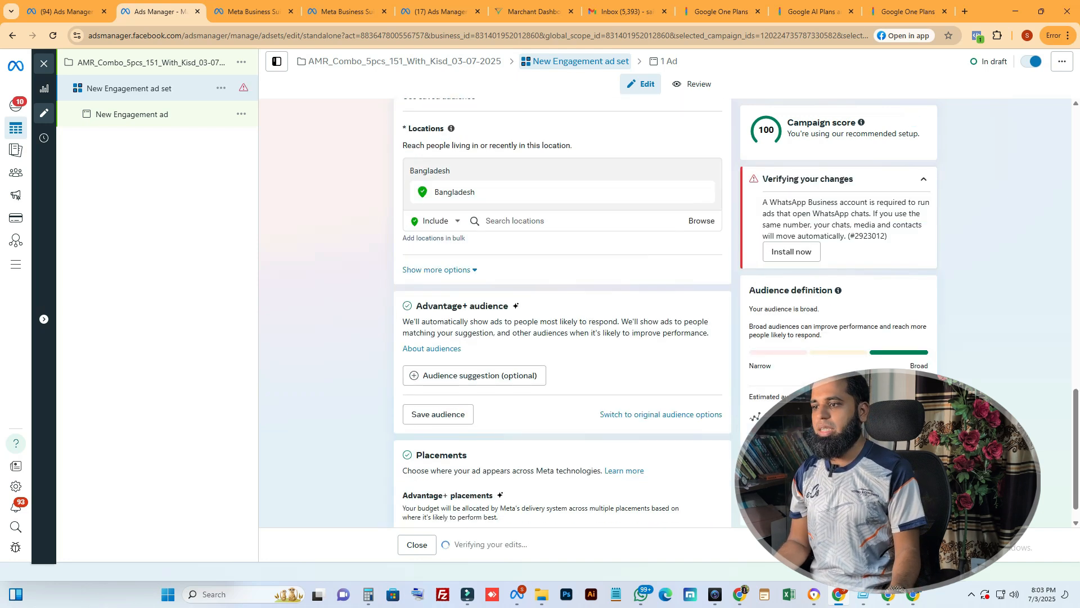
scroll(478, 331, down, 3)
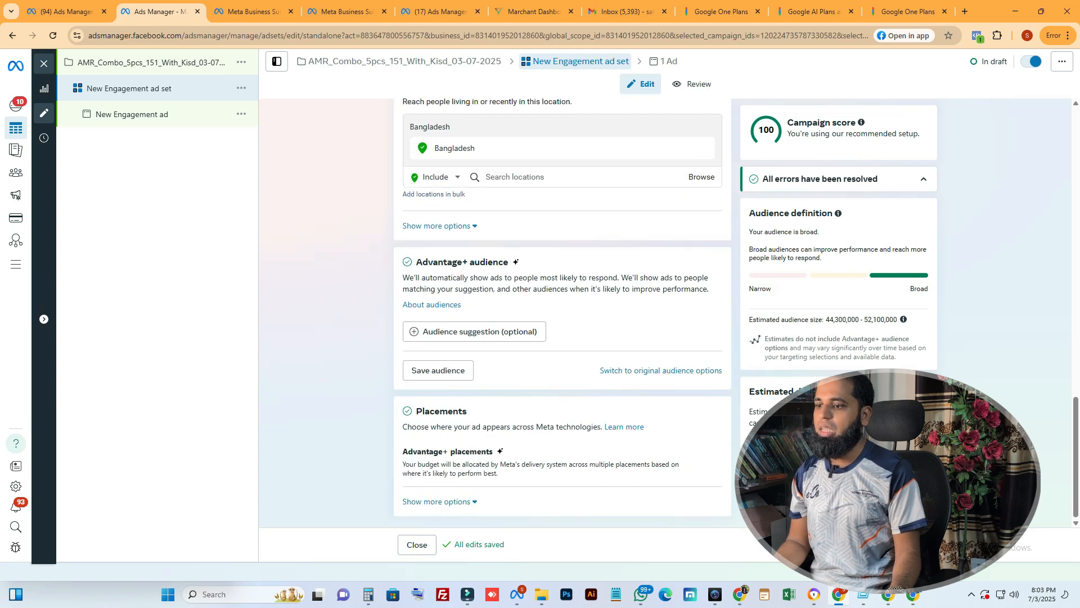
Step: Expand the optional Advantage+ audience suggestions and open the age range for editing
click(478, 331)
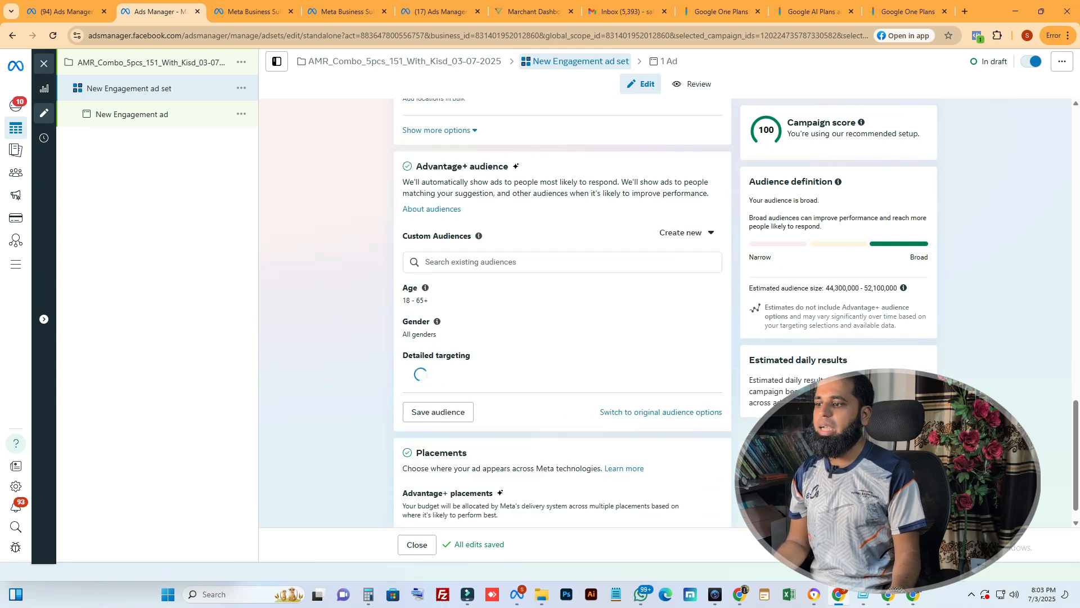
scroll(478, 337, down, 2)
click(704, 271)
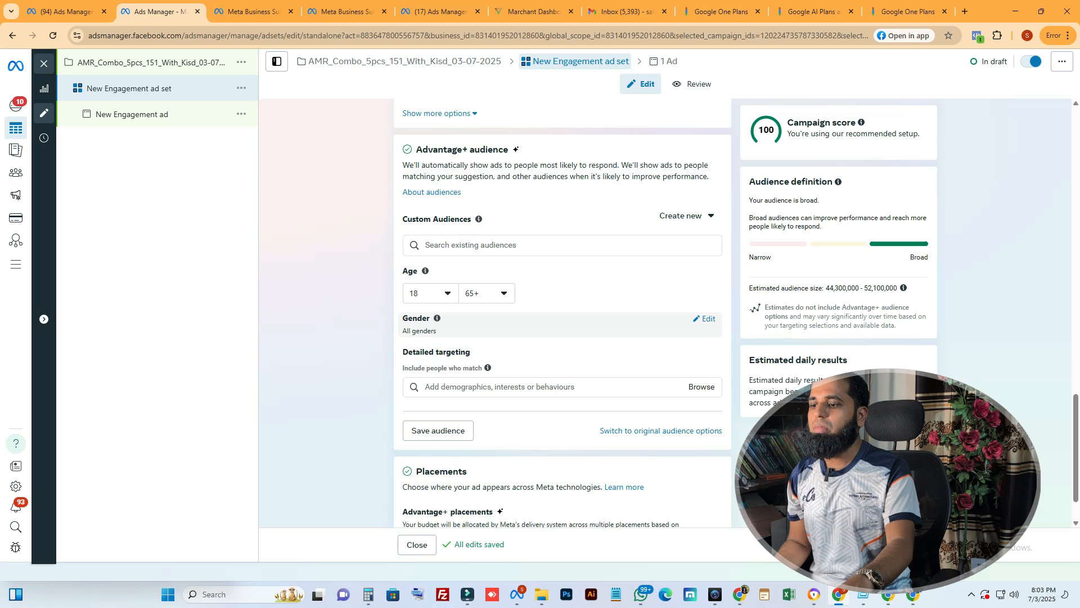
click(487, 293)
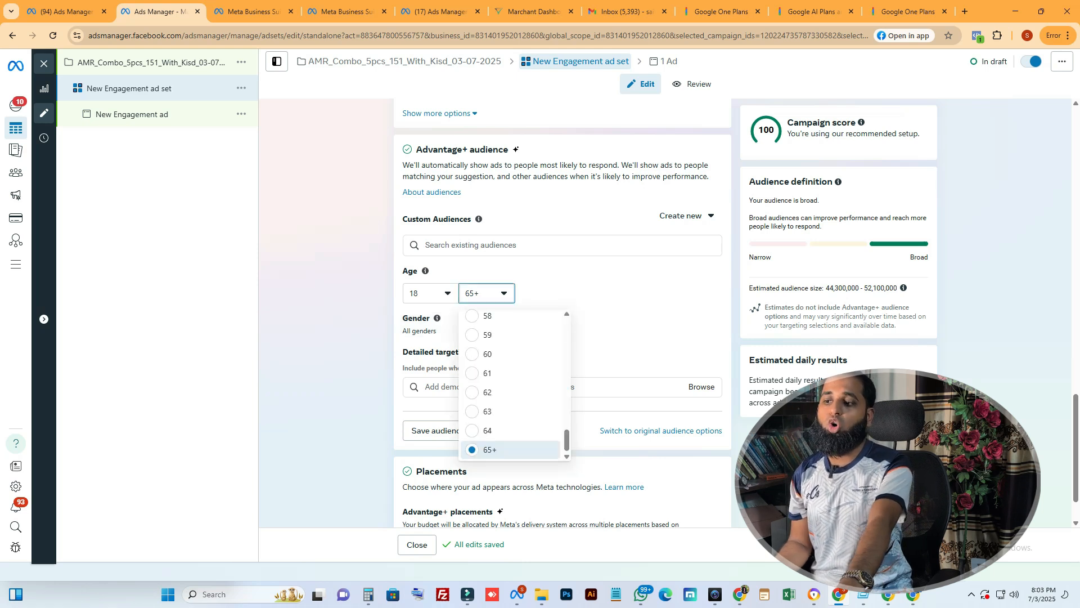
click(487, 293)
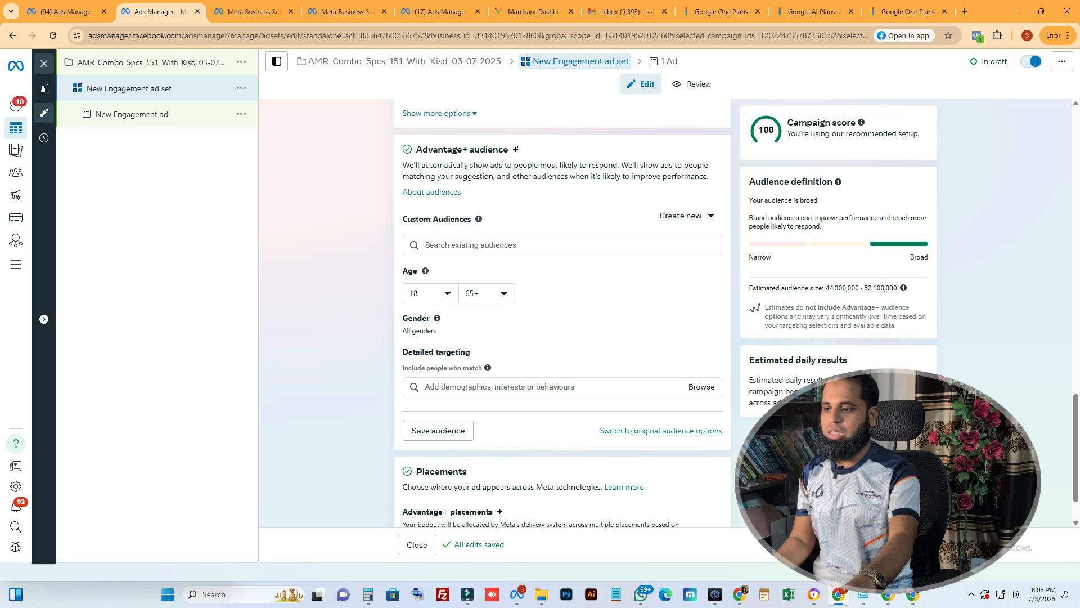
Step: Set the suggested audience's gender to Men
scroll(437, 258, down, 1)
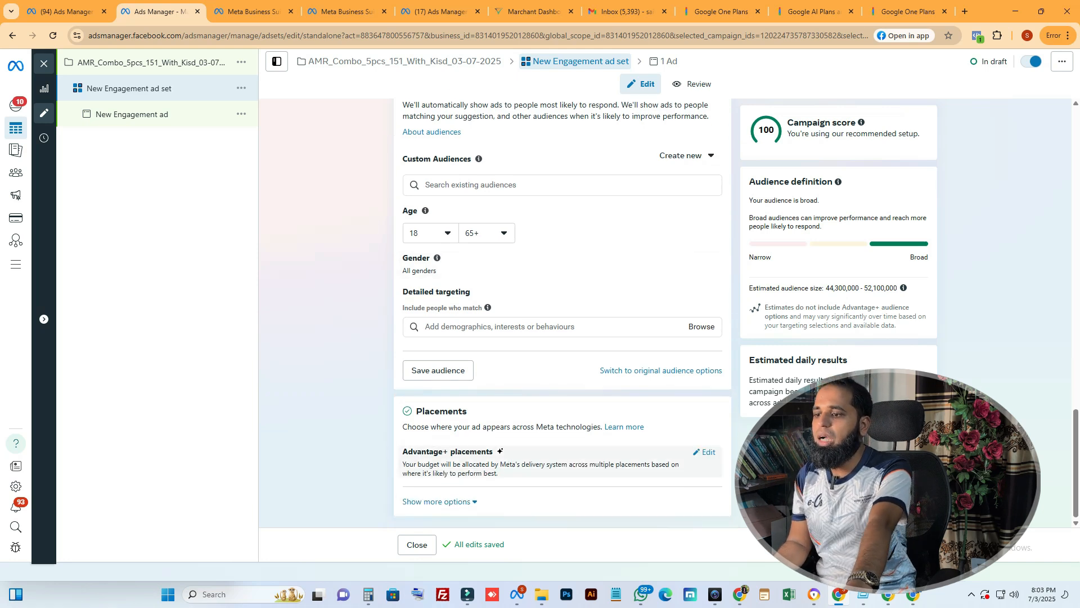
mouse_move(437, 257)
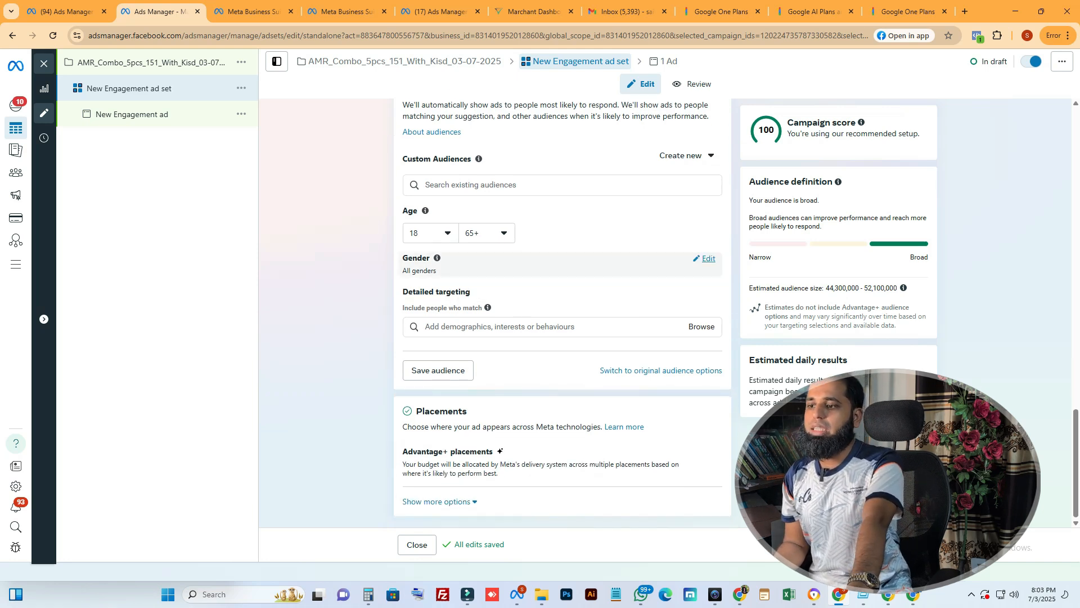
click(712, 257)
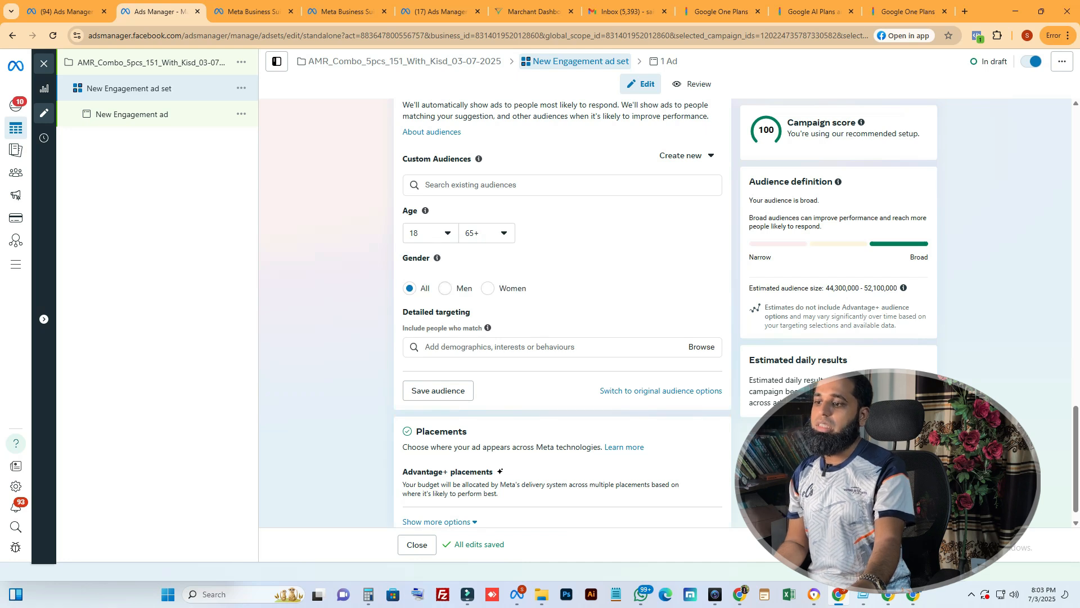
click(444, 288)
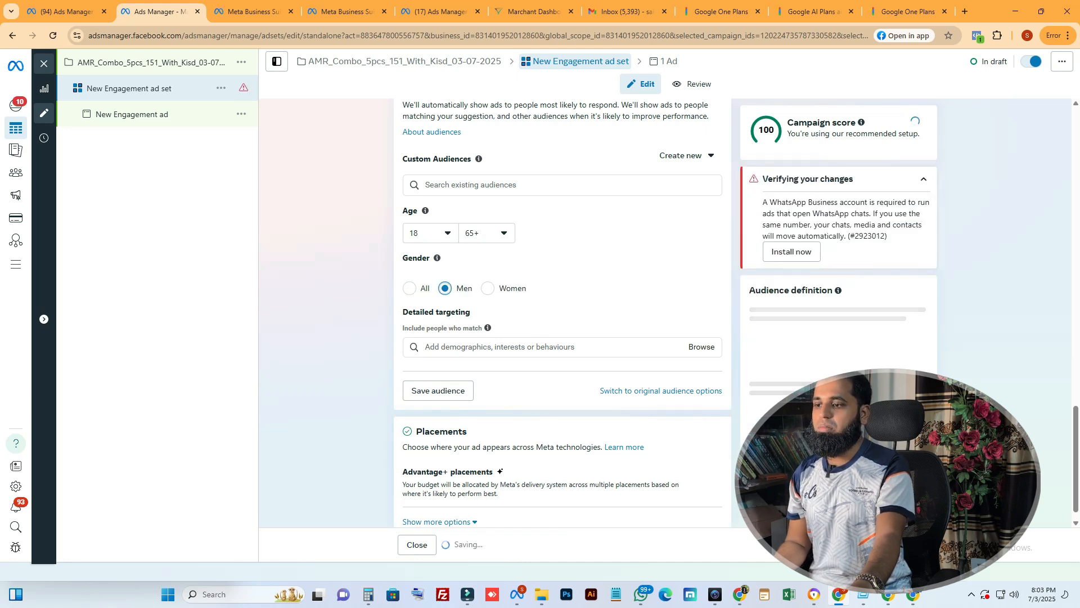
click(488, 348)
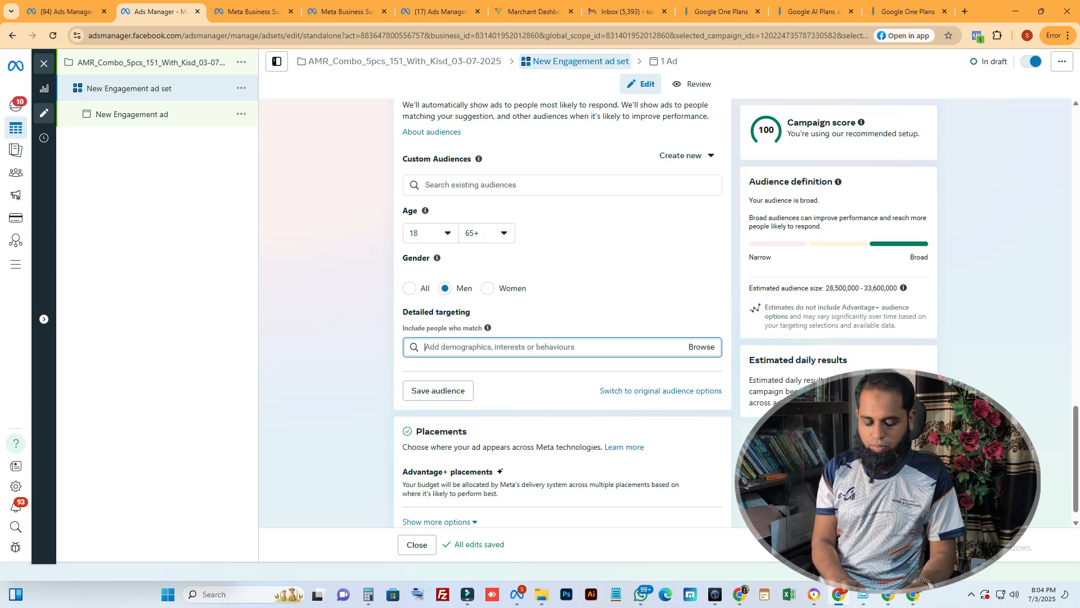
text(Kisd)
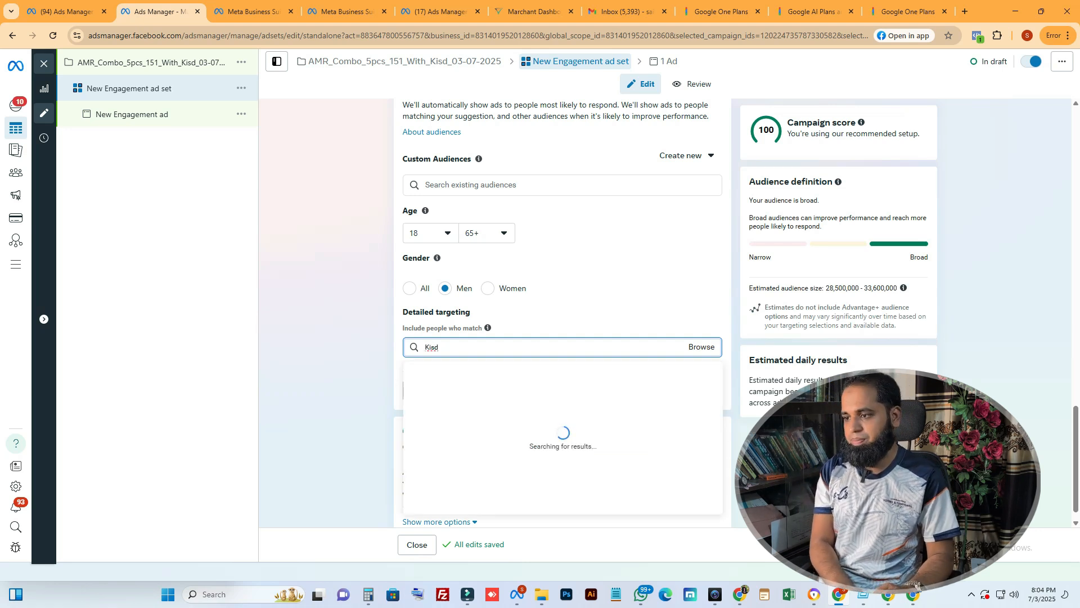
key(ctrl+a)
key(BackSpace)
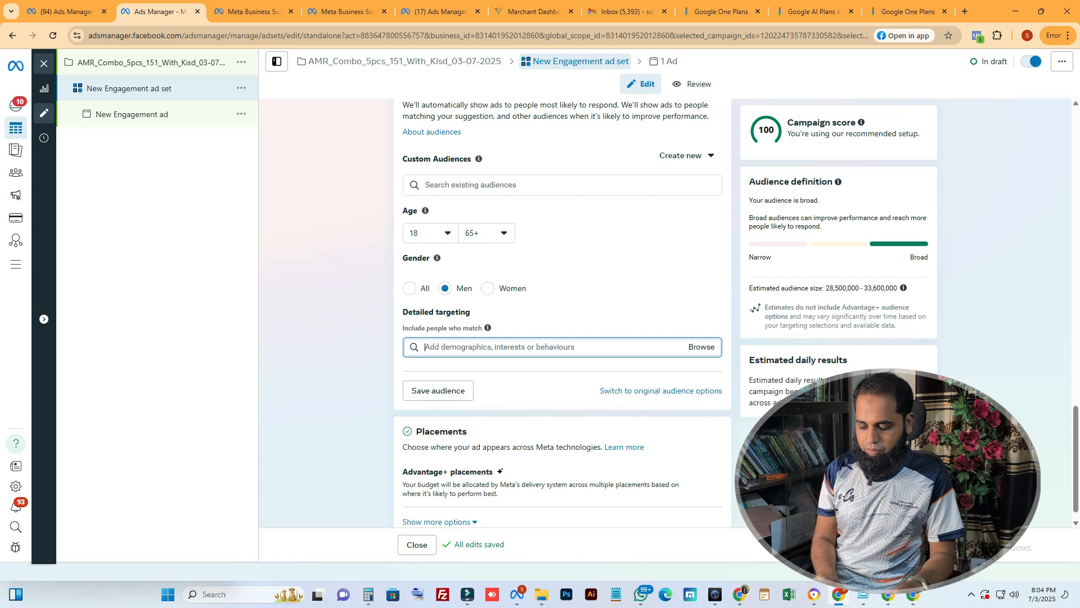
Step: Add the T-shirt (clothing) and Babyshop (clothing) interests to the ad set's detailed targeting
text(T Shirt)
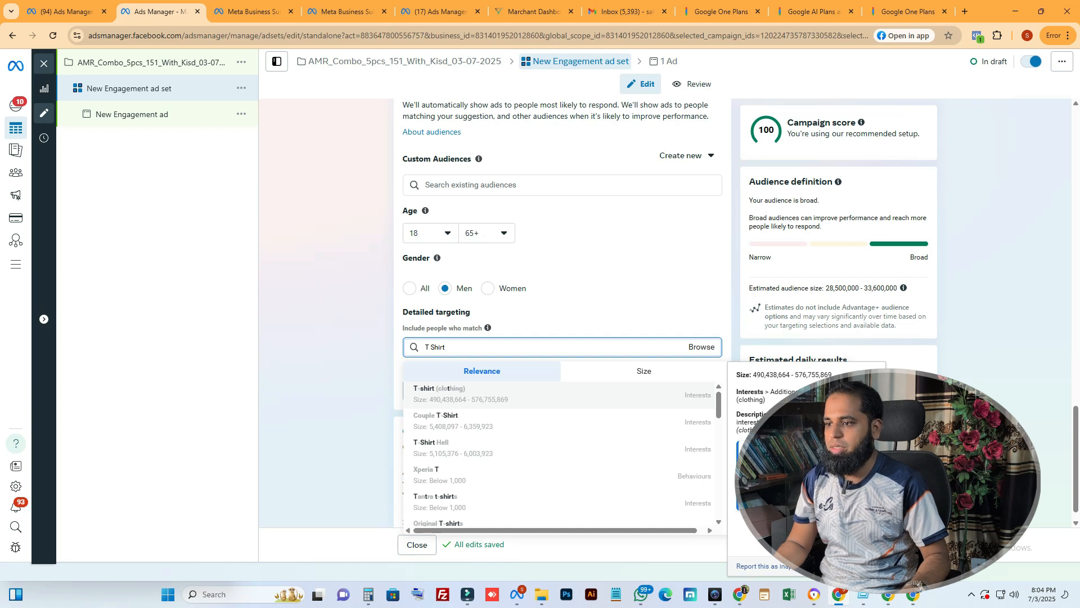
key(Return)
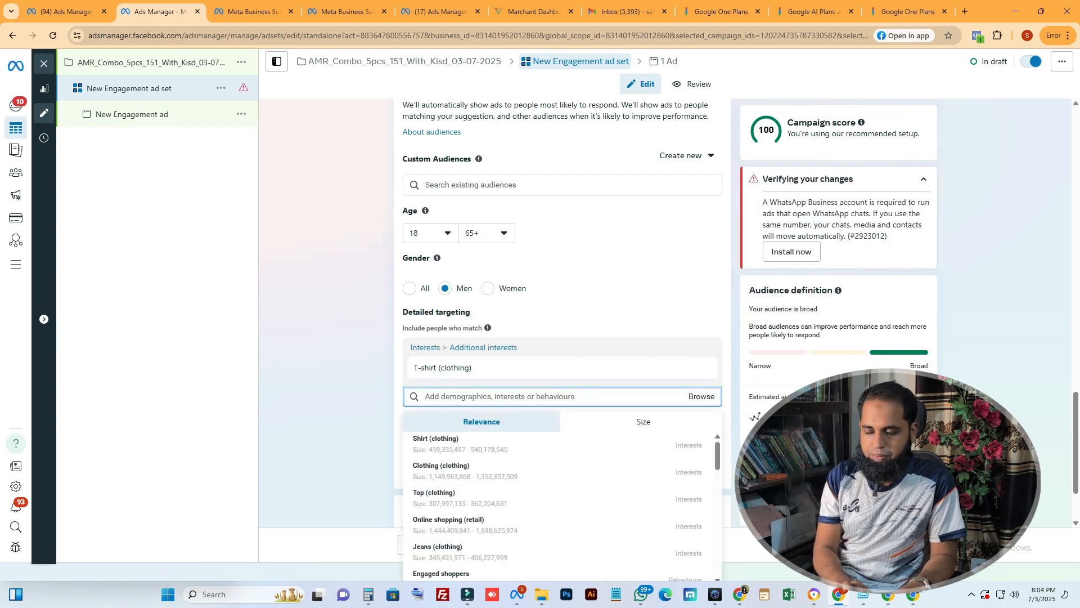
text(Baby)
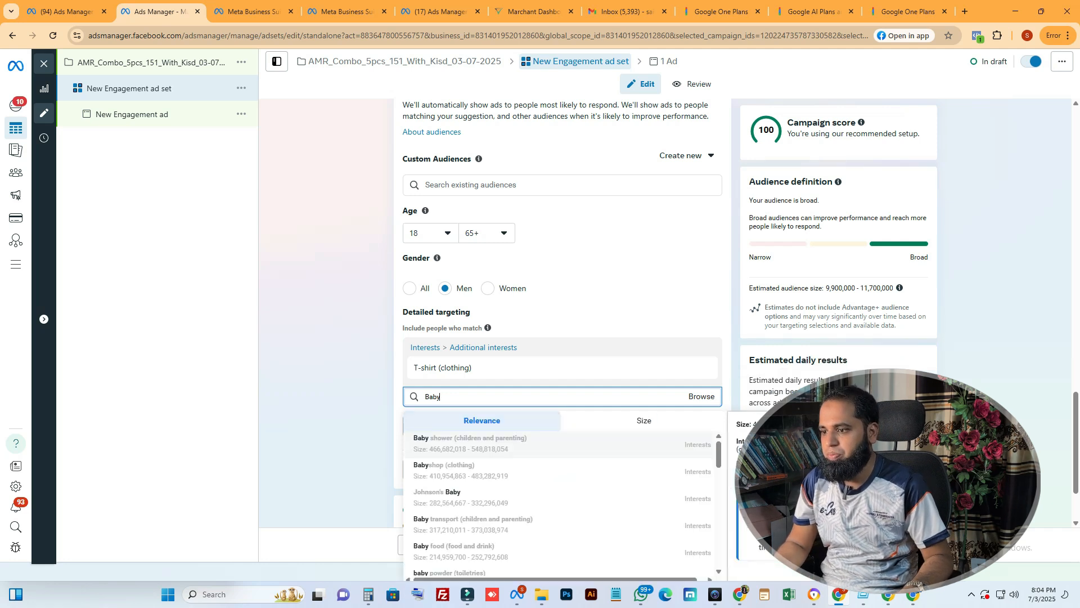
key(Down)
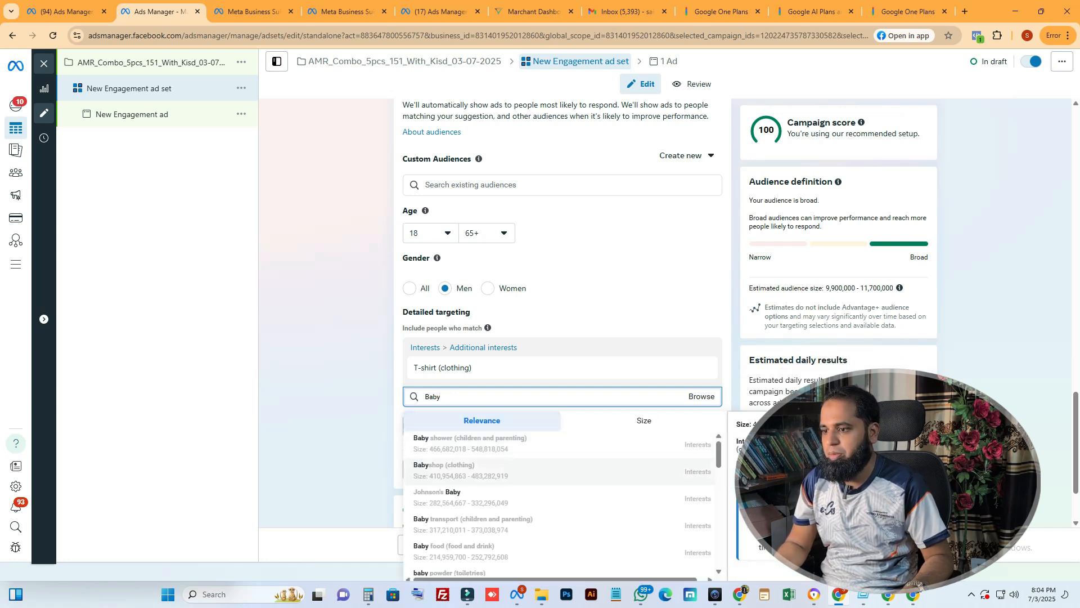
key(Return)
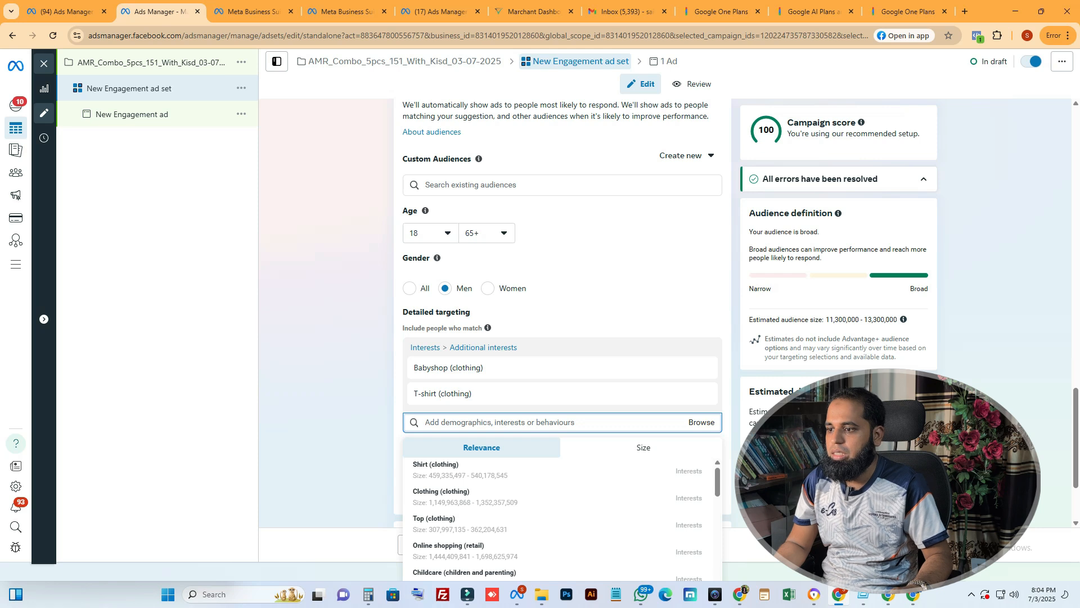
Step: Add the suggested Engaged shoppers behaviour to the same detailed targeting group as the clothing interests
click(596, 318)
click(540, 423)
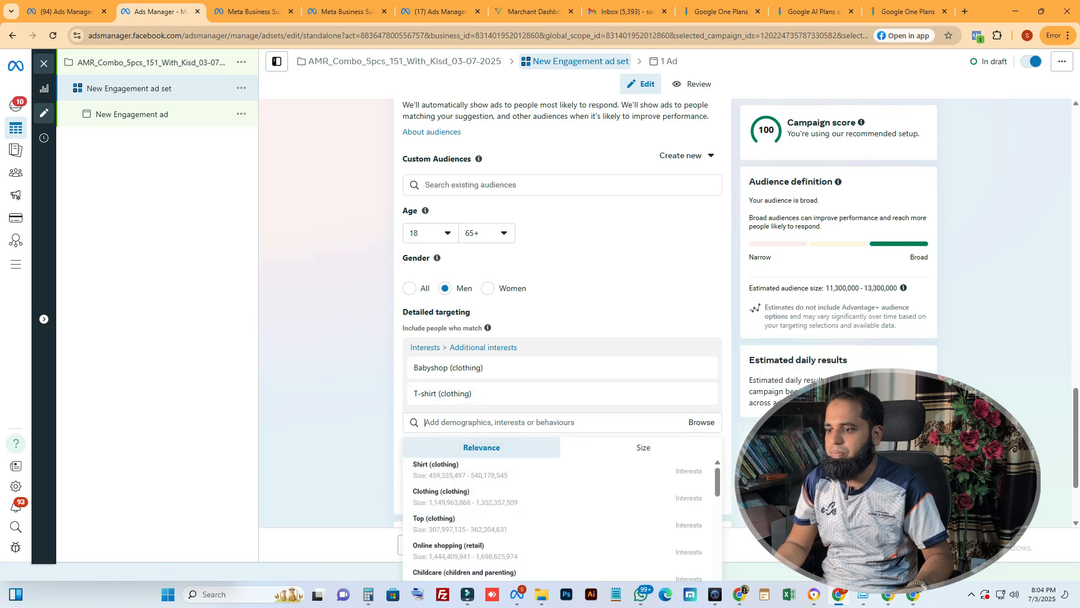
scroll(540, 473, down, 2)
scroll(540, 495, up, 2)
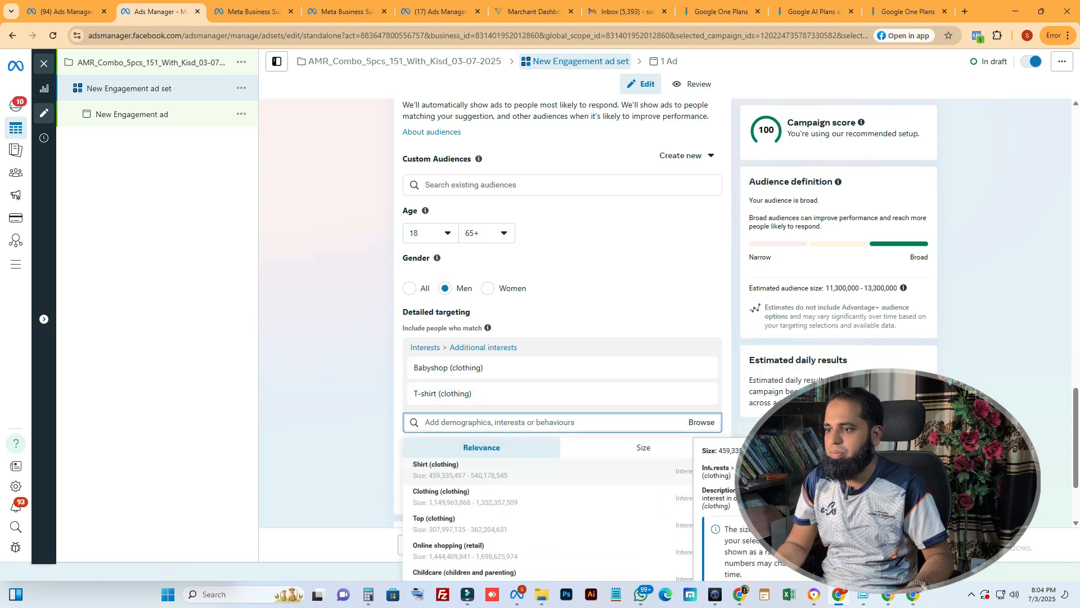
click(596, 345)
scroll(597, 347, up, 1)
scroll(562, 310, down, 3)
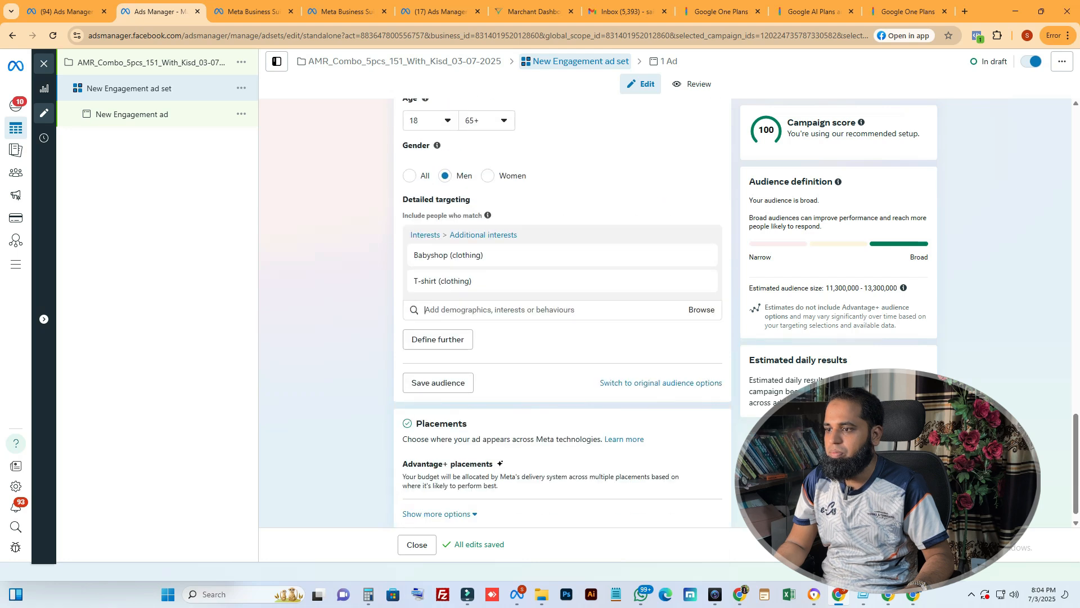
click(563, 310)
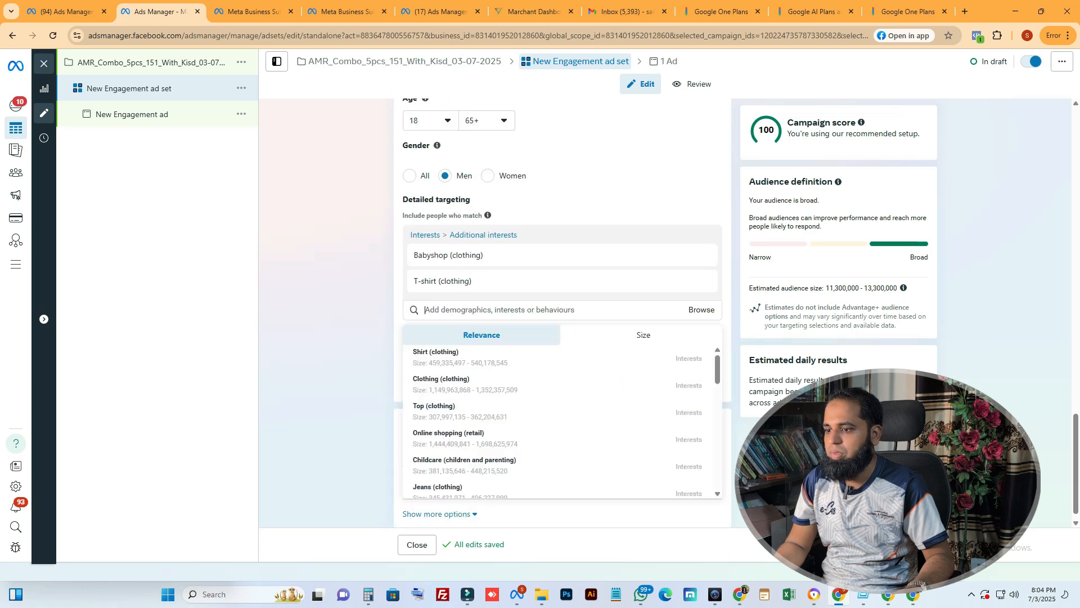
scroll(562, 434, down, 2)
scroll(562, 434, down, 2)
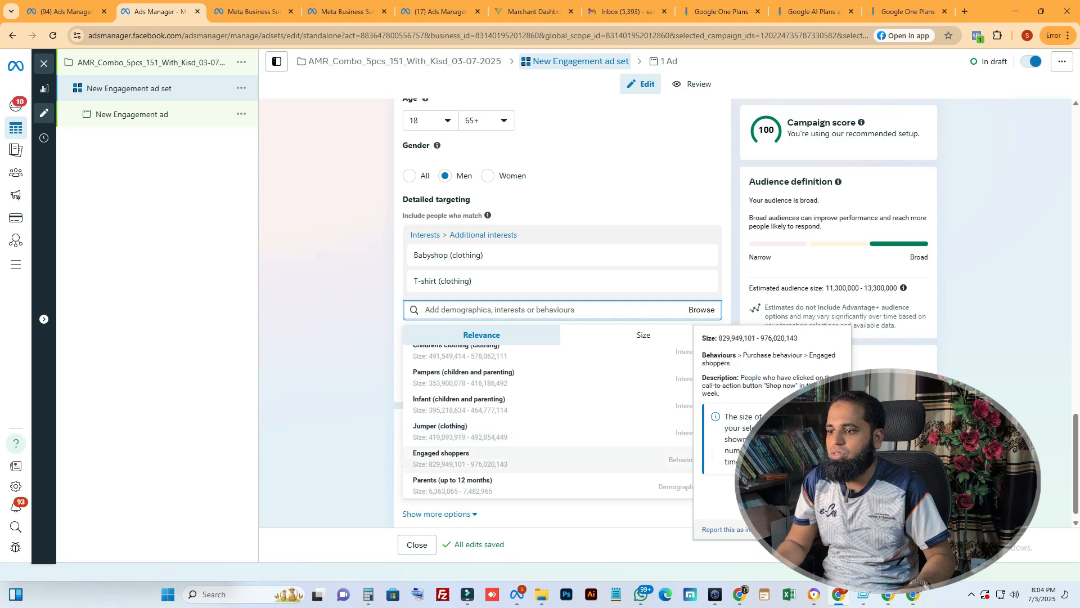
click(467, 457)
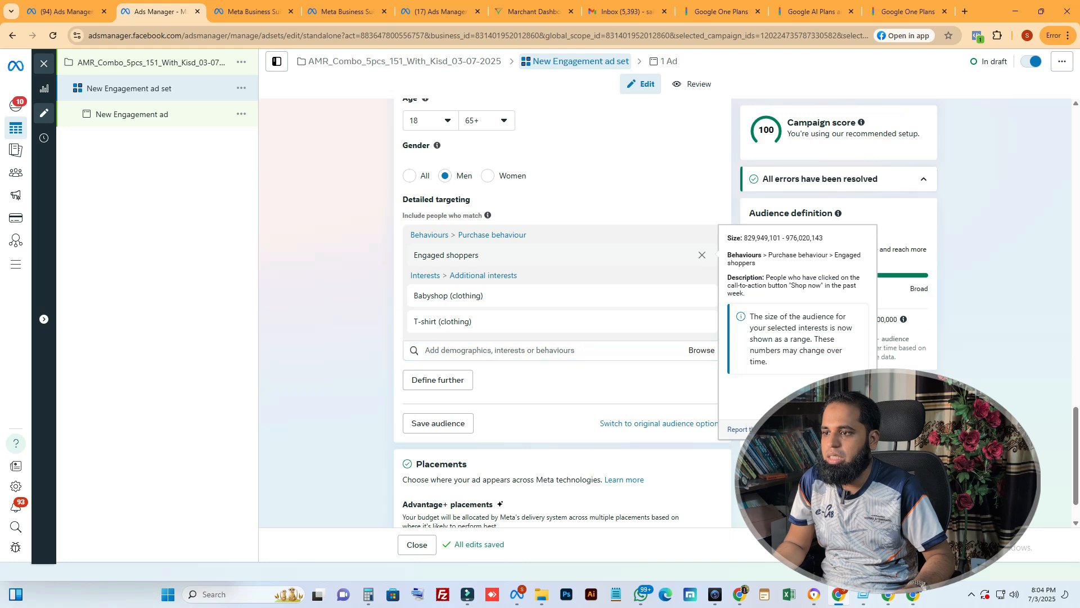
Step: Remove Engaged shoppers from the first targeting group and define the audience further with a must-also-match group
mouse_move(484, 255)
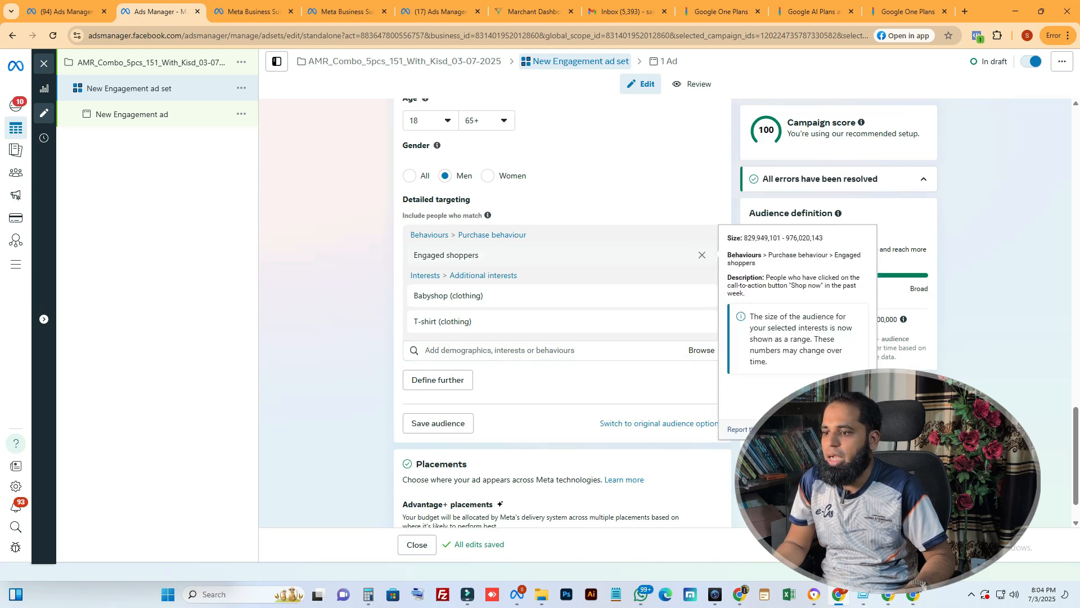
click(702, 254)
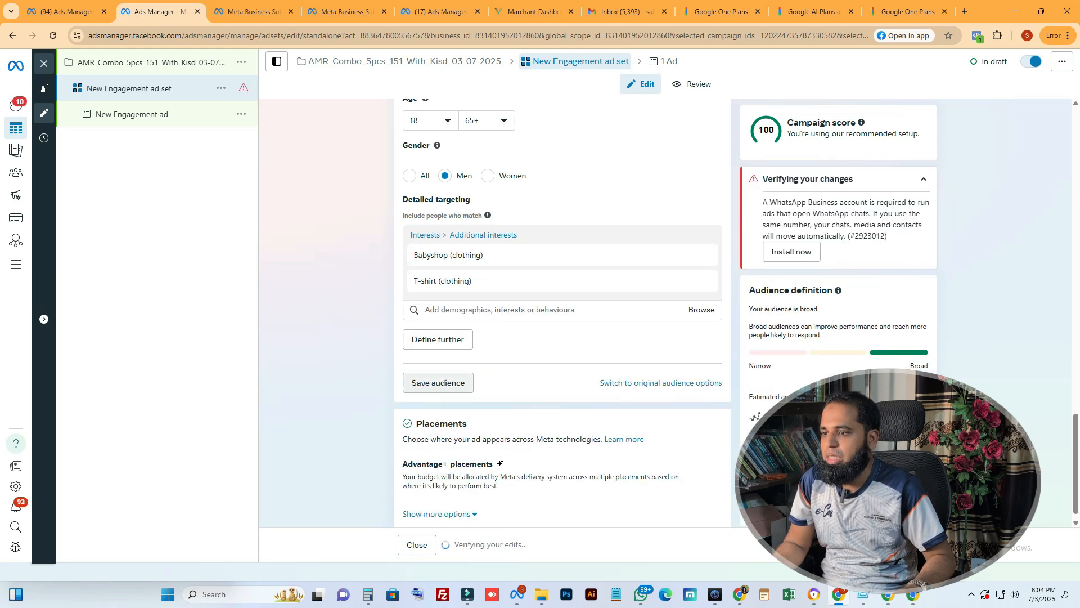
click(438, 340)
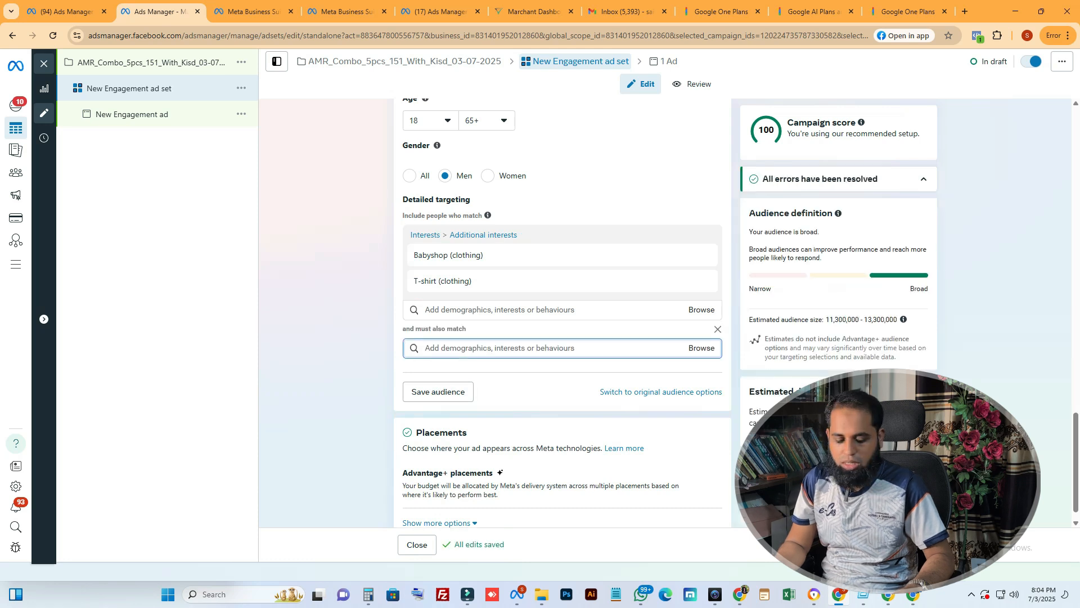
Step: Add Engaged shoppers from the Purchase behaviour category to the must-also-match group
text(Eng)
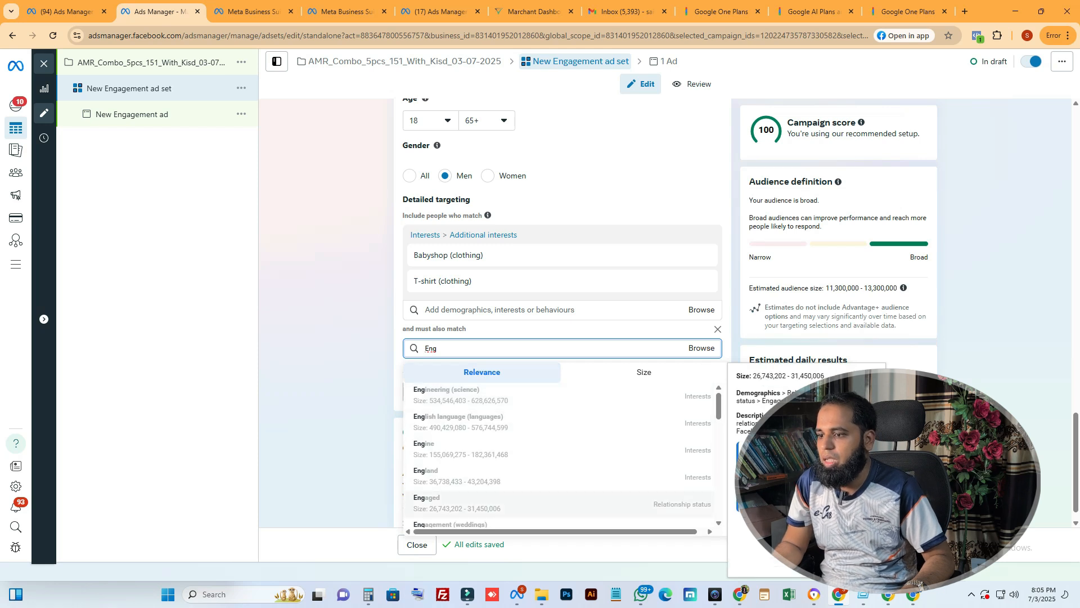
scroll(563, 497, down, 2)
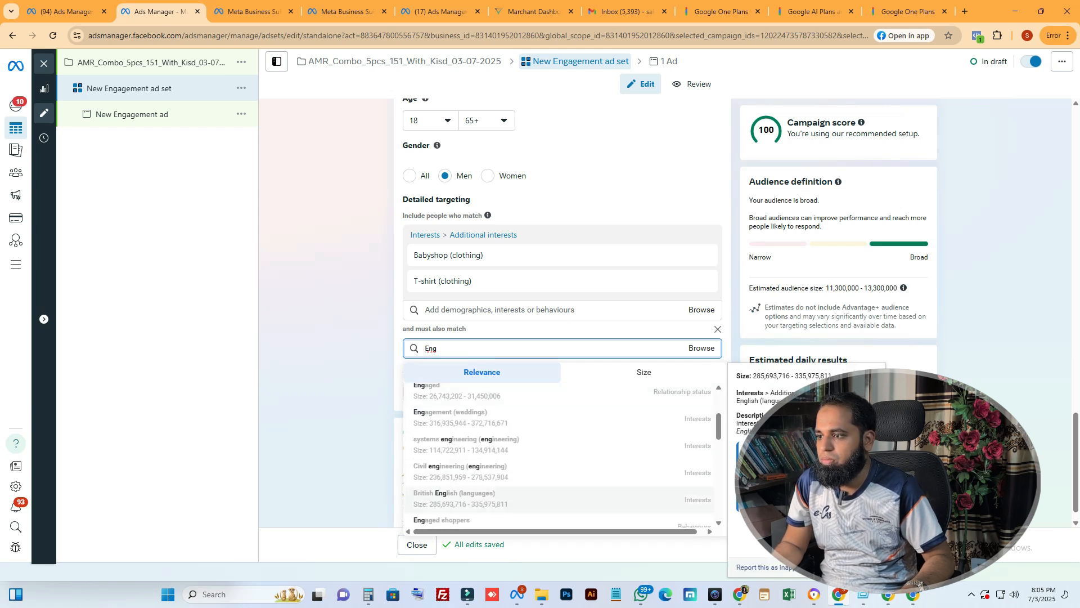
scroll(562, 455, up, 2)
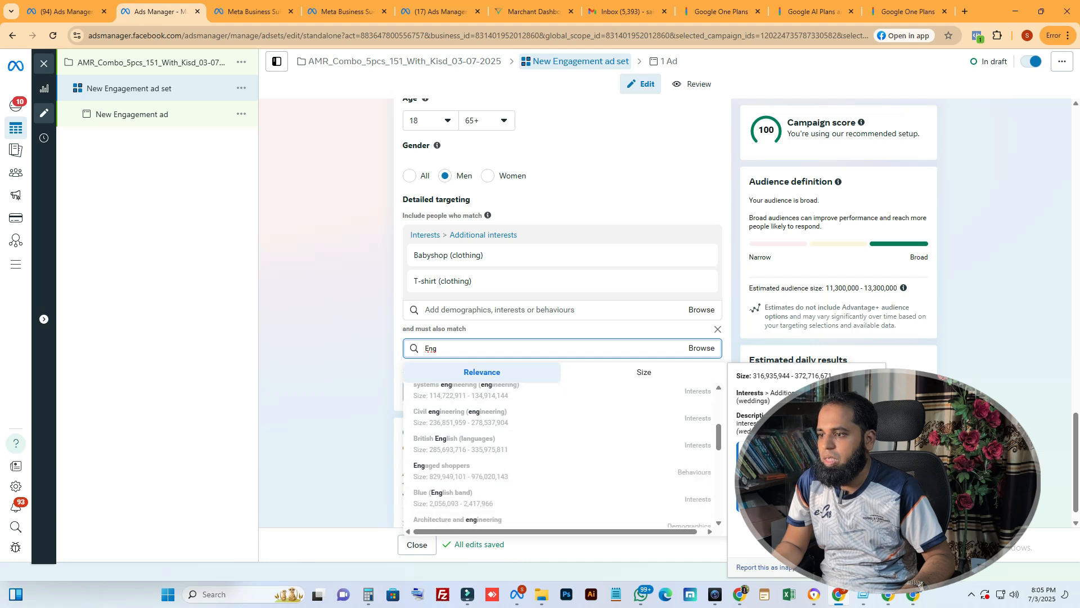
key(ctrl+a)
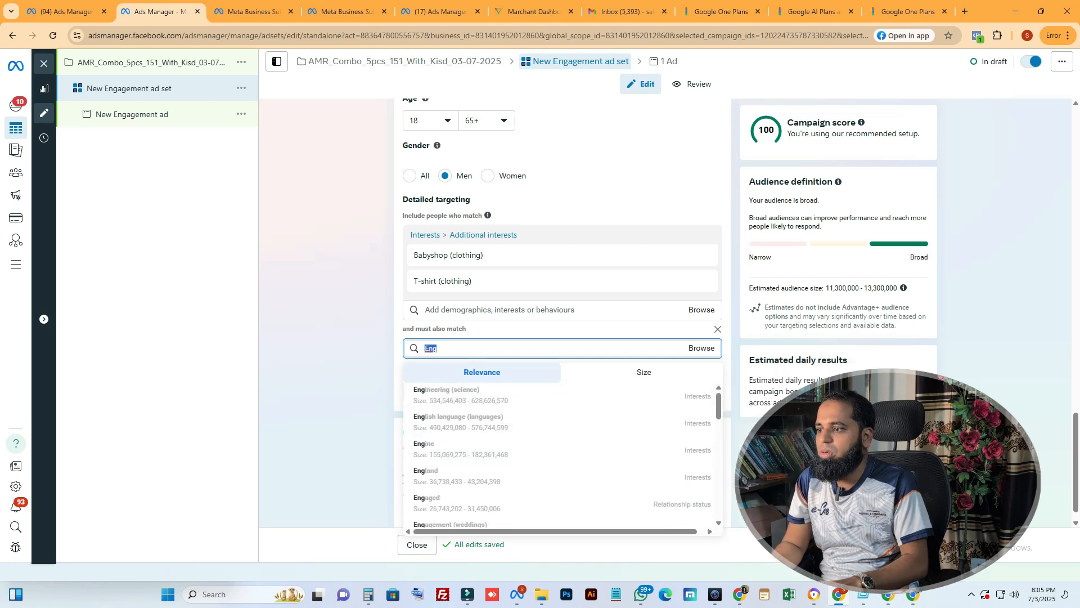
key(BackSpace)
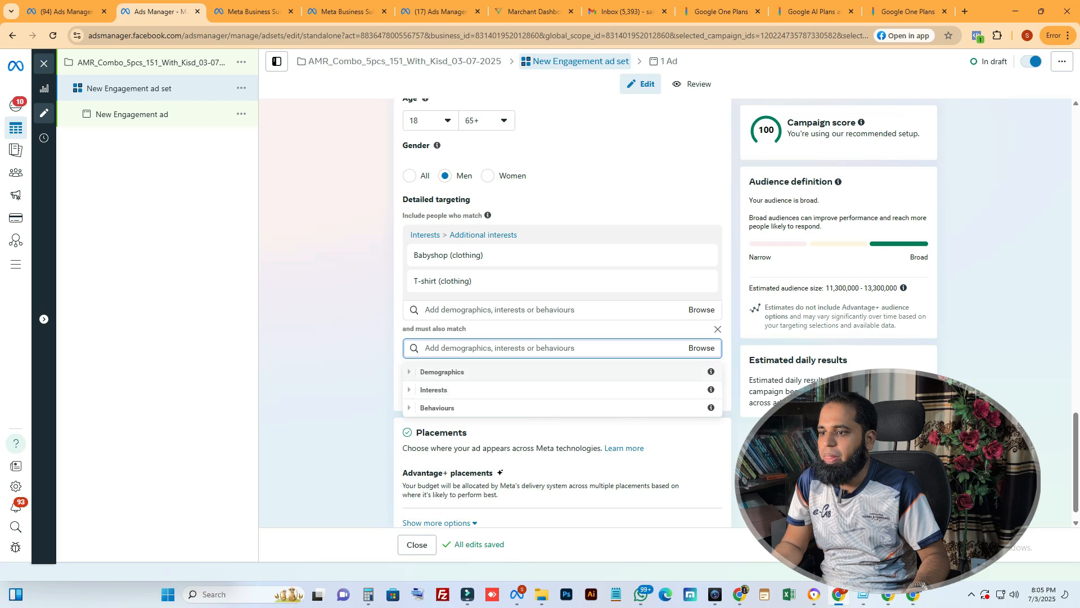
click(437, 407)
scroll(563, 437, down, 1)
scroll(562, 437, up, 1)
scroll(563, 437, down, 1)
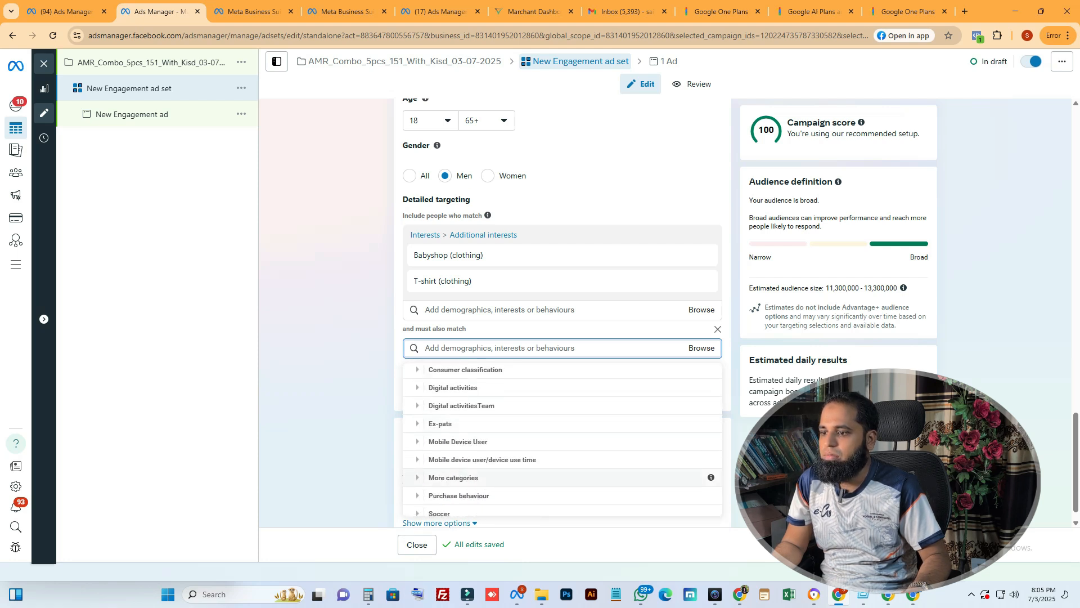
click(459, 500)
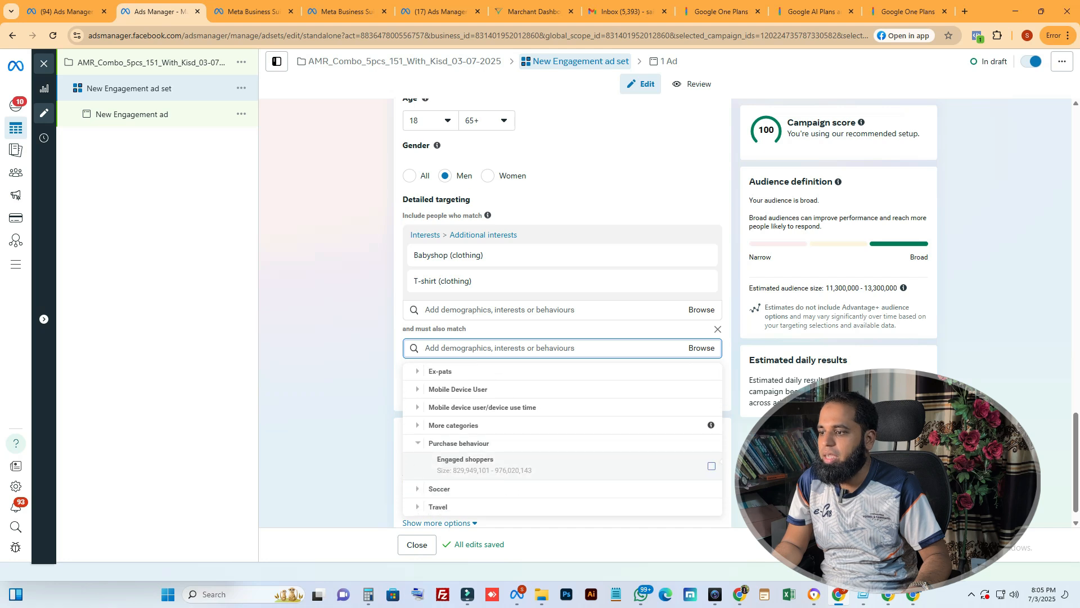
click(711, 465)
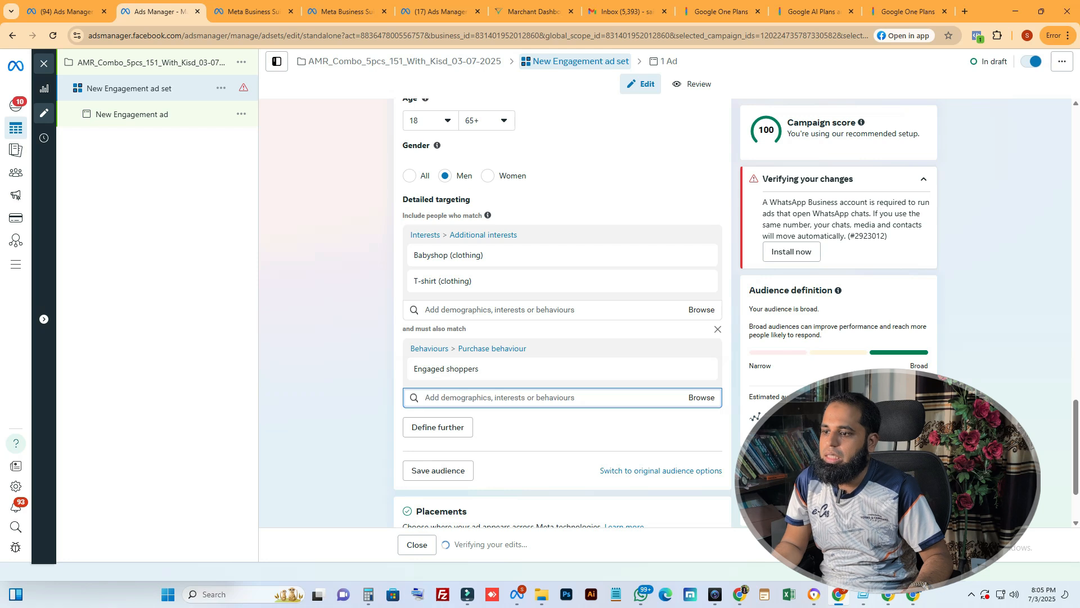
Step: Review the narrowed detailed targeting and check its estimated audience size
scroll(563, 311, up, 1)
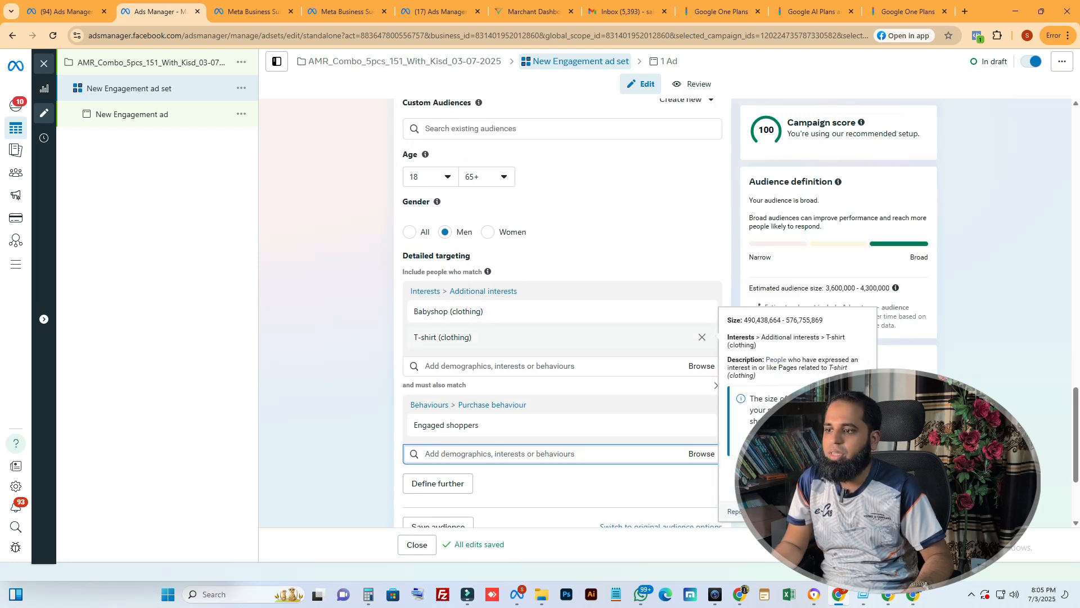
click(499, 366)
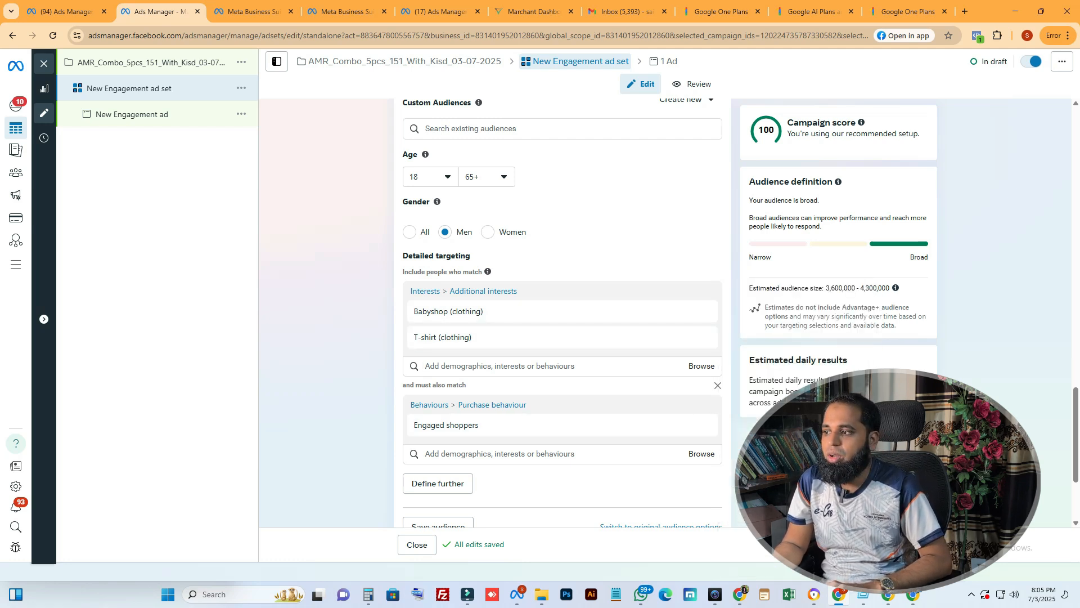
double_click(875, 288)
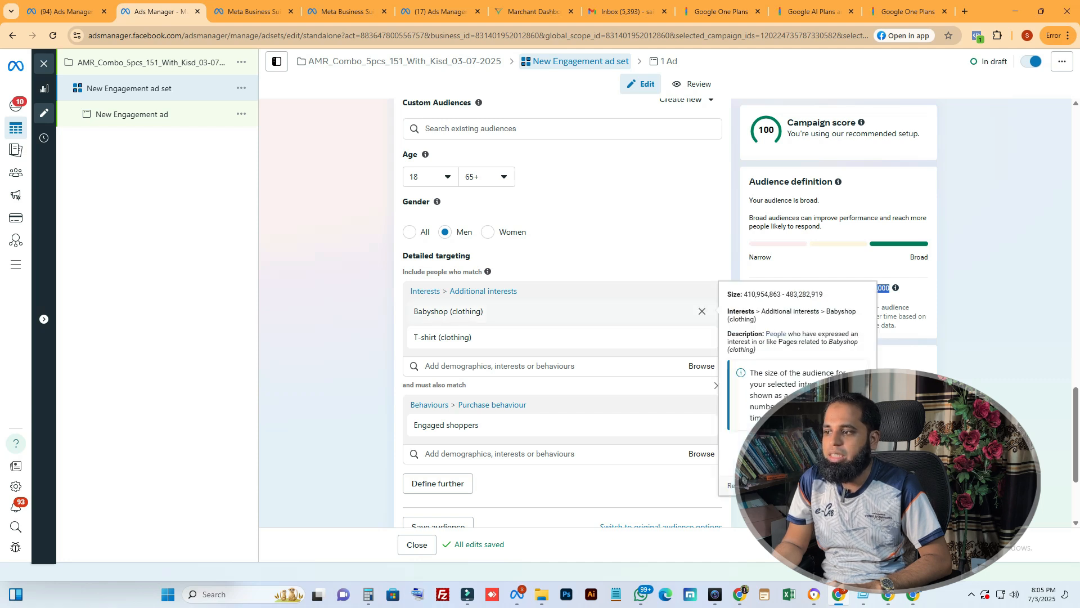
Step: Clear the detailed targeting by removing the Babyshop and T-shirt interests and the whole must-also-match group
click(701, 311)
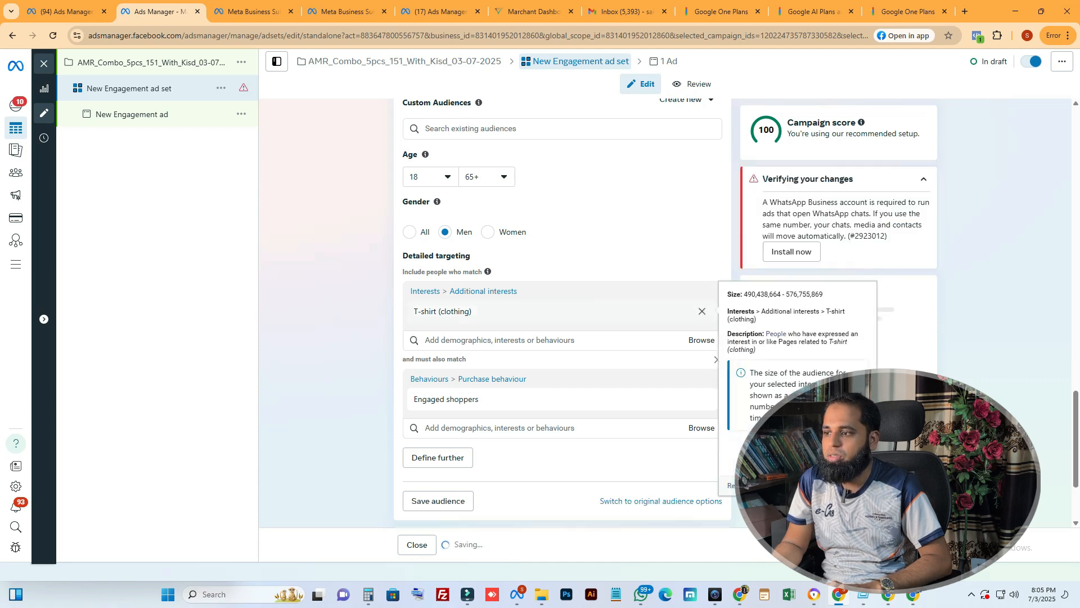
click(702, 311)
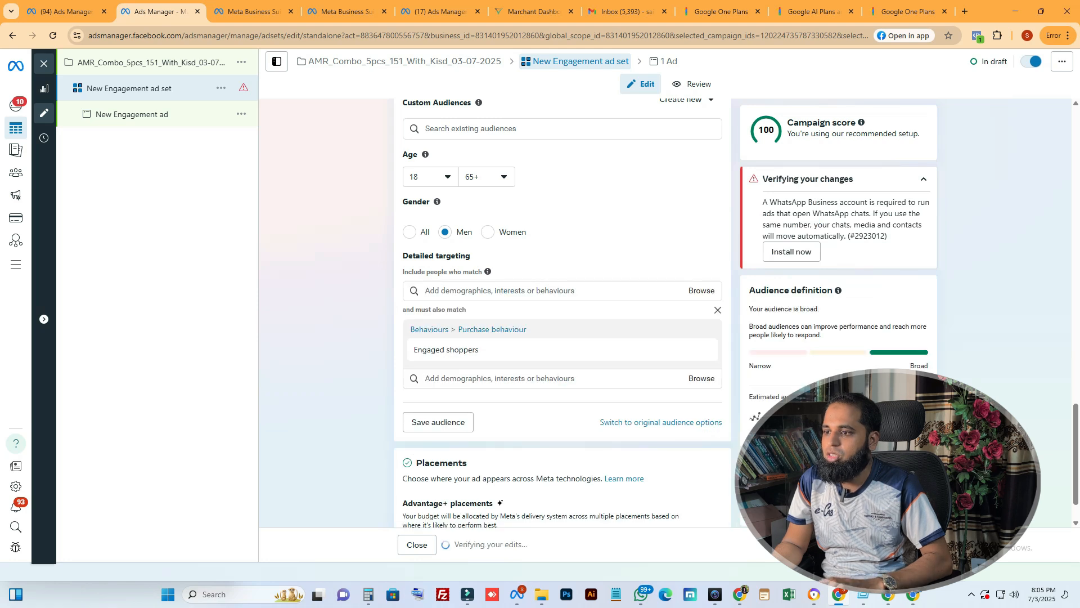
click(717, 310)
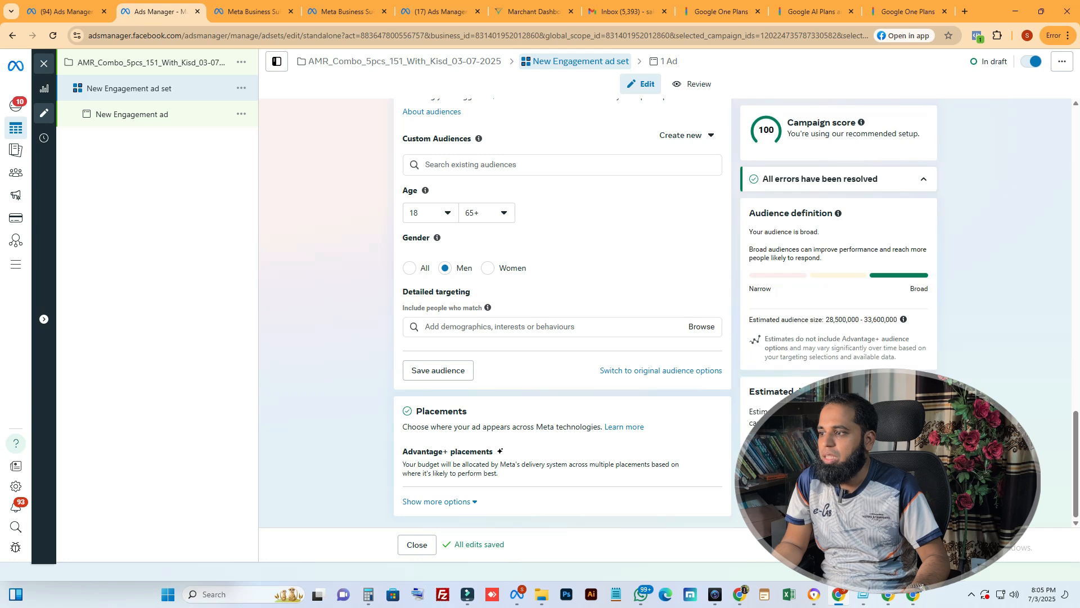
Step: Highlight the estimated audience size for the audience without any detailed targeting
double_click(881, 319)
click(881, 320)
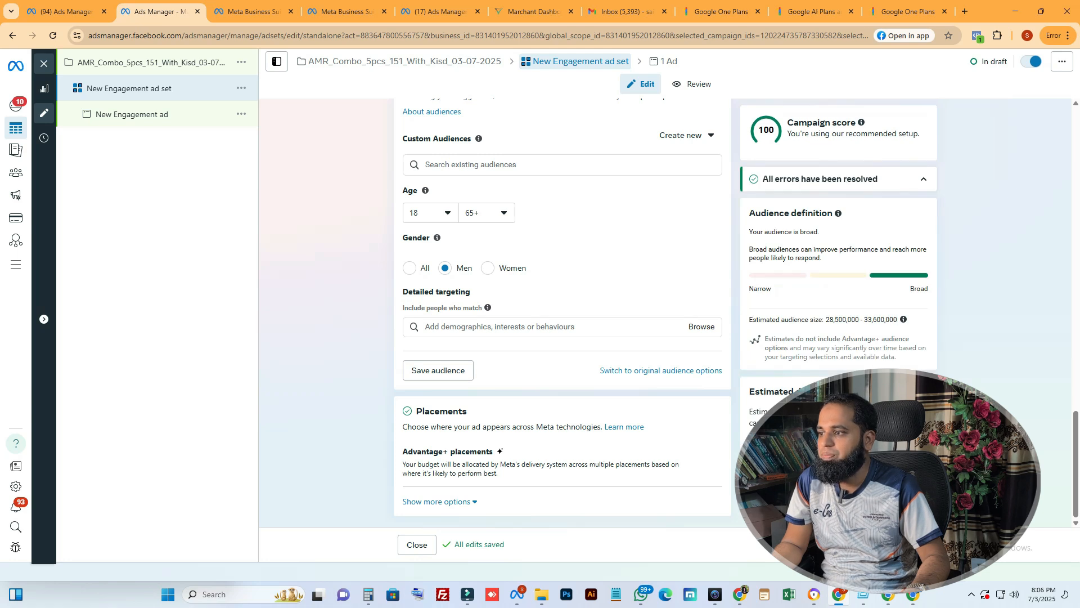
drag(749, 288, 898, 288)
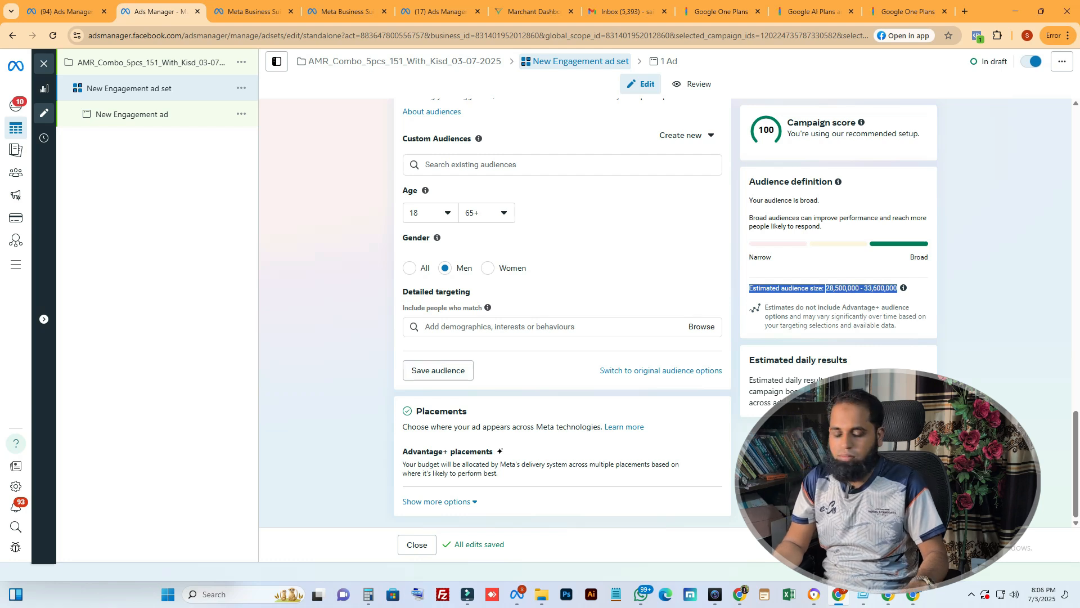
Step: Search detailed targeting for "tshirt" and add the T-shirt (clothing) interest
click(500, 327)
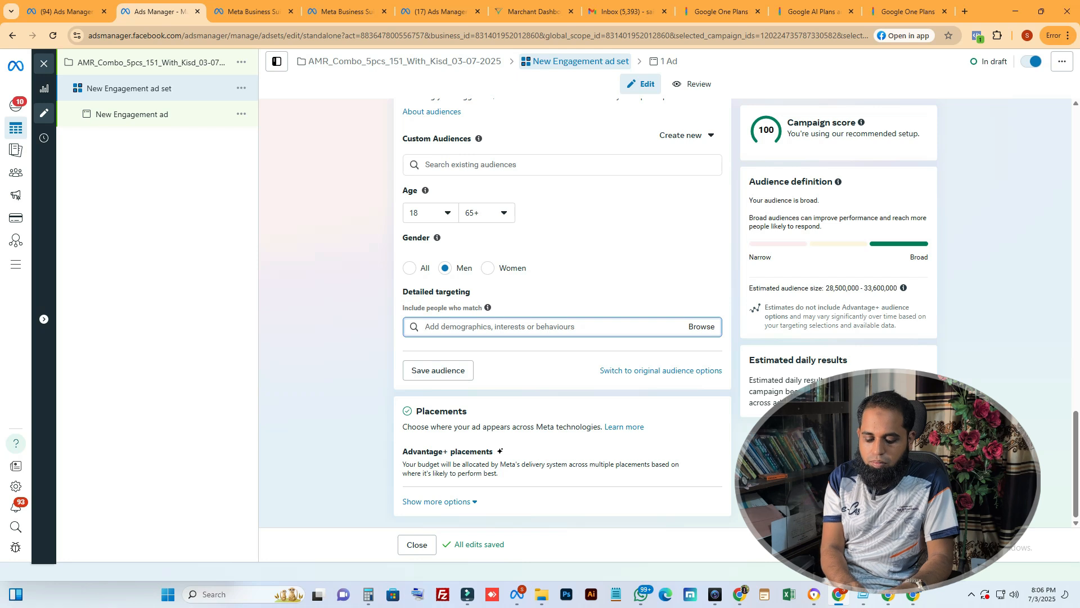
text(tsh)
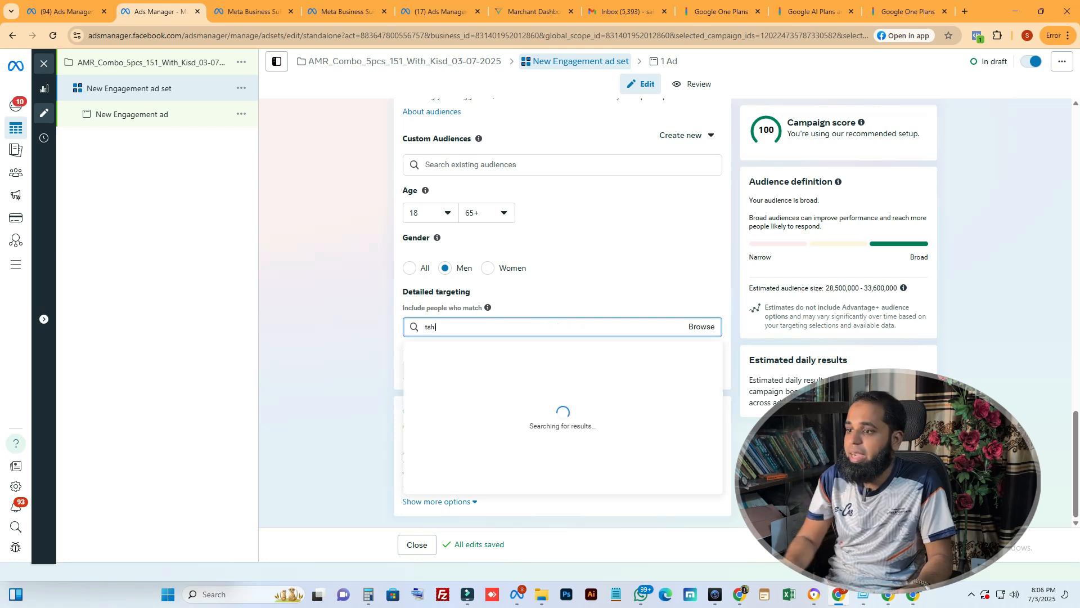
text(irt)
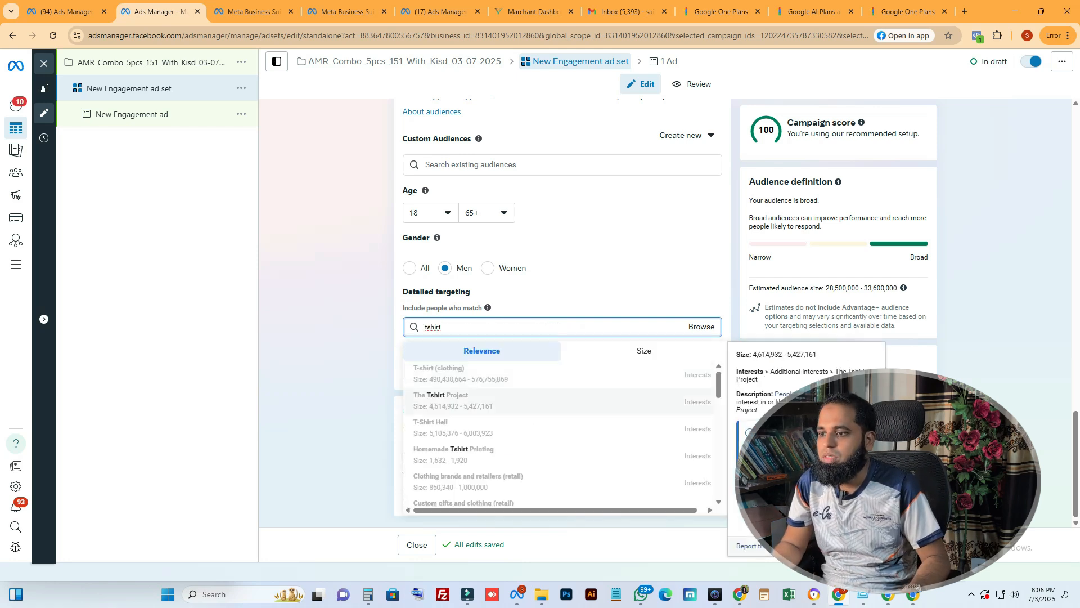
key(Return)
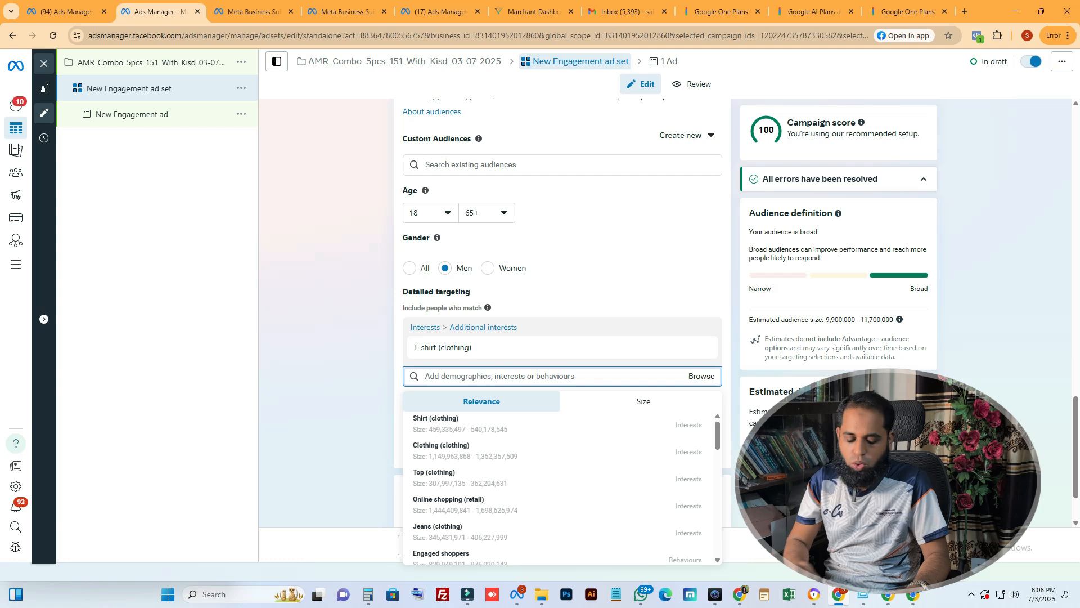
Step: Search detailed targeting for "Baby" and add the Babyshop (clothing) interest
text(tyb)
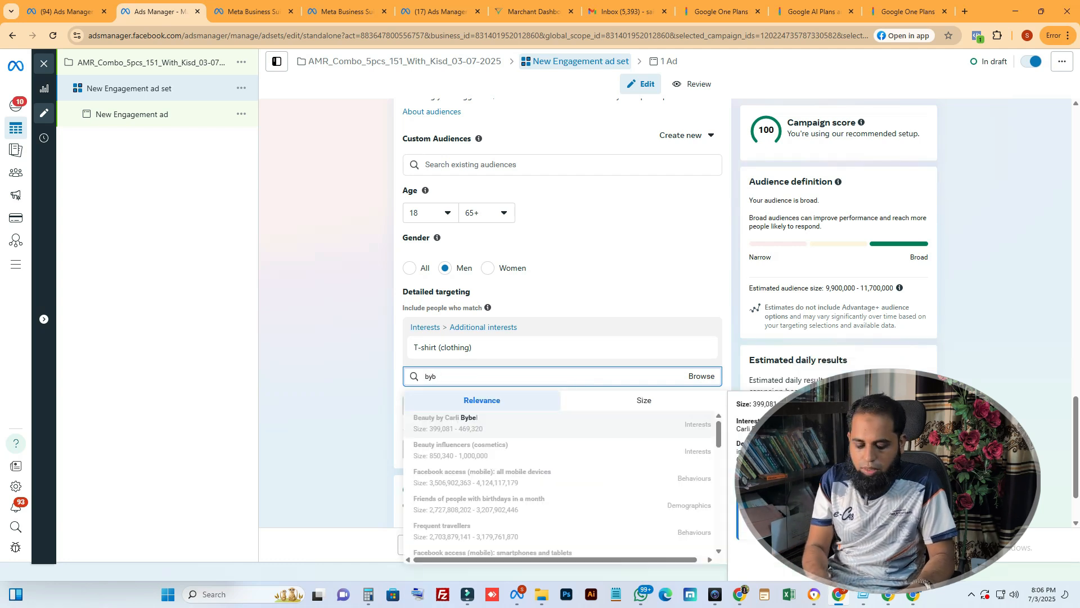
key(BackSpace)
key(BackSpace)
key(BackSpace)
text(Baby)
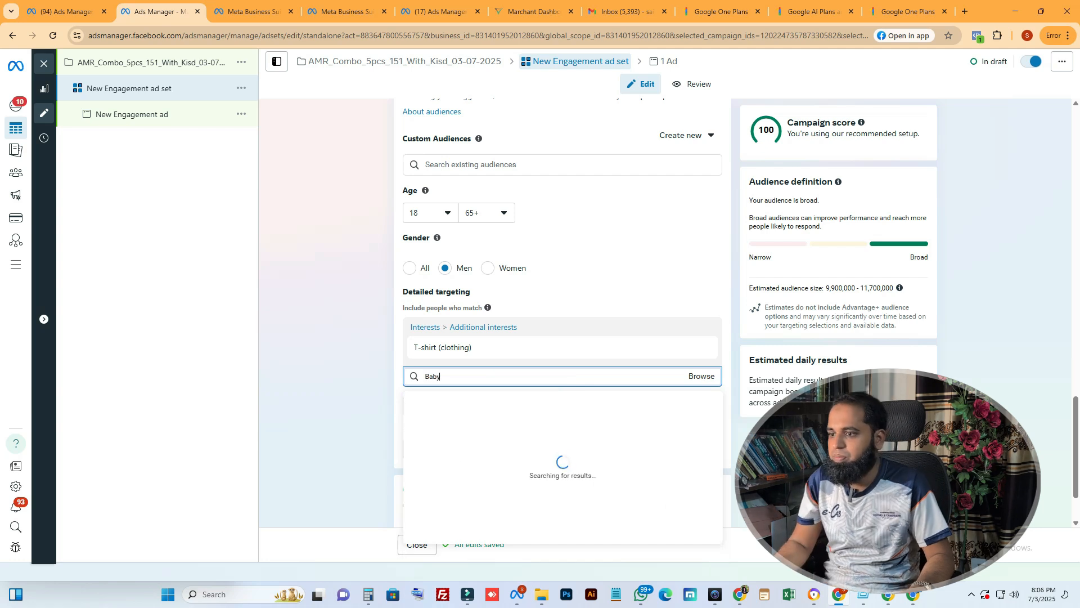
key(Down)
key(Return)
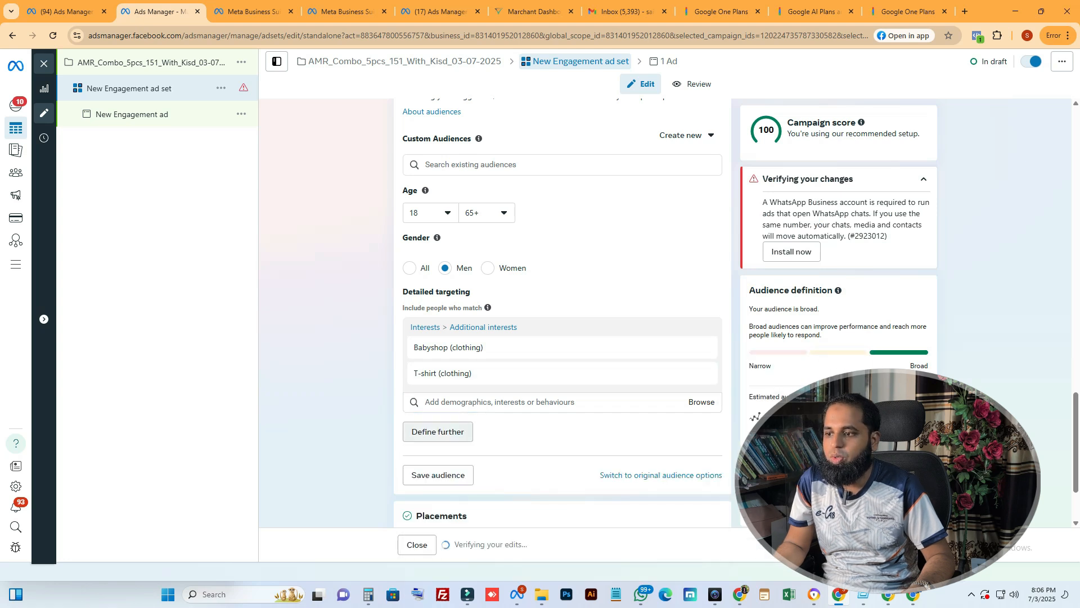
Step: Narrow the audience with a must-also-match group containing Engaged shoppers from the Purchase behaviour category
click(438, 432)
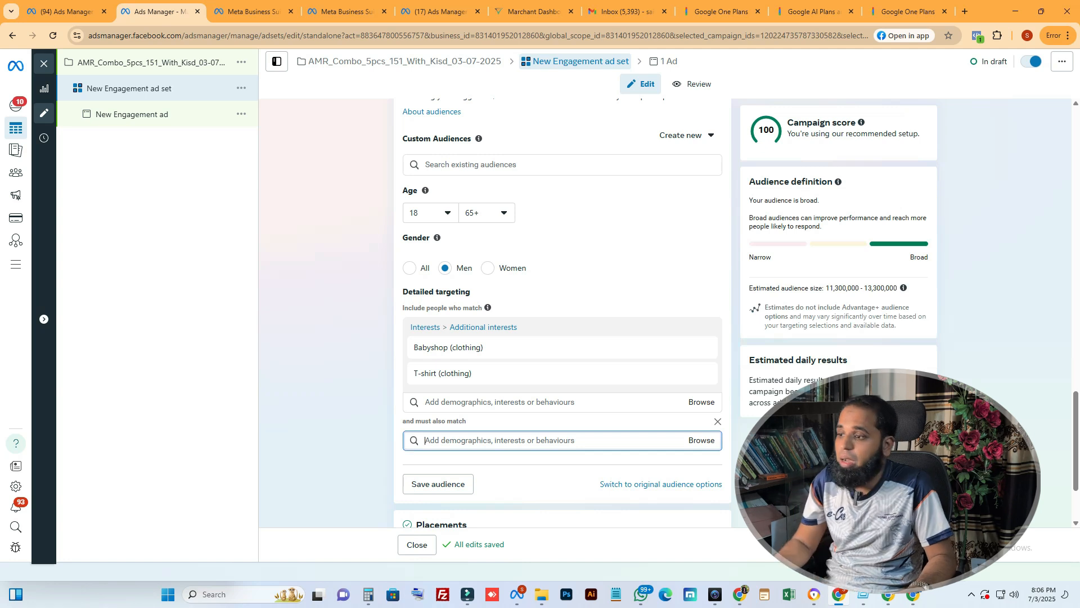
click(701, 441)
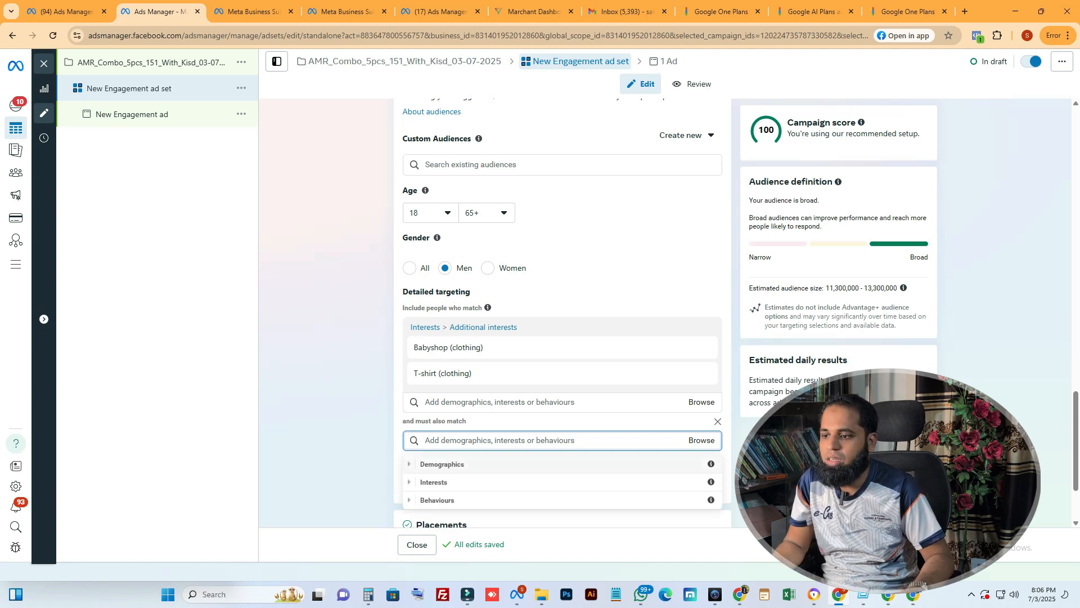
click(441, 498)
scroll(445, 488, down, 1)
scroll(444, 484, down, 2)
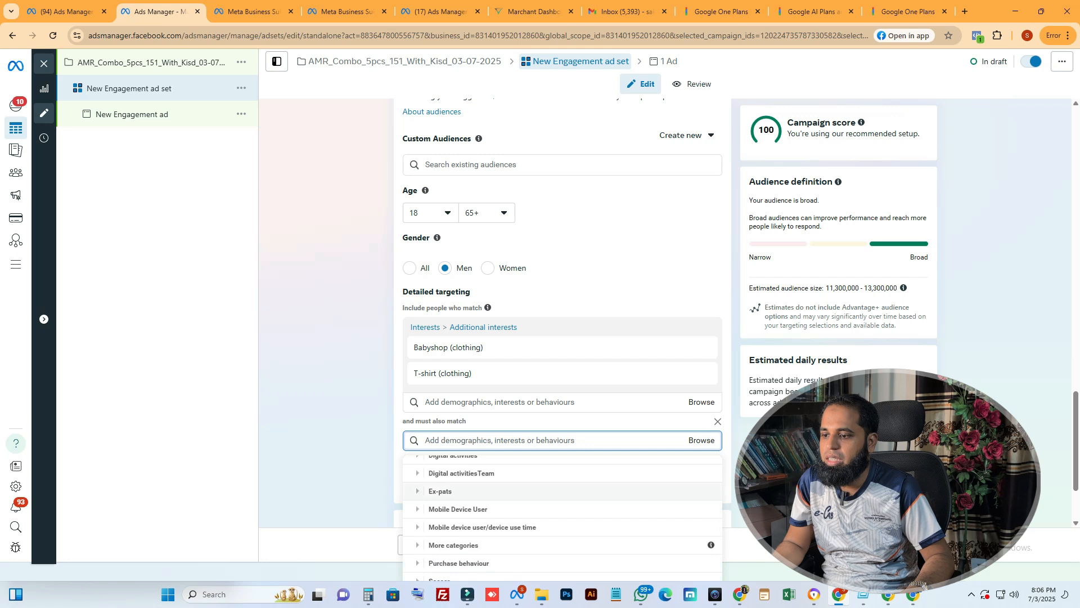
click(444, 562)
scroll(445, 557, down, 1)
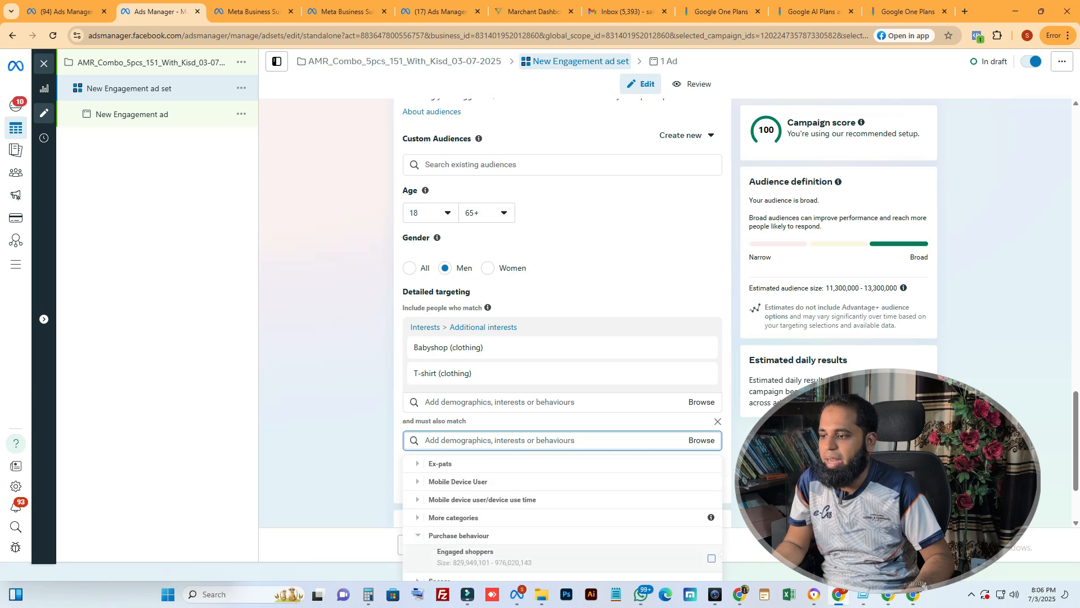
click(461, 554)
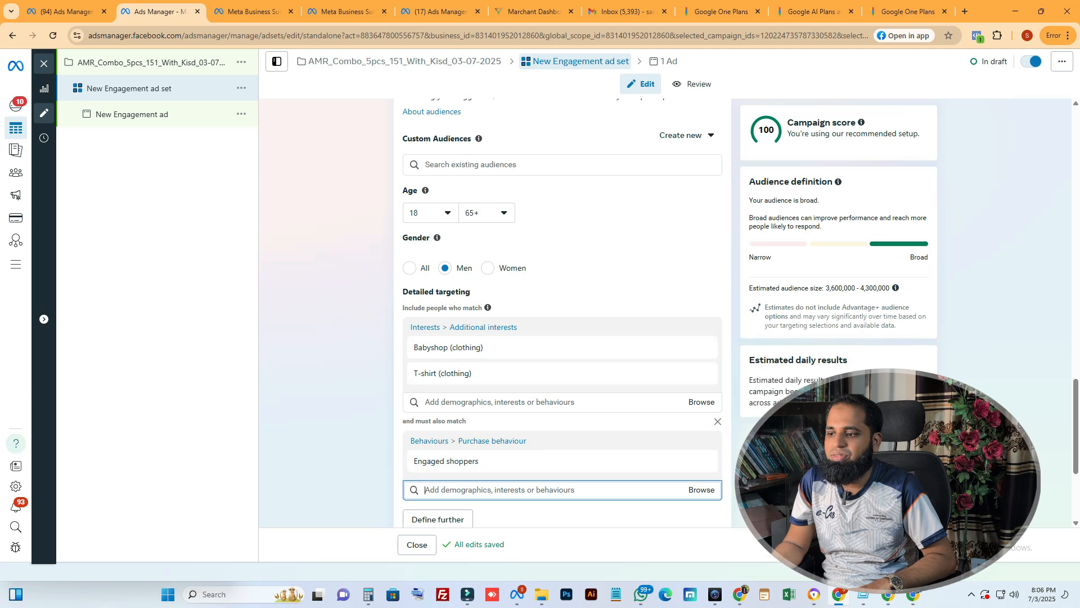
Step: Set the maximum audience age to 50
scroll(425, 489, down, 3)
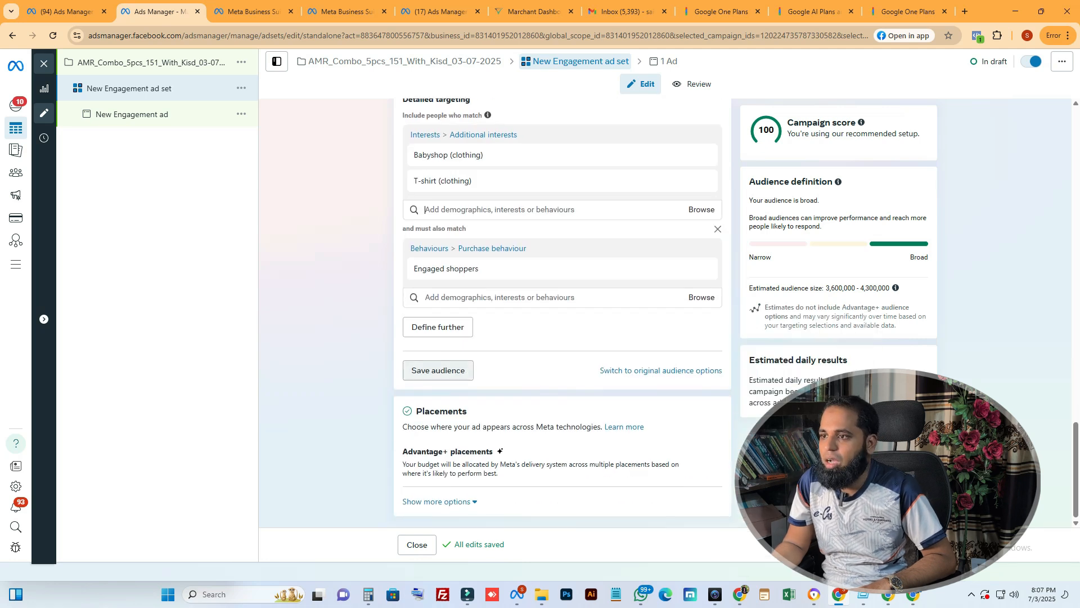
scroll(562, 310, up, 5)
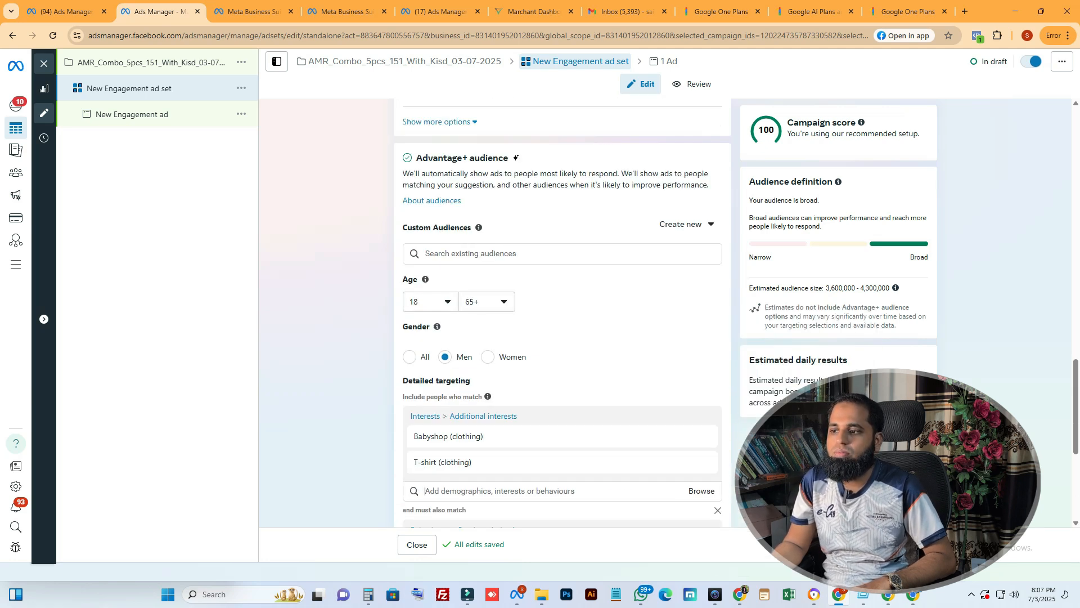
click(487, 301)
scroll(487, 377, up, 2)
scroll(487, 385, up, 2)
scroll(488, 398, up, 3)
scroll(487, 406, up, 3)
click(487, 381)
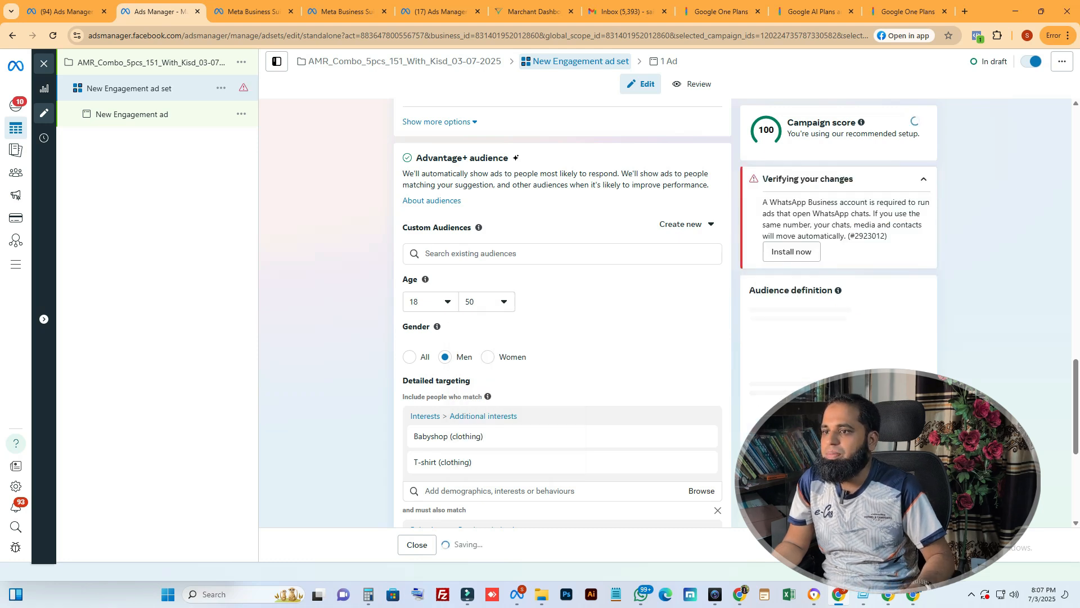
Step: Change the ad set's Facebook Page to AMR
scroll(563, 315, up, 10)
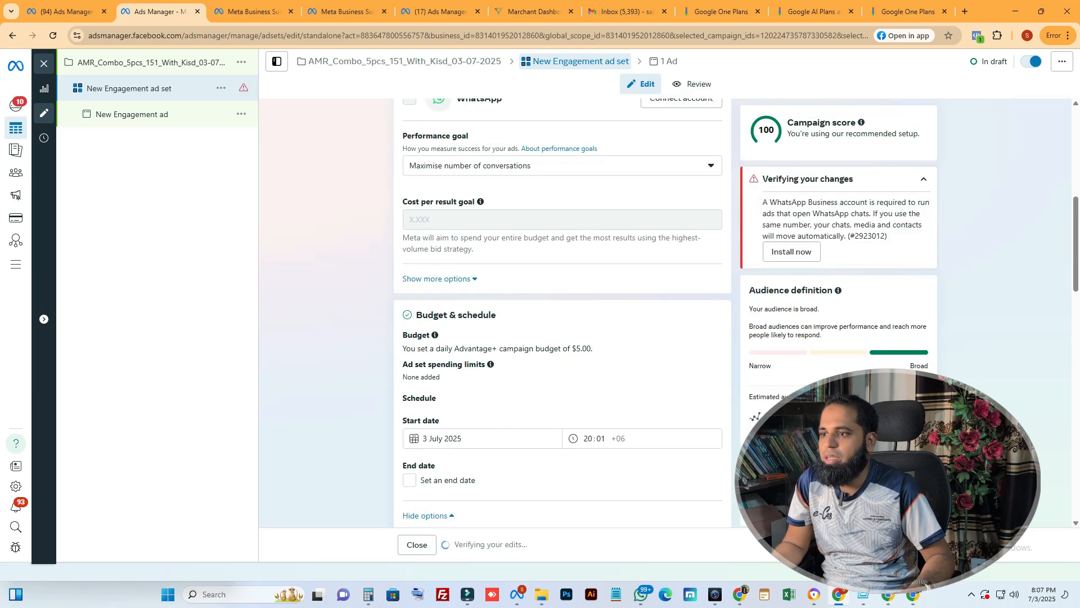
scroll(563, 315, up, 7)
scroll(562, 315, down, 5)
scroll(563, 315, up, 5)
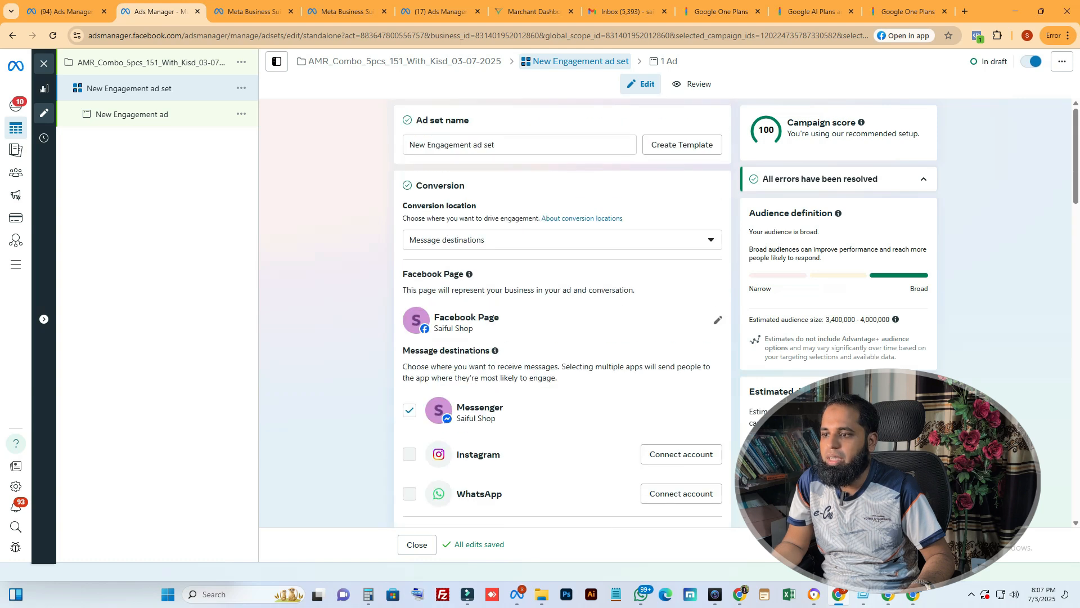
click(718, 320)
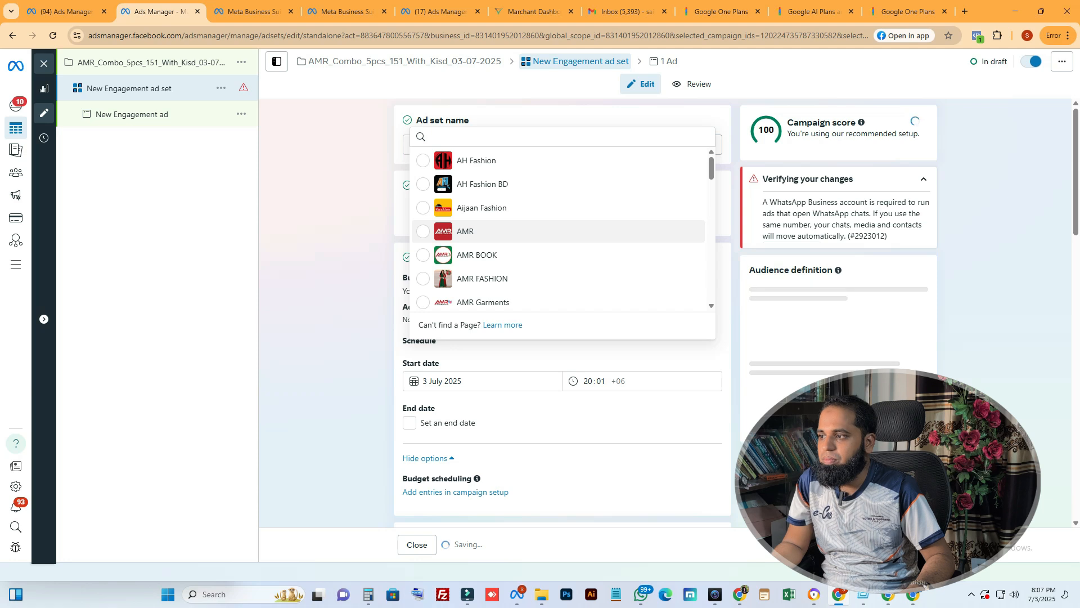
scroll(562, 281, down, 7)
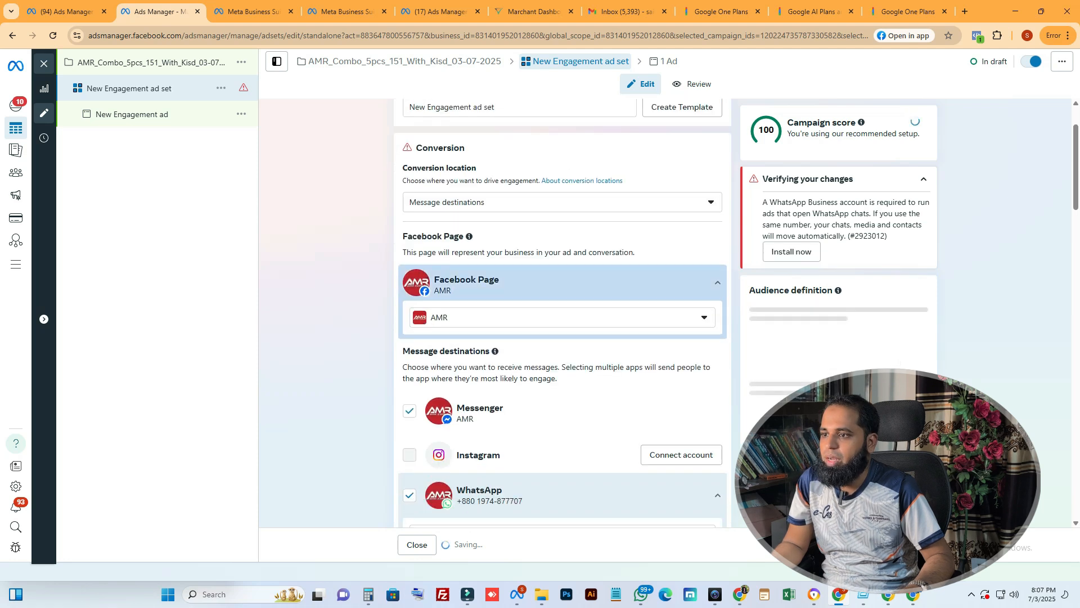
Step: Look over the ad set's budget, schedule and audience settings and open the New Engagement ad
scroll(562, 309, down, 7)
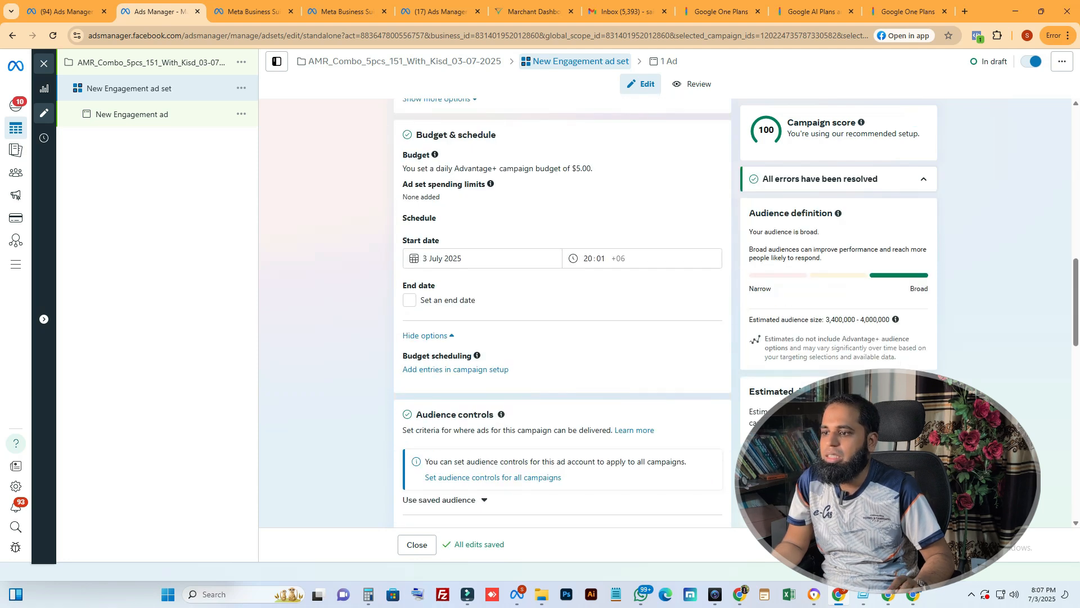
scroll(473, 225, down, 3)
scroll(472, 331, up, 3)
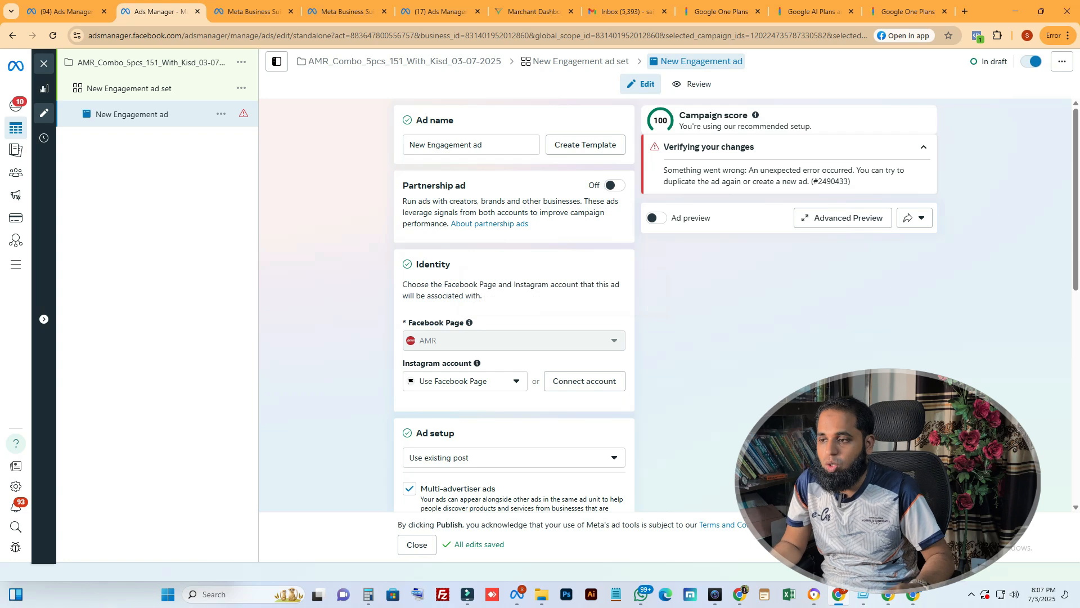
Step: Choose Use existing post as the ad setup after looking through the ad's creative and tracking sections
scroll(513, 304, down, 4)
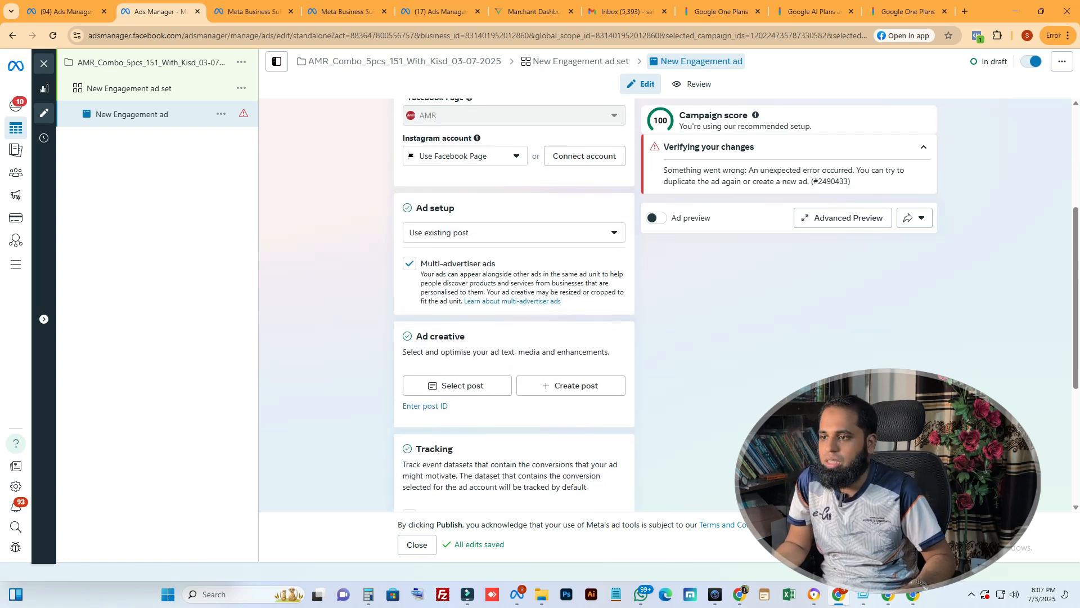
click(513, 232)
click(457, 278)
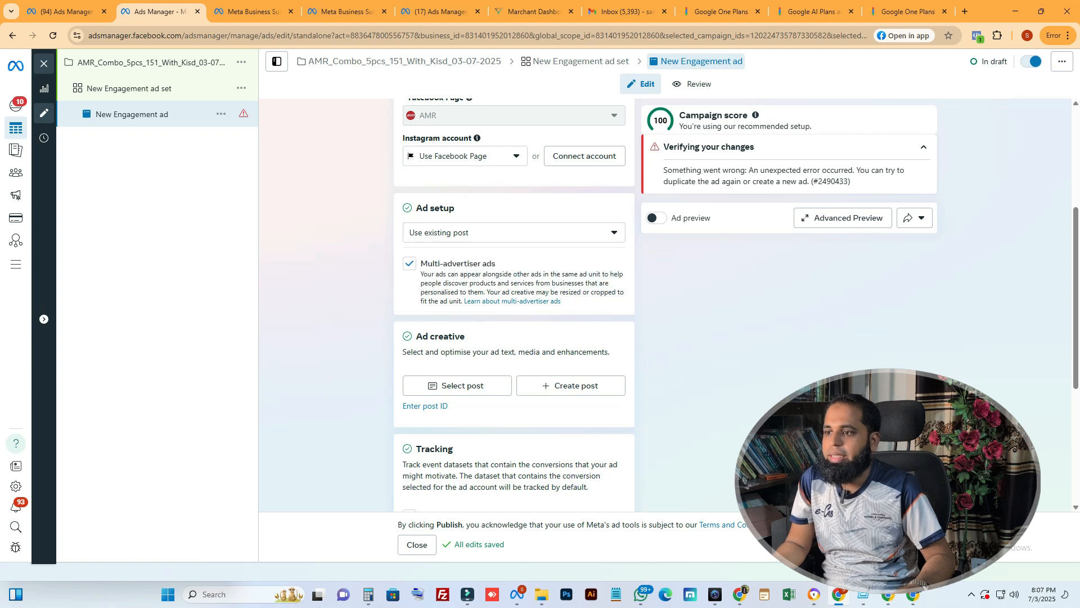
scroll(514, 304, up, 4)
scroll(513, 304, down, 7)
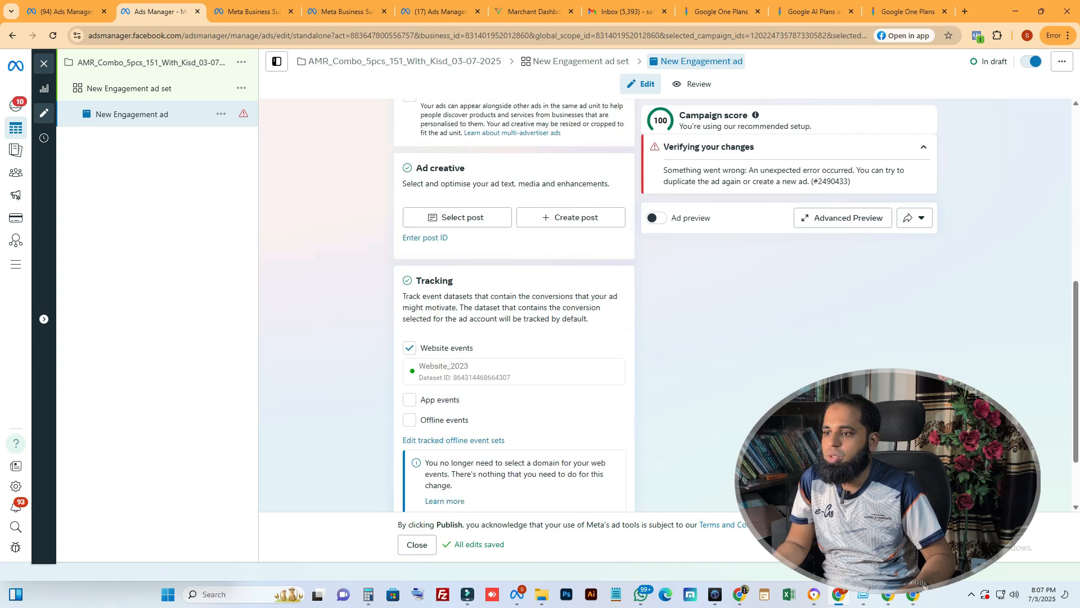
scroll(513, 303, up, 4)
click(506, 288)
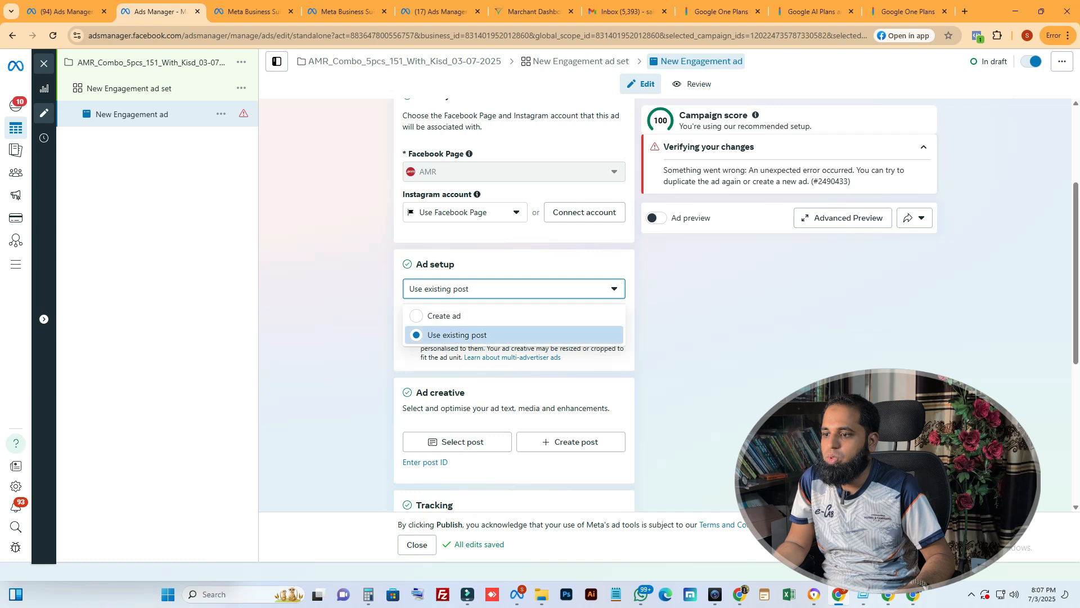
click(447, 335)
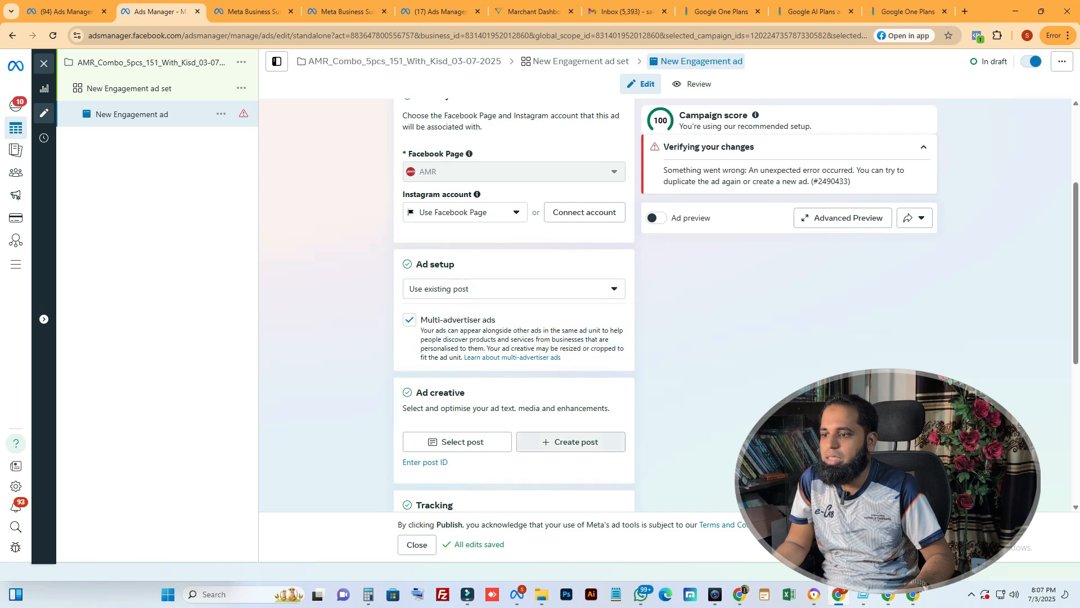
Step: Select AMR's published photo post dated 14 May 2025 as the ad creative and check its preview
click(457, 442)
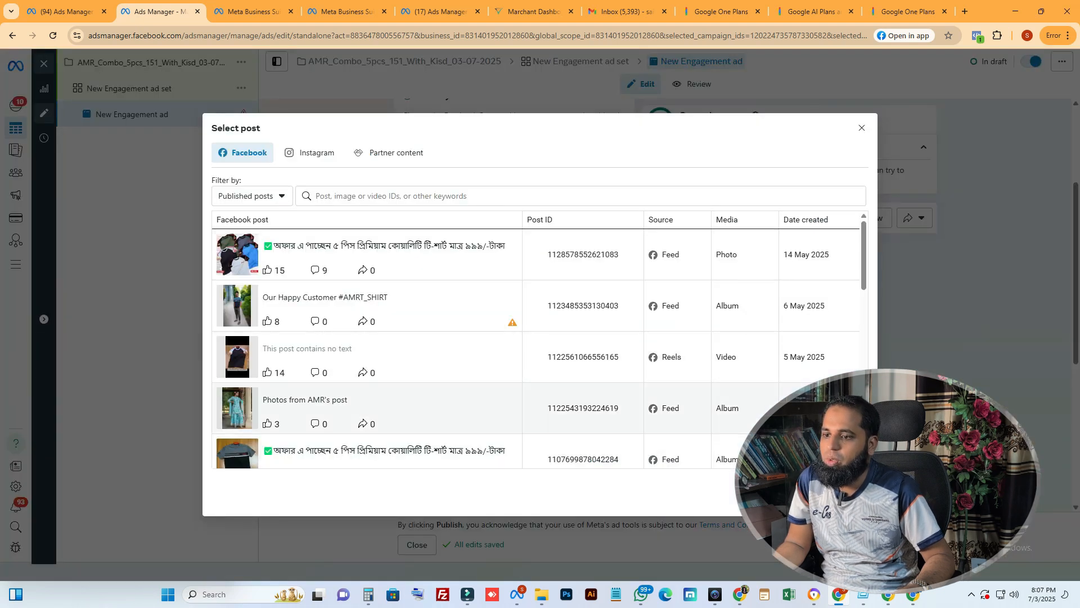
scroll(507, 338, down, 10)
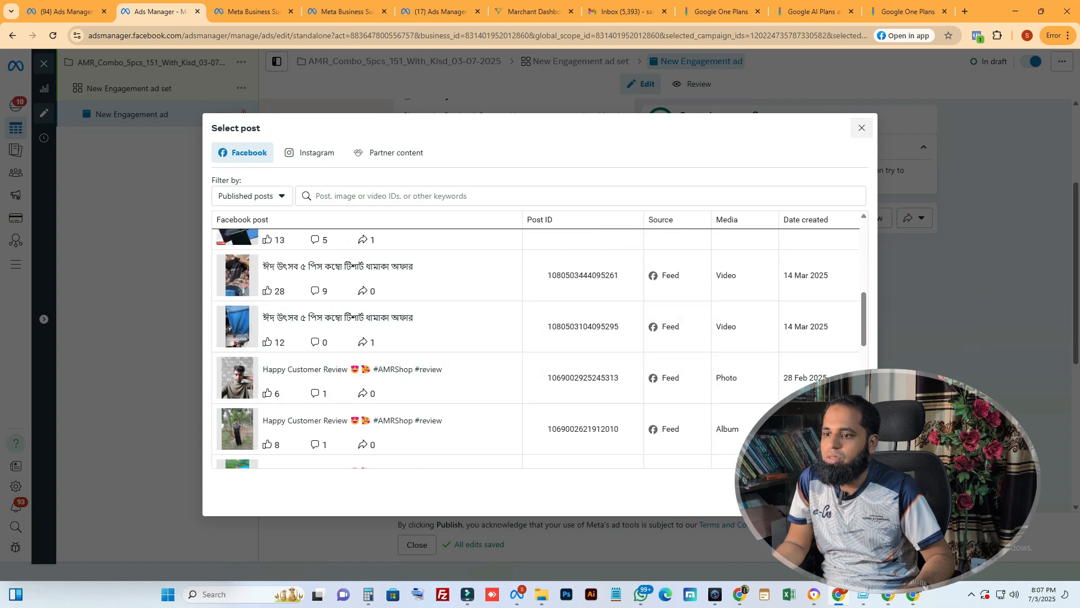
scroll(394, 377, up, 10)
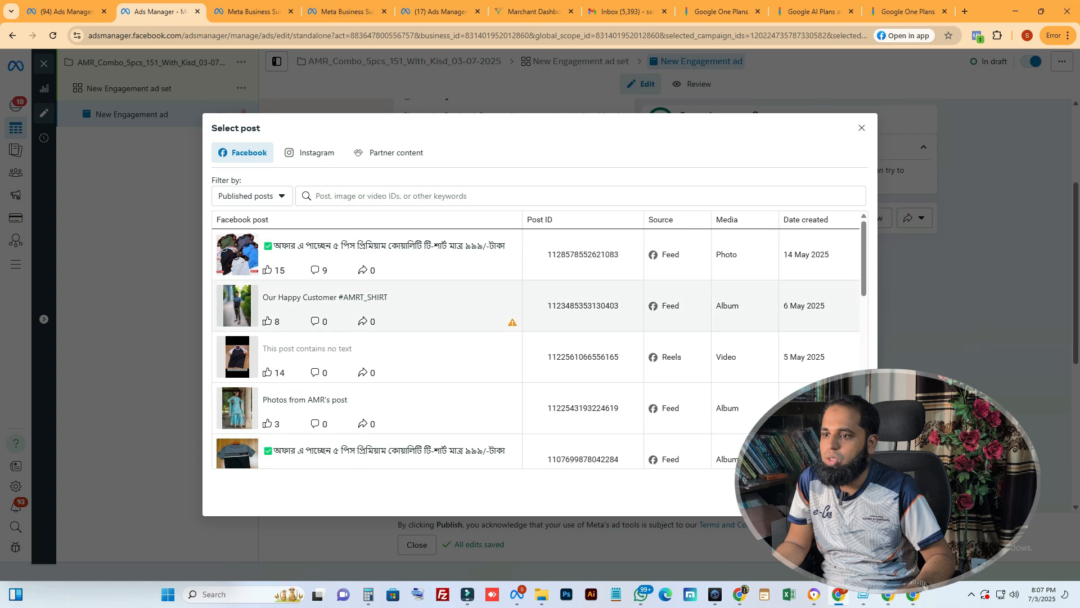
click(388, 254)
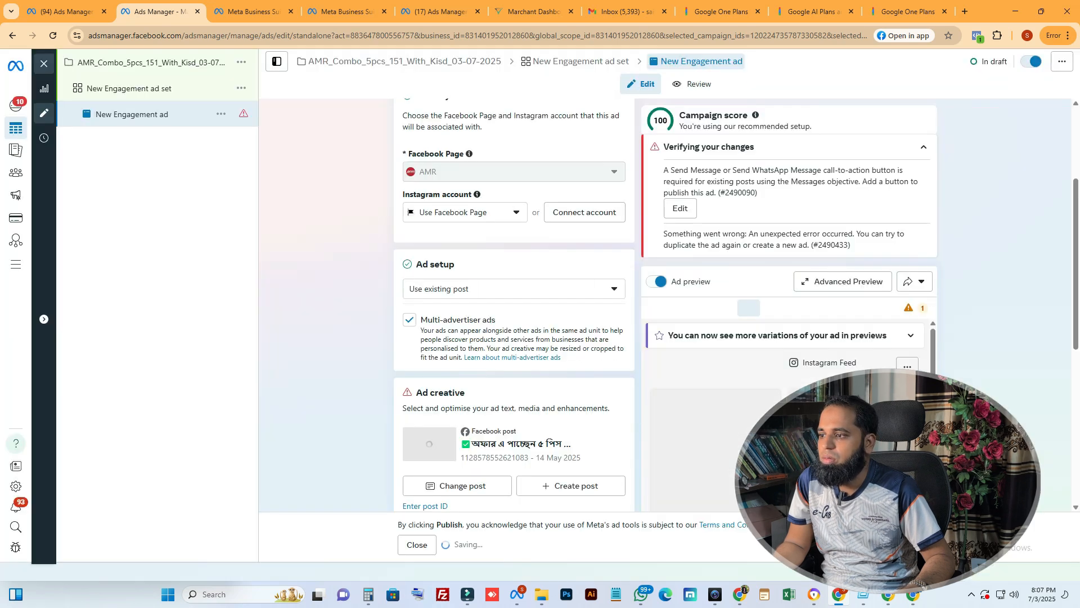
click(843, 498)
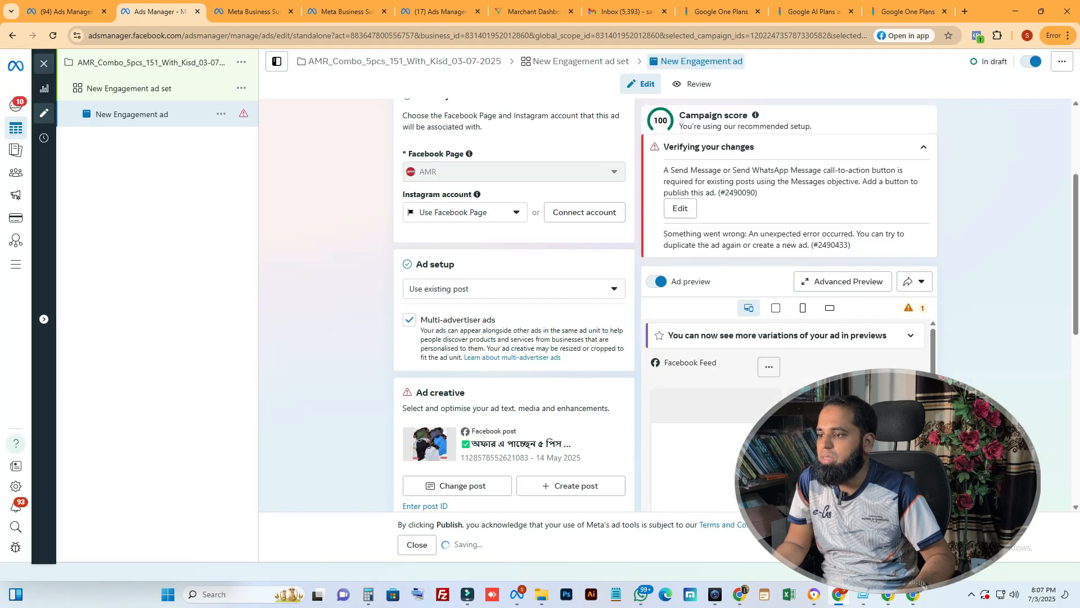
scroll(843, 498, down, 4)
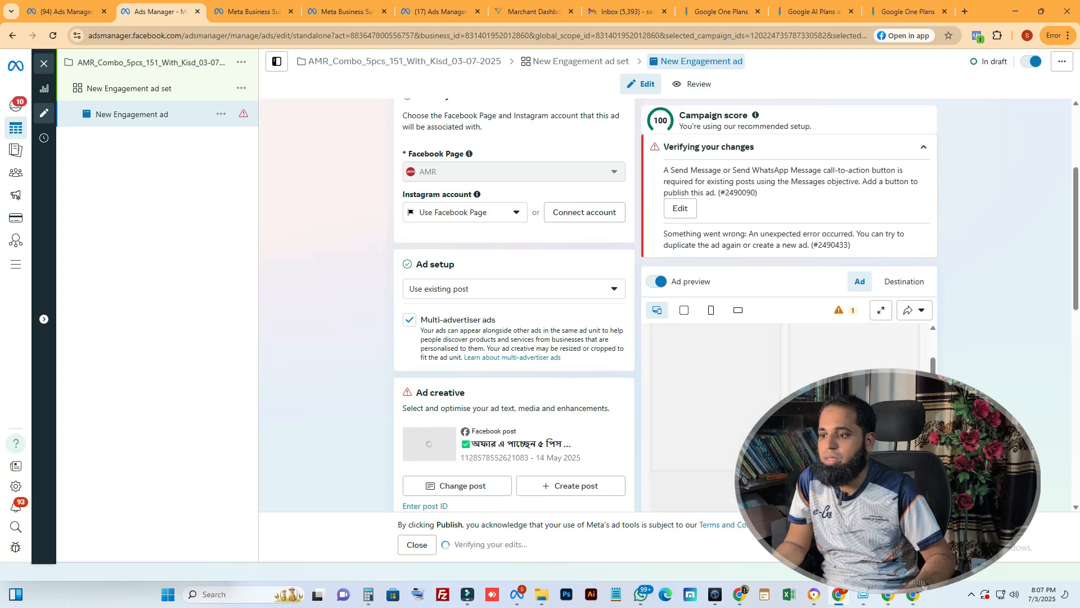
scroll(514, 304, down, 3)
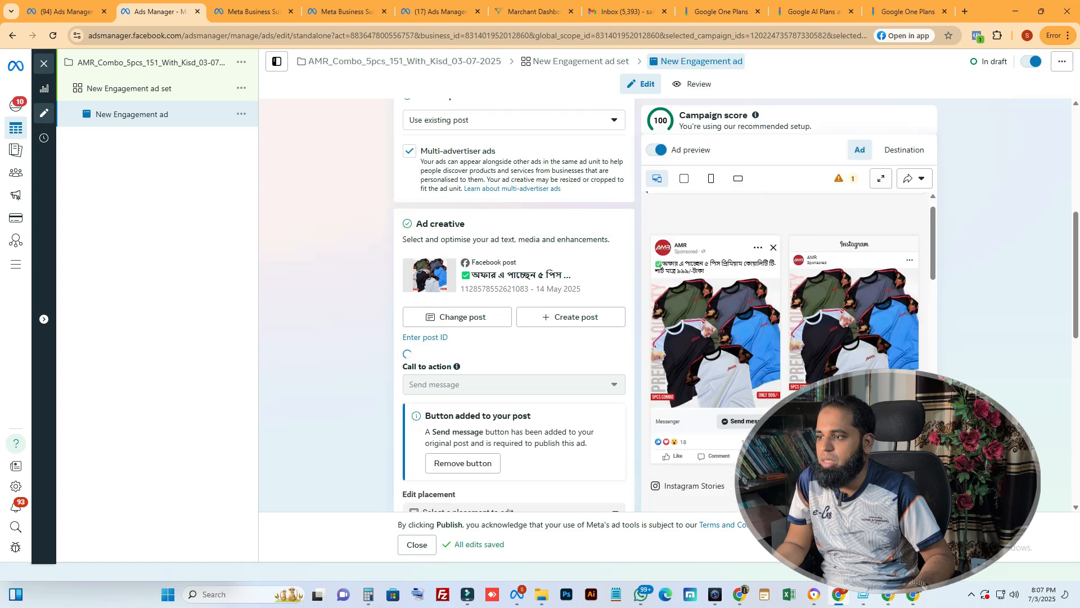
Step: Switch the ad setup to Create ad and choose the Flexible format
scroll(514, 342, up, 6)
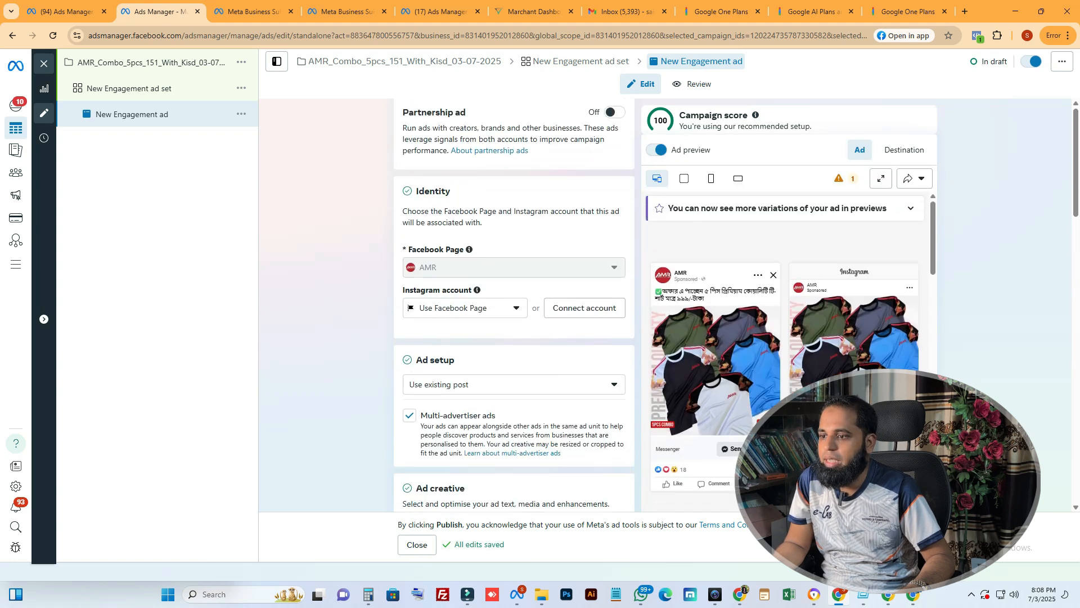
scroll(514, 342, down, 2)
click(514, 345)
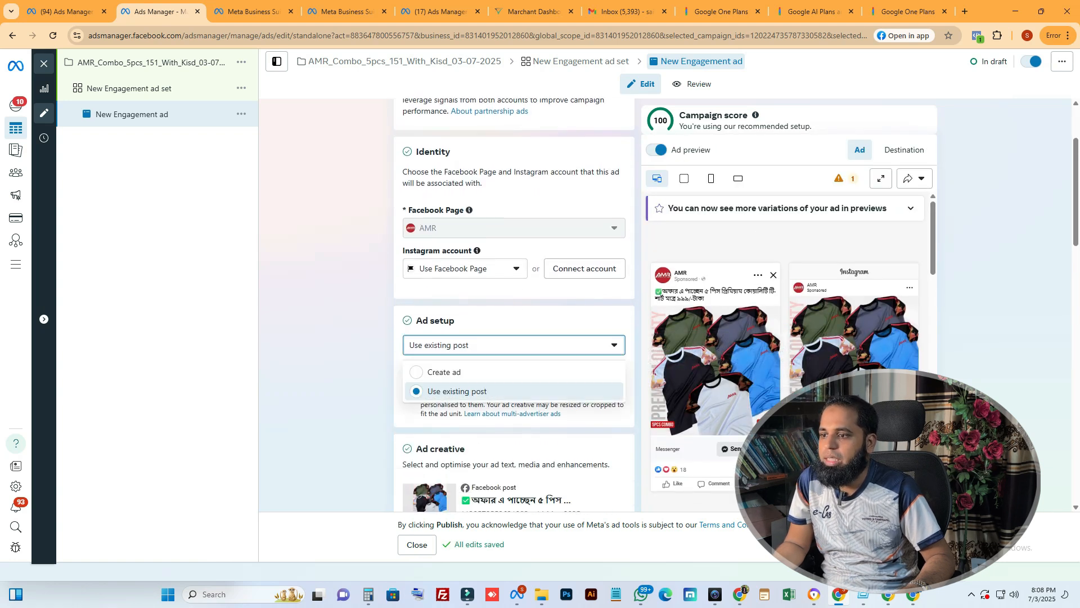
click(439, 371)
scroll(514, 342, down, 3)
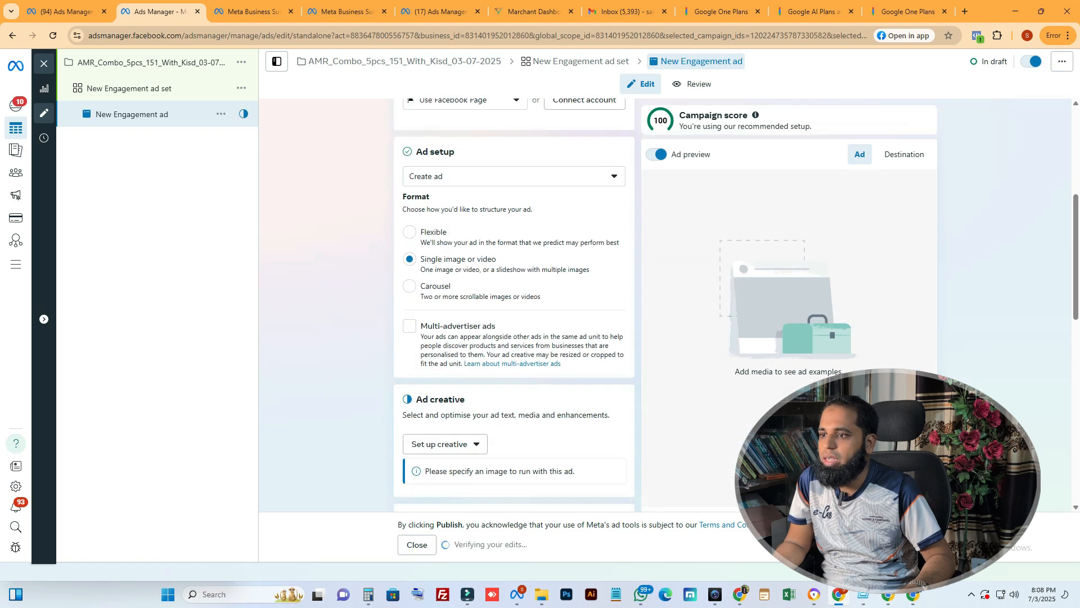
click(409, 232)
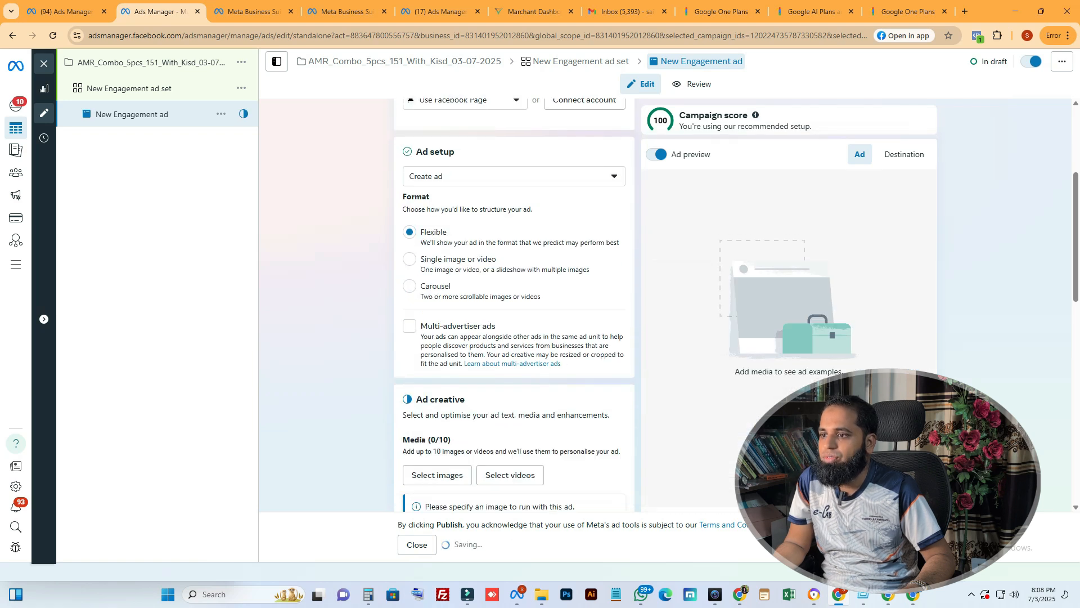
Step: Add the account image 150_All-Color.jpg as the ad's only media
scroll(437, 250, down, 4)
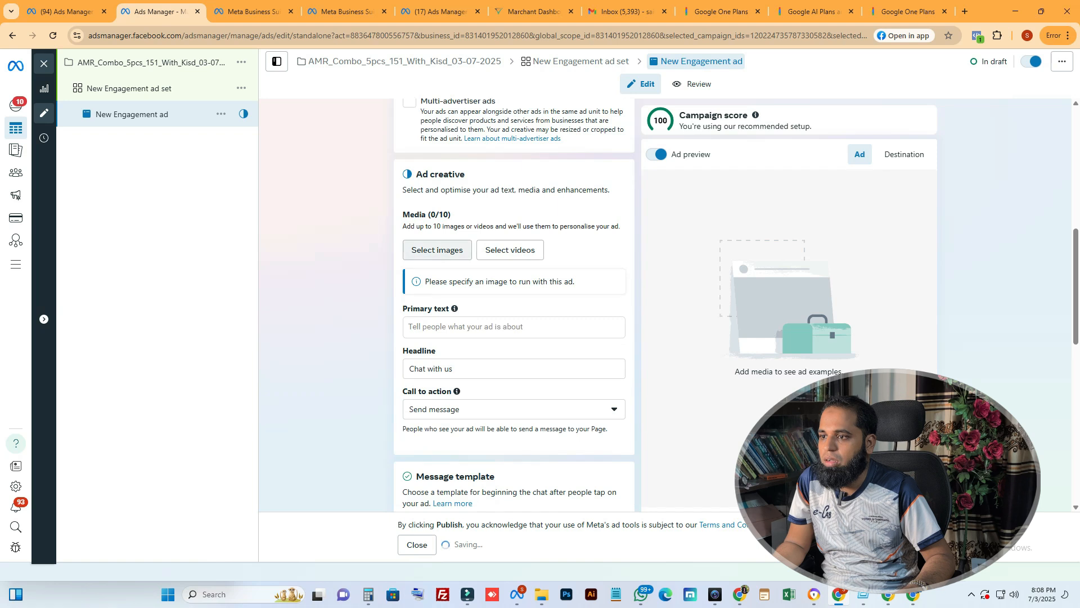
click(437, 250)
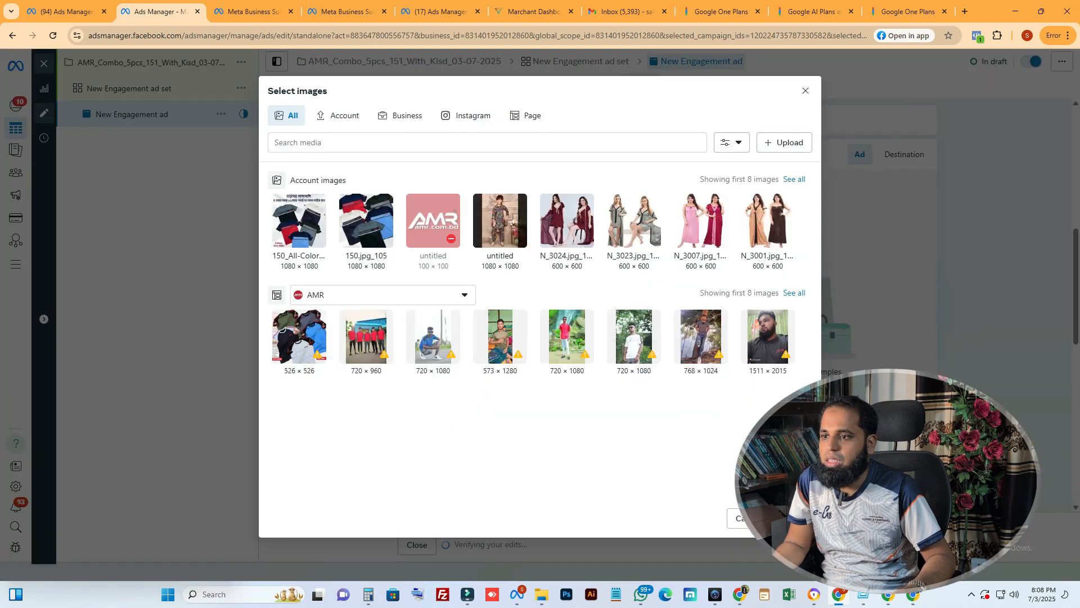
click(367, 220)
click(281, 238)
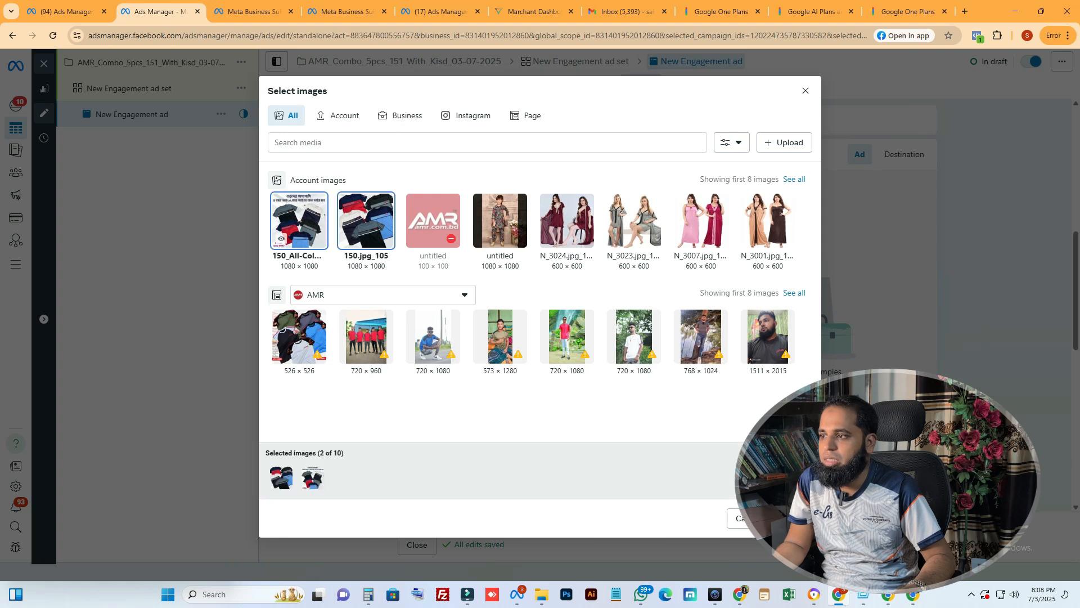
click(794, 180)
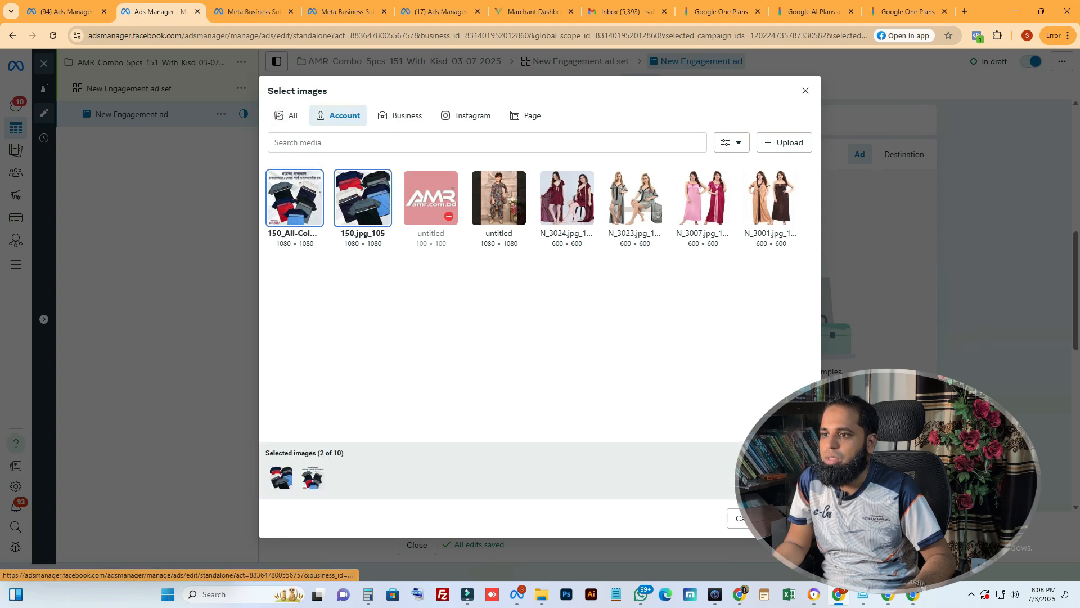
click(363, 198)
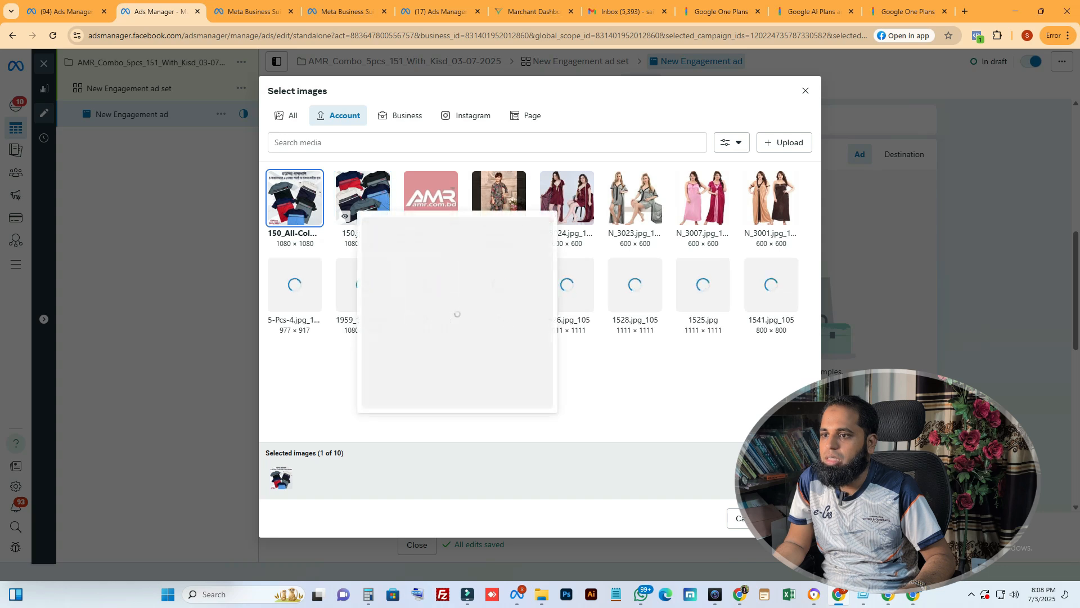
click(294, 198)
click(295, 198)
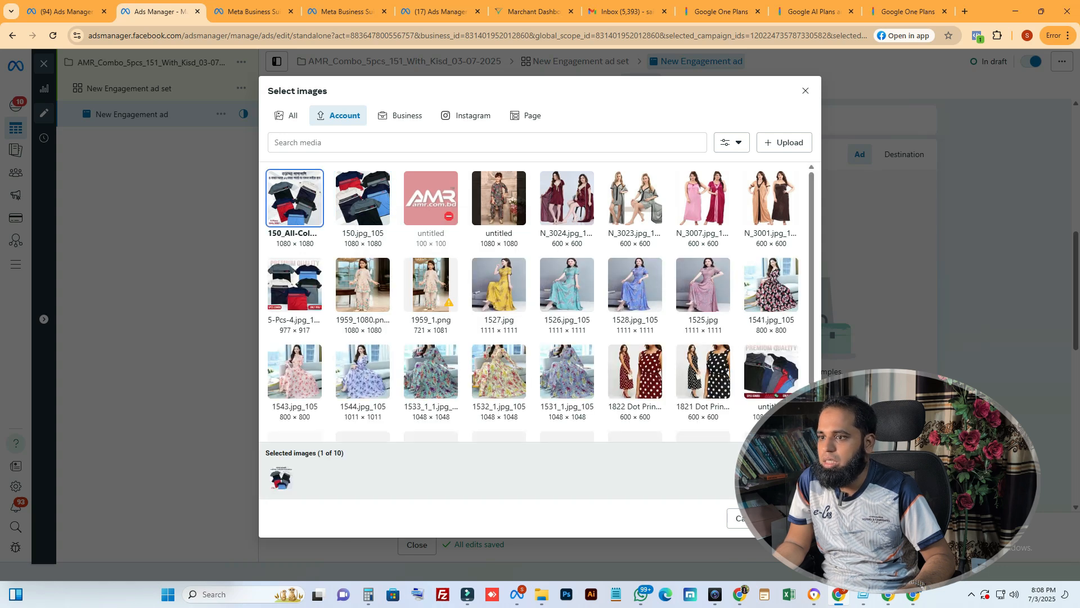
click(793, 518)
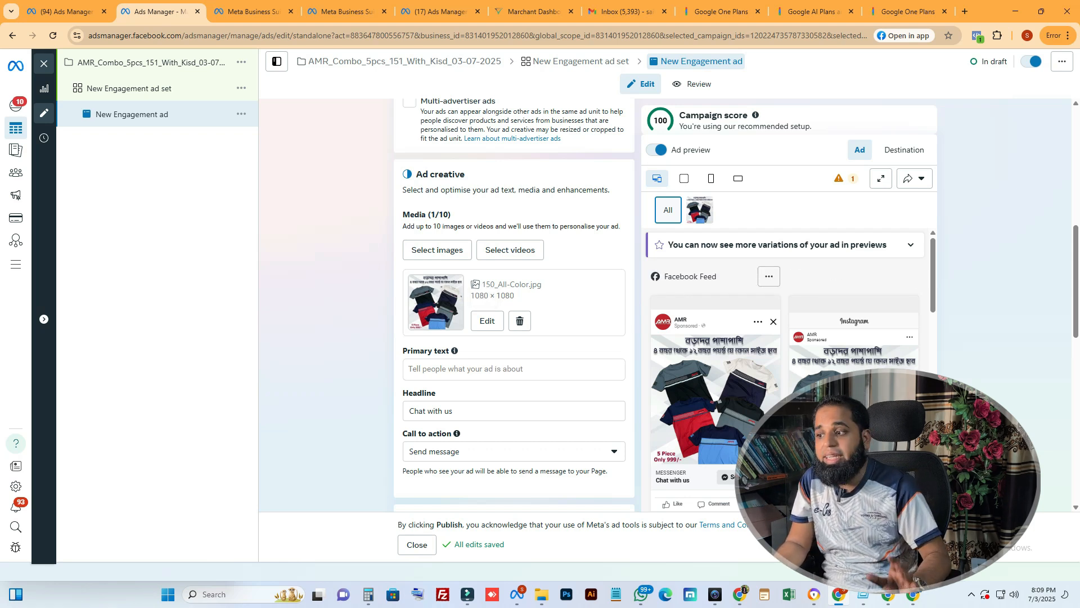
Step: Copy the Bengali T-shirt description with its contact lines from the Google Docs document and paste it as the ad's primary text
scroll(514, 304, down, 1)
scroll(513, 304, up, 2)
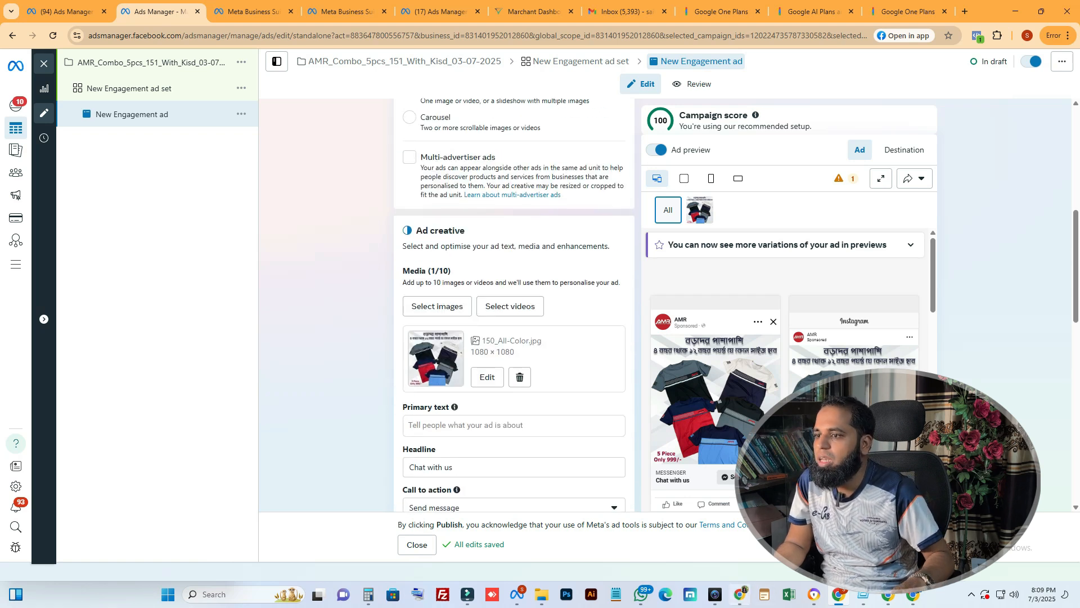
click(740, 594)
drag(562, 272, 398, 174)
key(ctrl+c)
click(1016, 11)
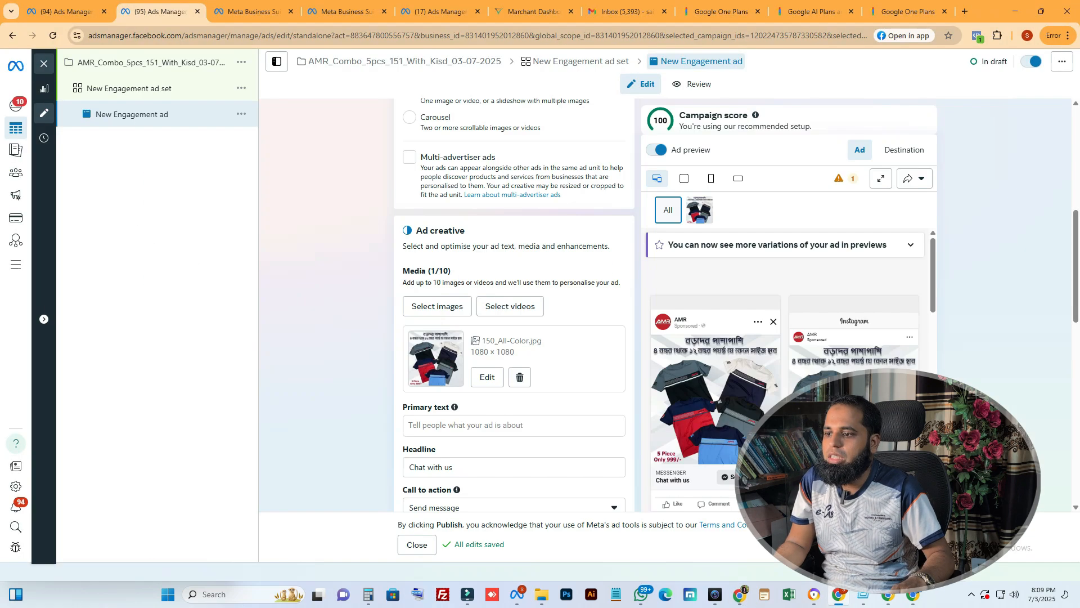
click(506, 426)
key(ctrl+v)
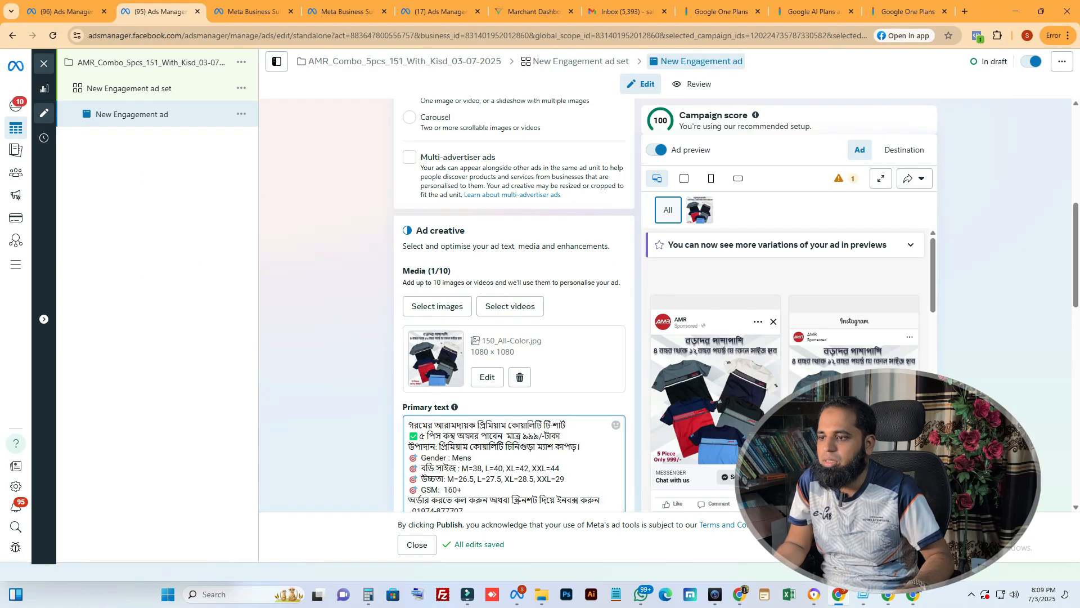
Step: Clean up the last line of the primary text by removing the mention code around the phone number, keeping the number with its plus sign
scroll(513, 304, down, 3)
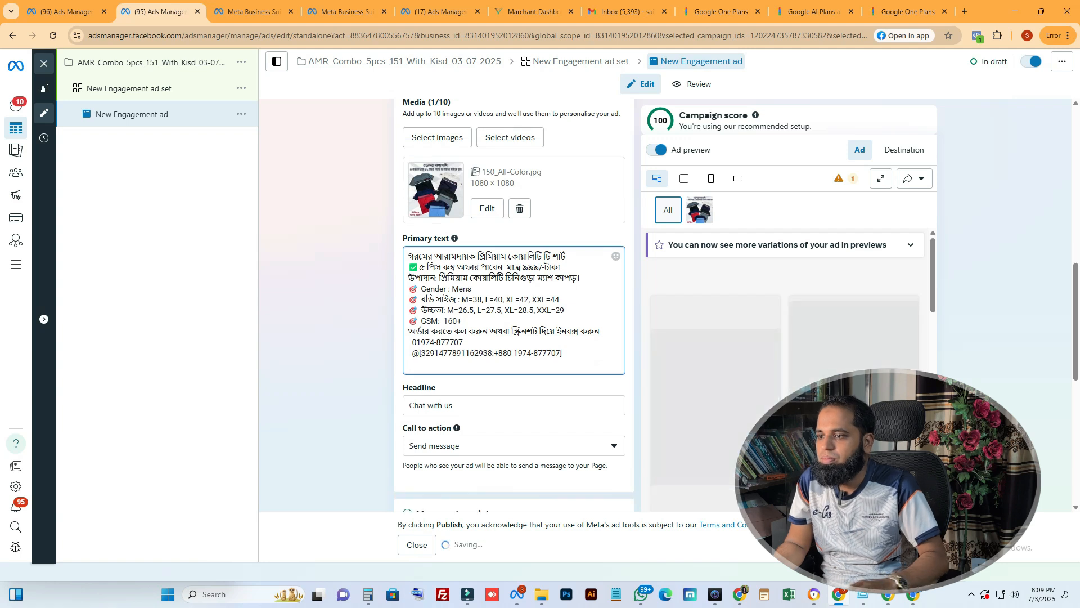
drag(498, 354, 408, 353)
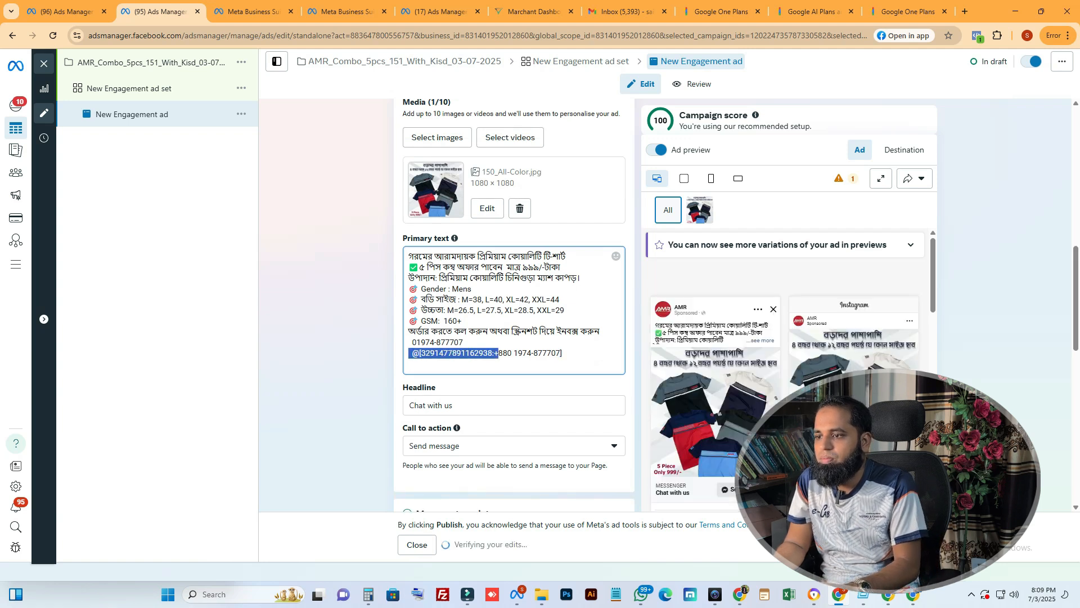
key(BackSpace)
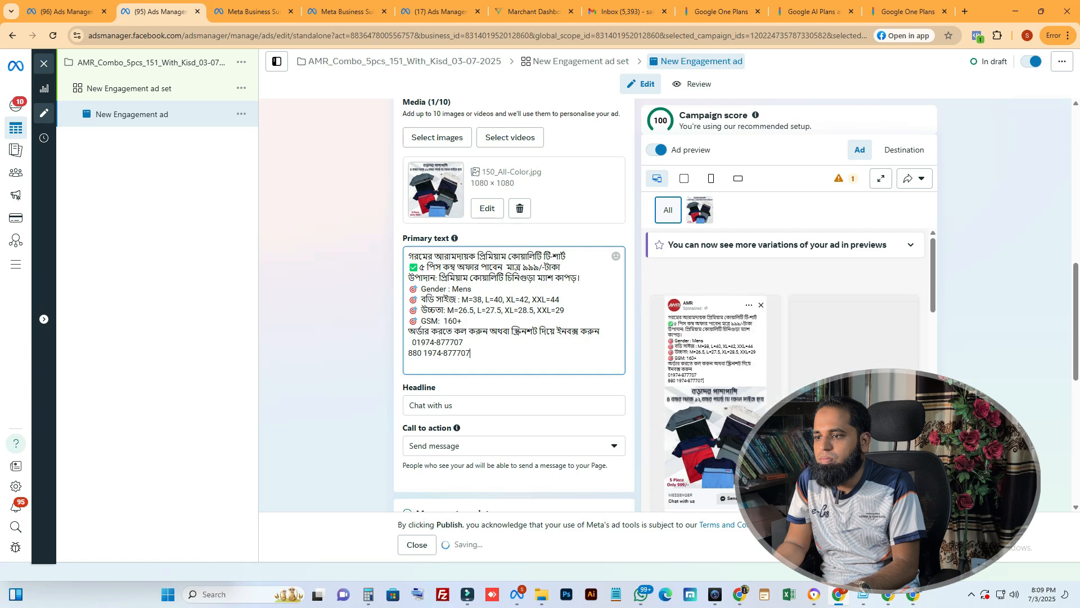
key(End)
key(BackSpace)
key(Return)
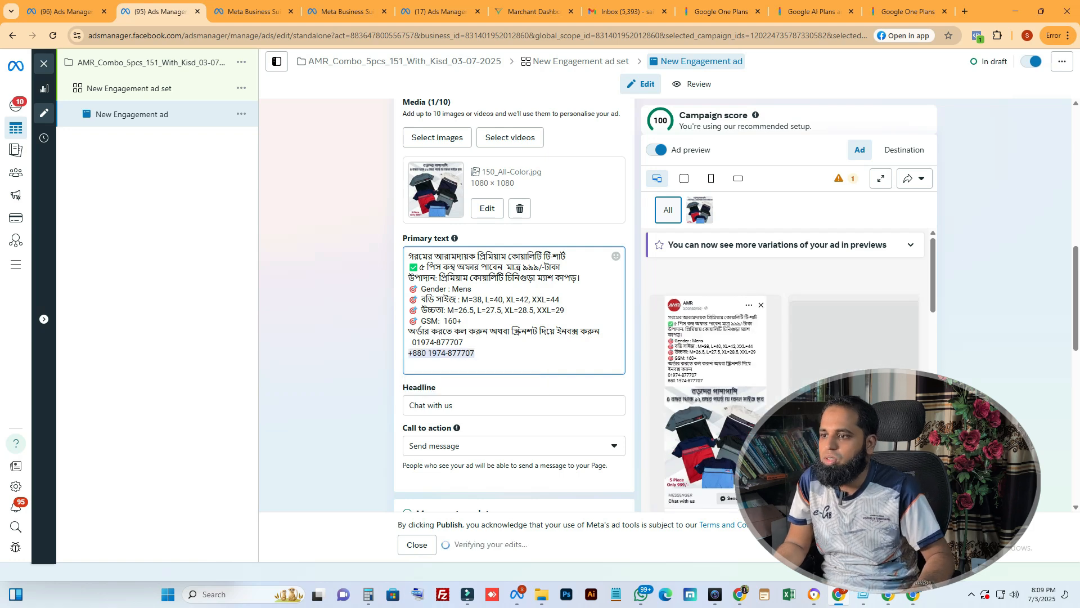
Step: Insert "ছেলে এবং বাবার জন্য" before "টি-শার্ট" in the first line of the primary text
scroll(514, 306, up, 1)
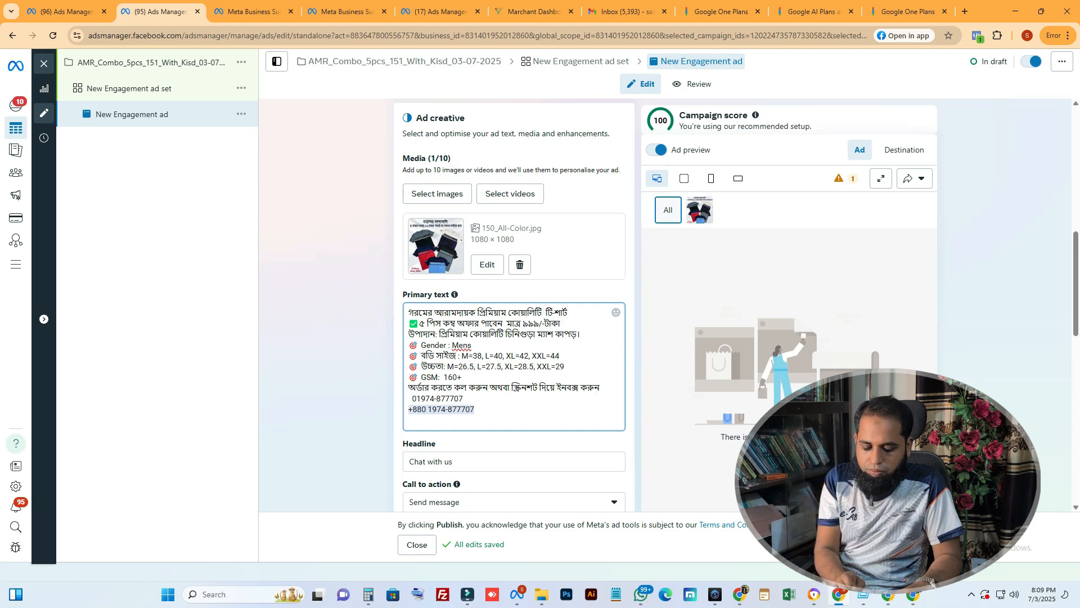
text(ছেলে)
text( এবং)
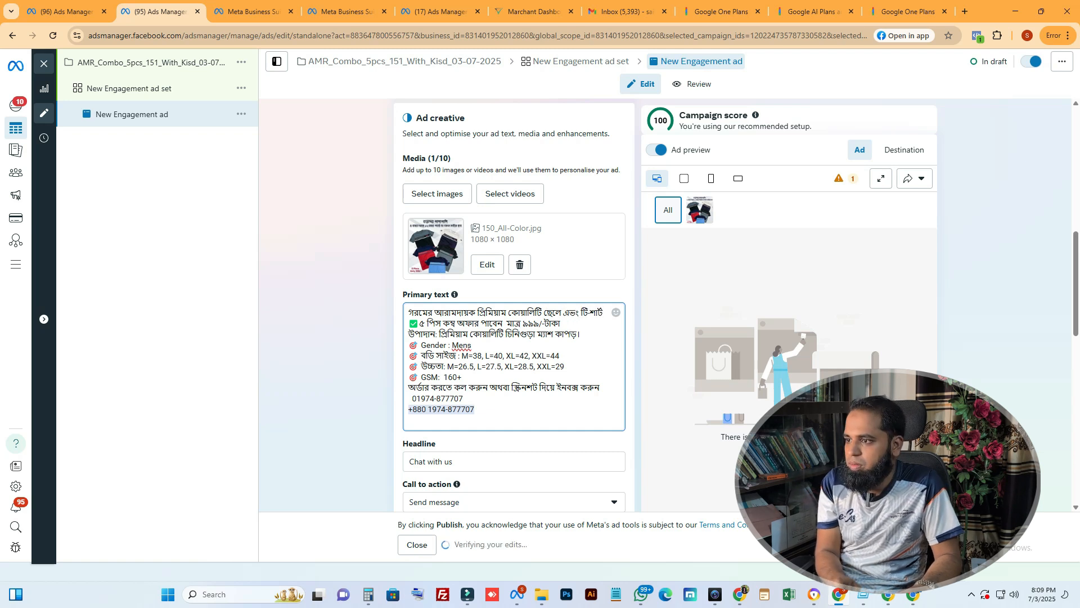
key(BackSpace)
key(BackSpace)
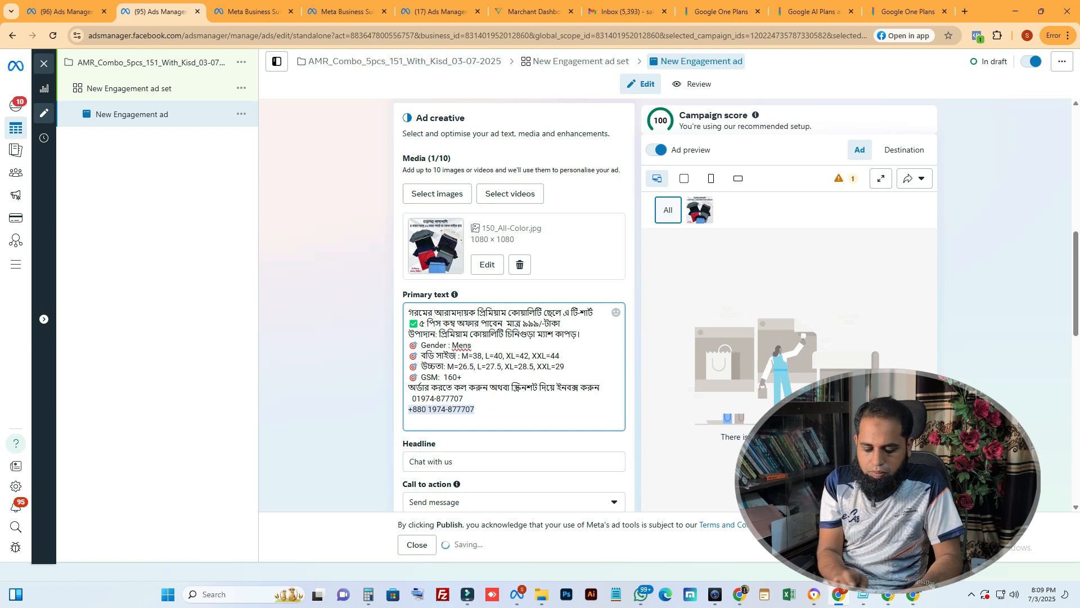
text(বং বাবা)
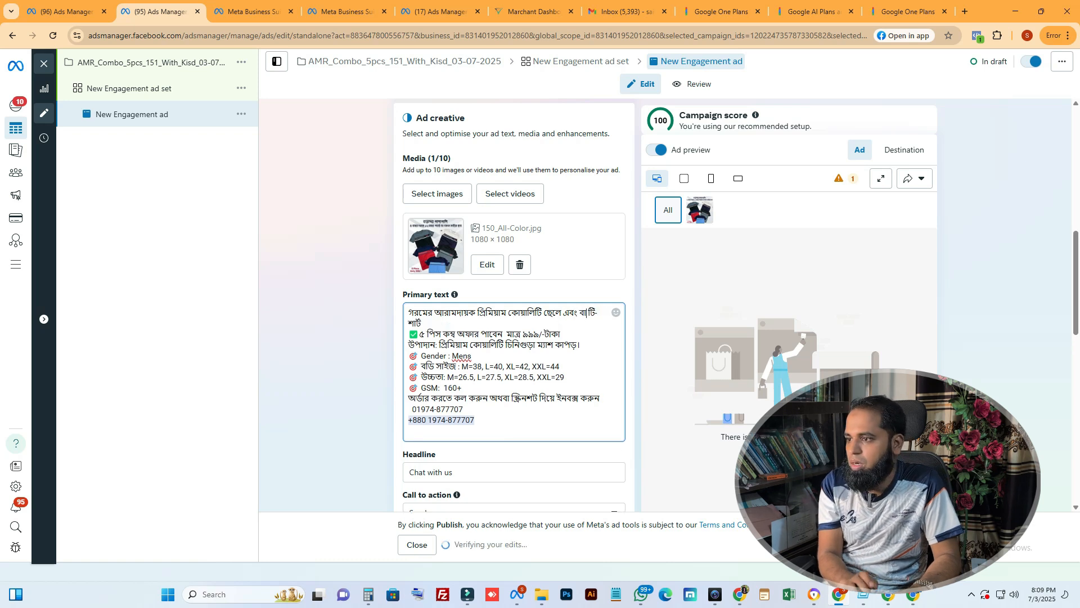
text(র)
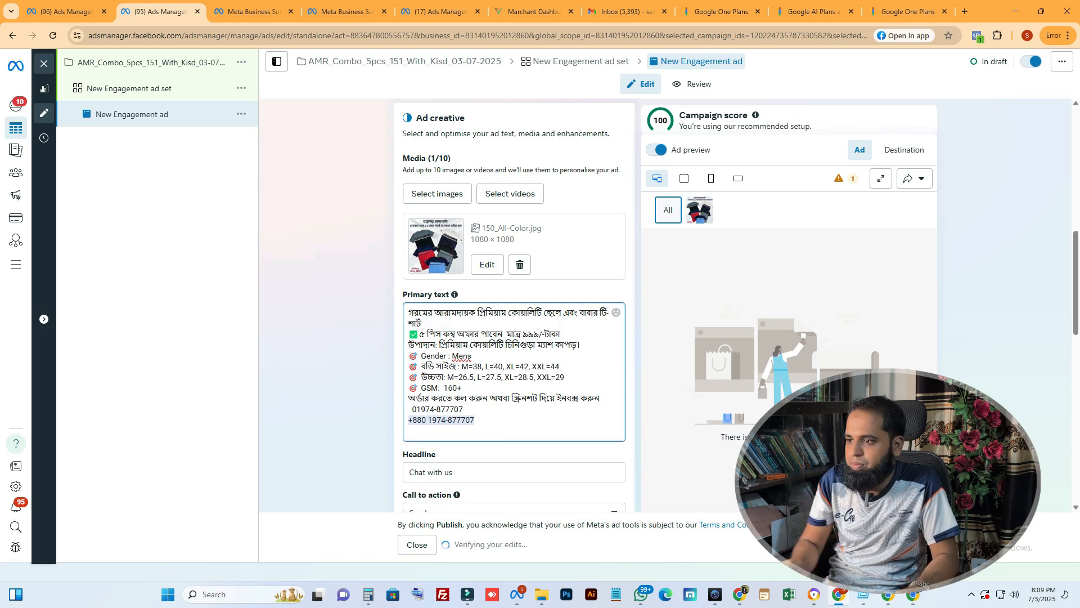
text( জন্য)
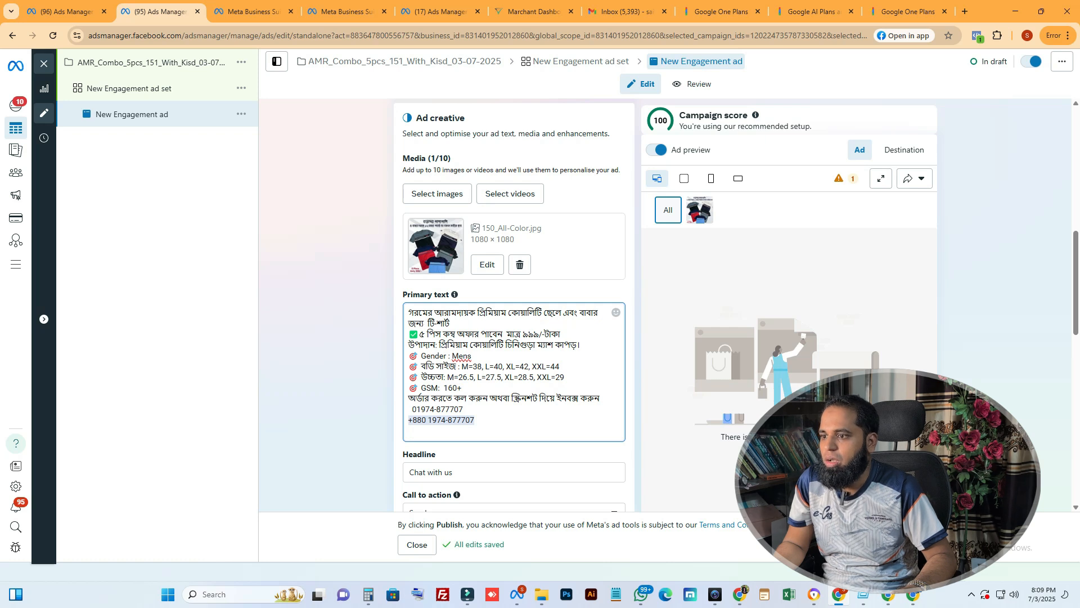
drag(426, 334, 560, 334)
triple_click(521, 345)
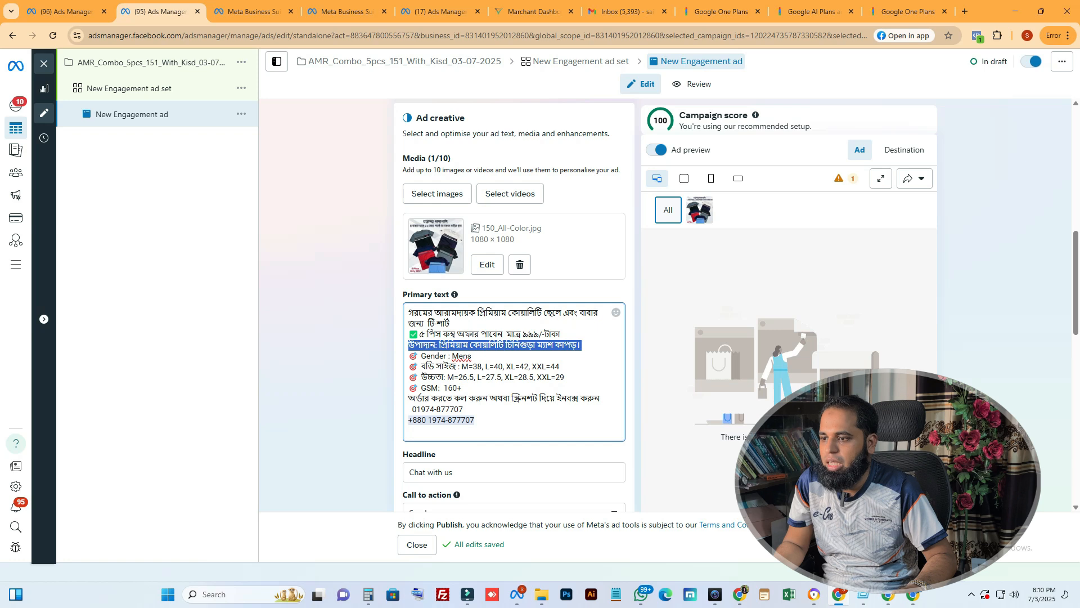
Step: Replace the ad's headline with "৫ পিস টি-শার্ট মাত্র ৯৯৯/-টাকা", copied from the Google Docs document
scroll(514, 304, down, 3)
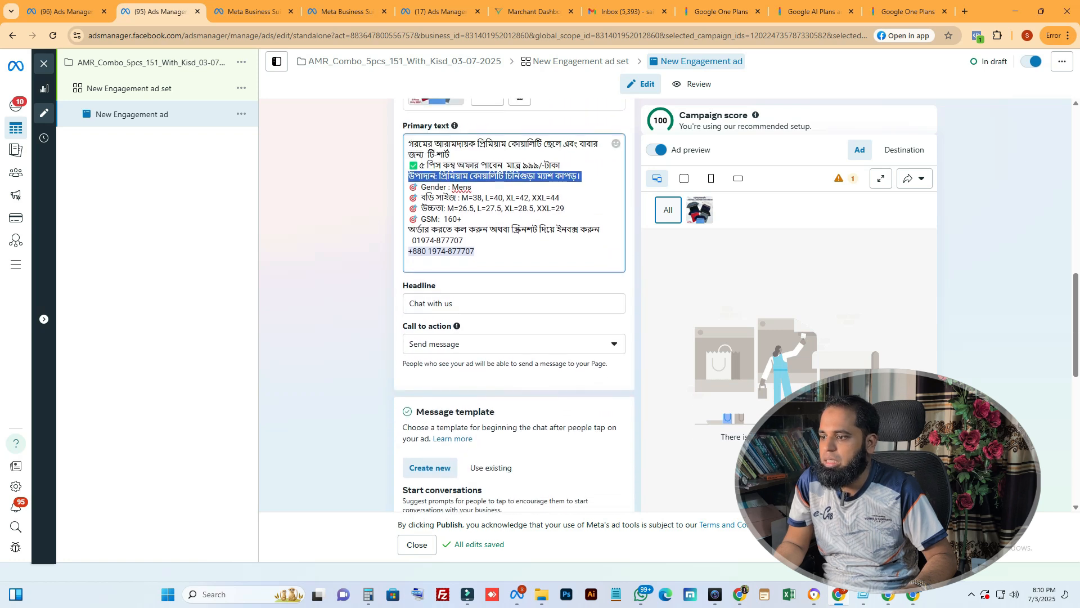
click(739, 594)
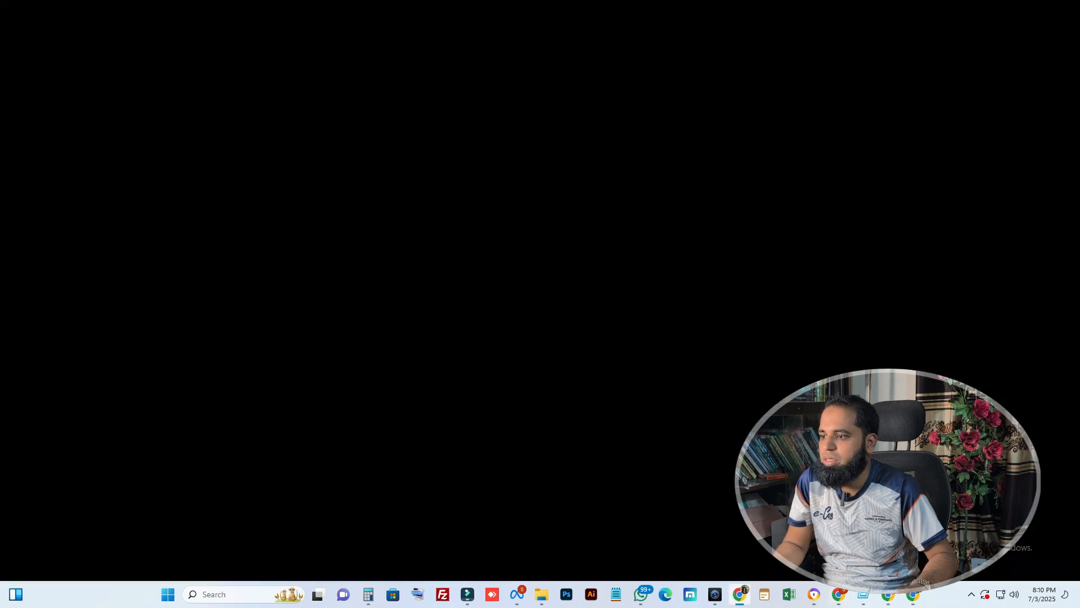
click(505, 304)
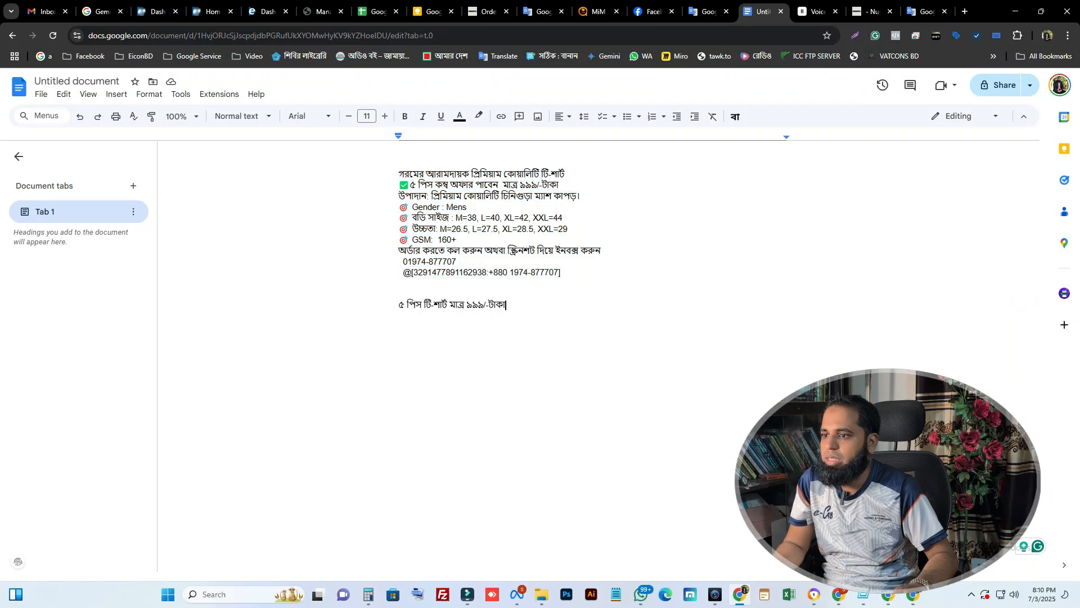
drag(505, 305, 398, 305)
key(ctrl+c)
key(alt+Tab)
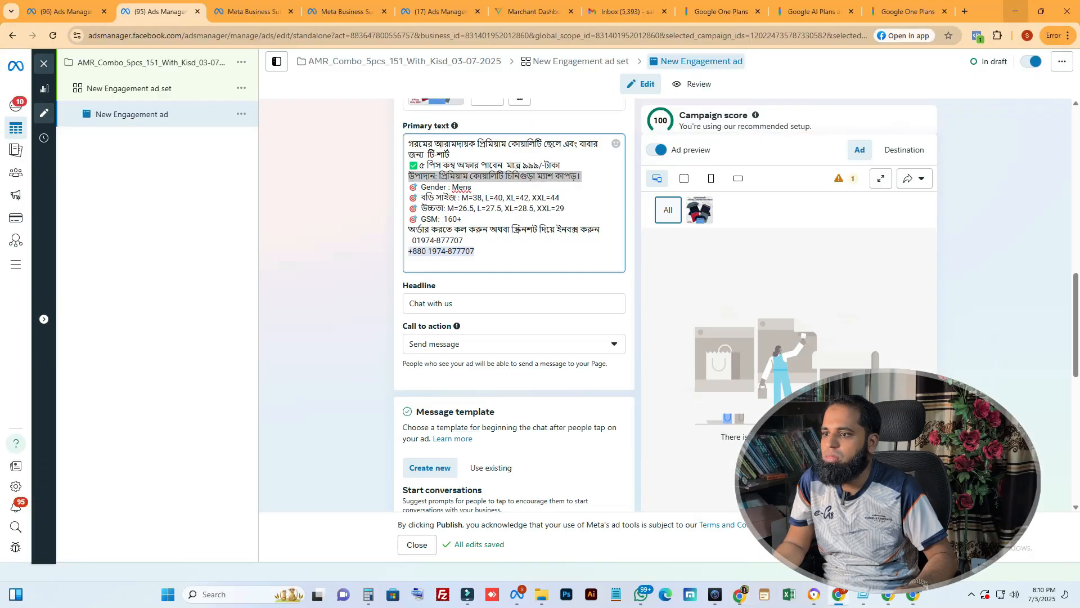
triple_click(437, 304)
key(ctrl+v)
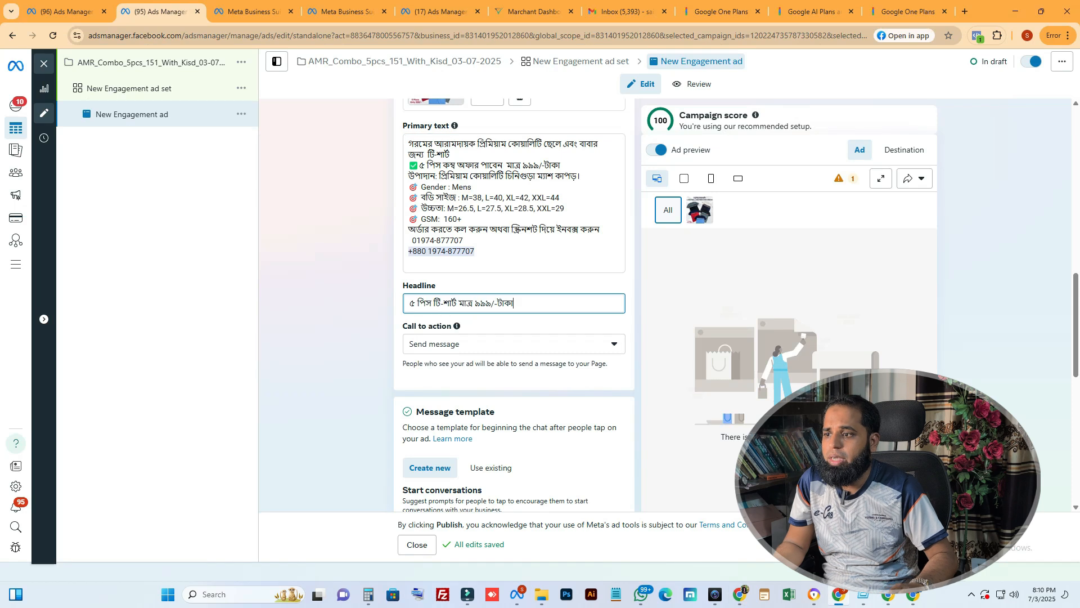
Step: Check the ad's preview across placements and look over its identity, creative and message template sections
scroll(514, 303, down, 5)
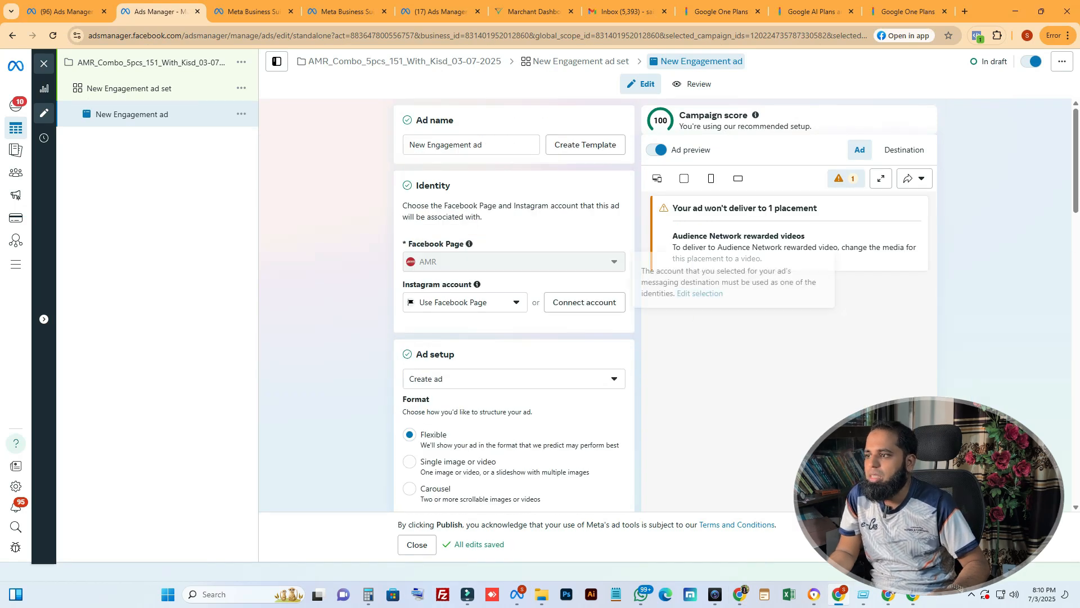
click(657, 178)
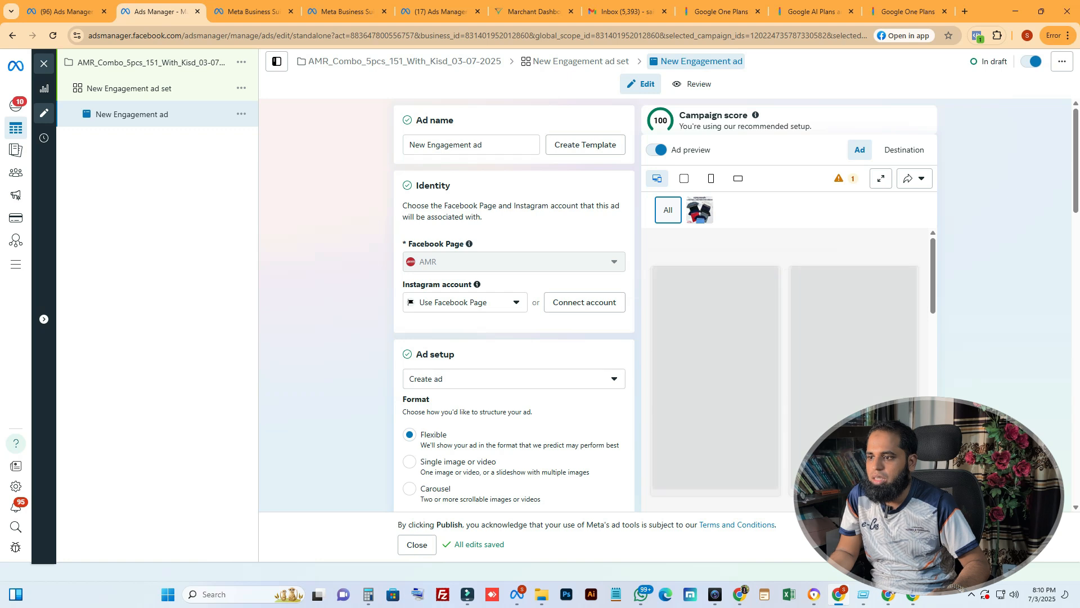
scroll(514, 304, down, 15)
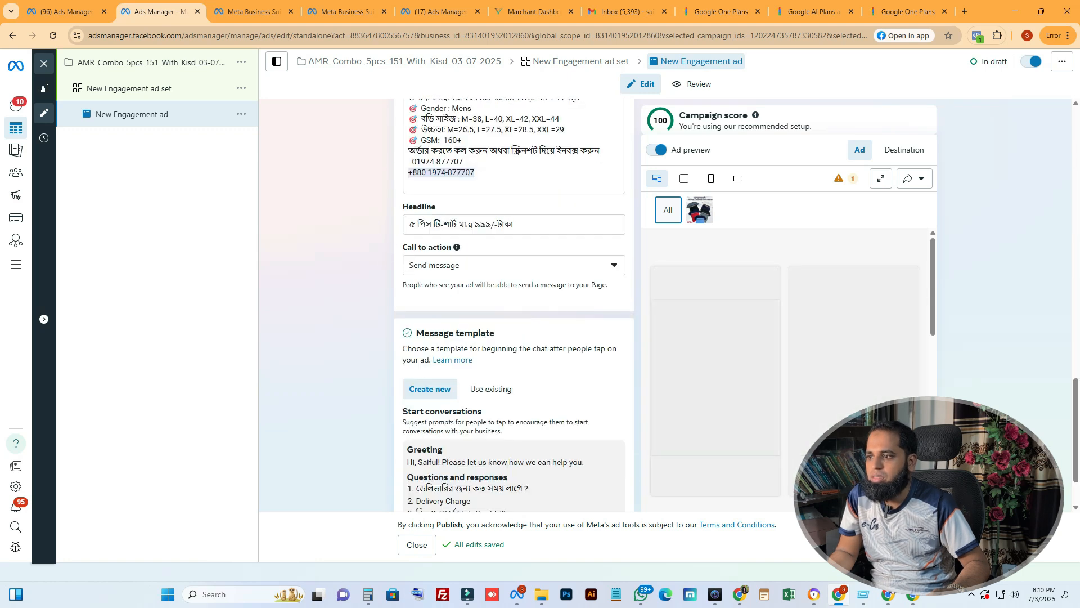
scroll(514, 303, down, 5)
scroll(514, 303, up, 20)
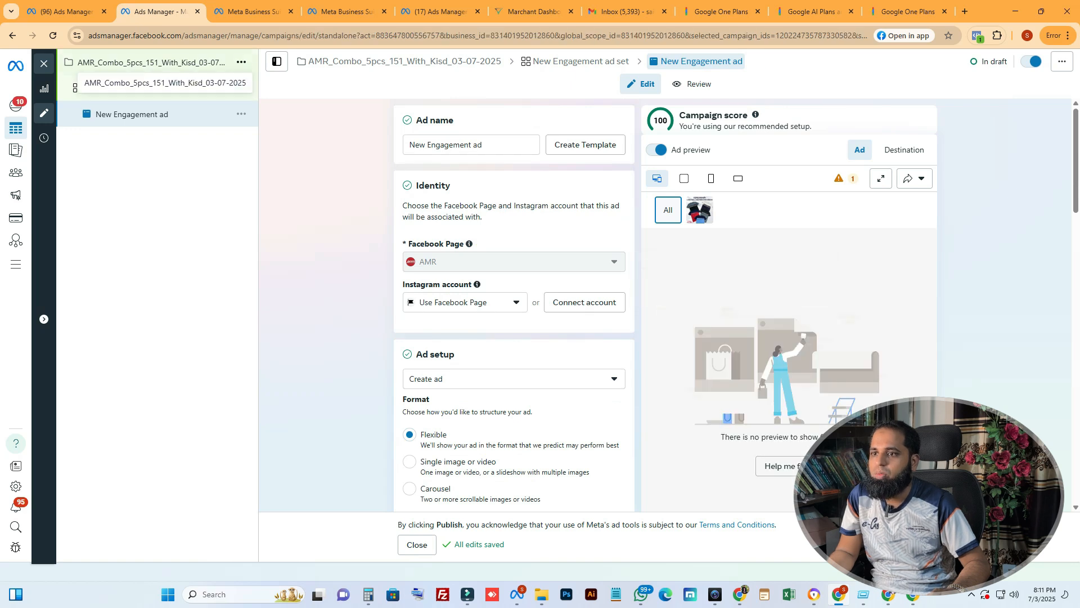
Step: Review the campaign's budget, A/B test and category settings, and the ad set's message destinations, location and audience targeting
click(151, 62)
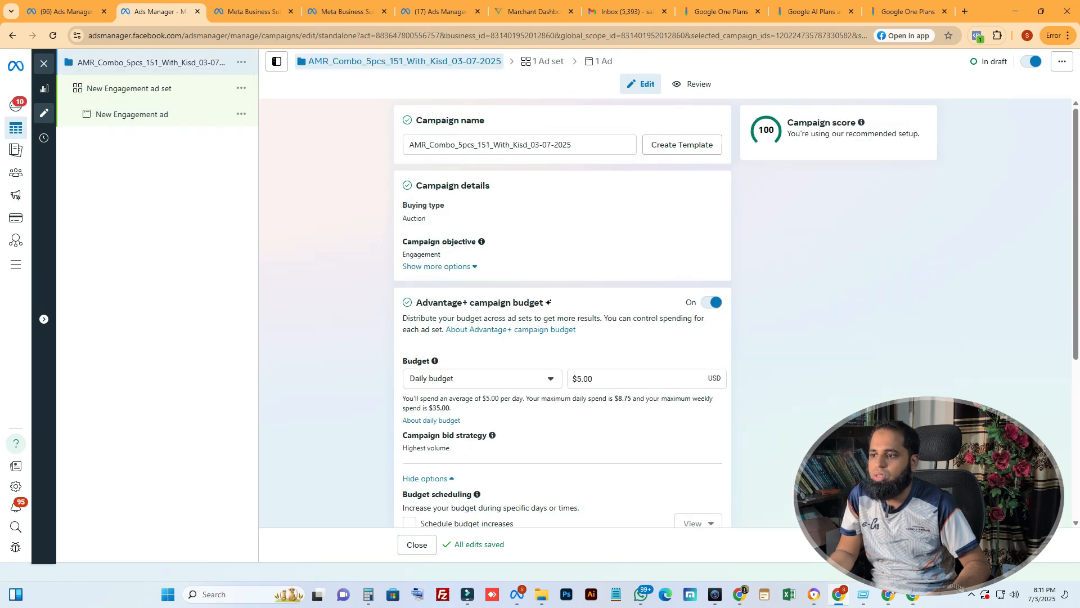
scroll(563, 313, down, 5)
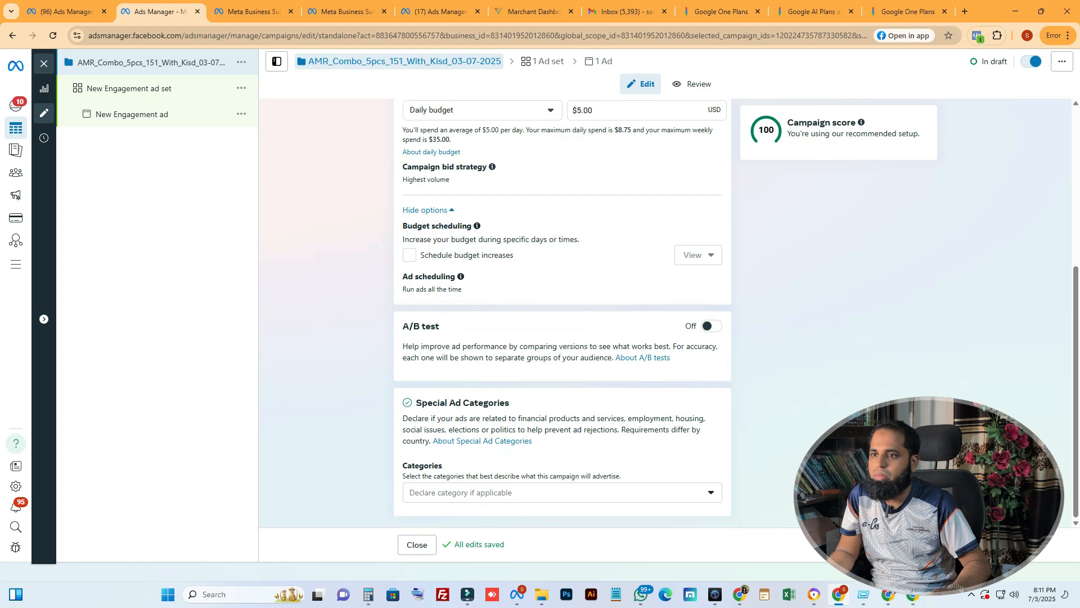
click(135, 88)
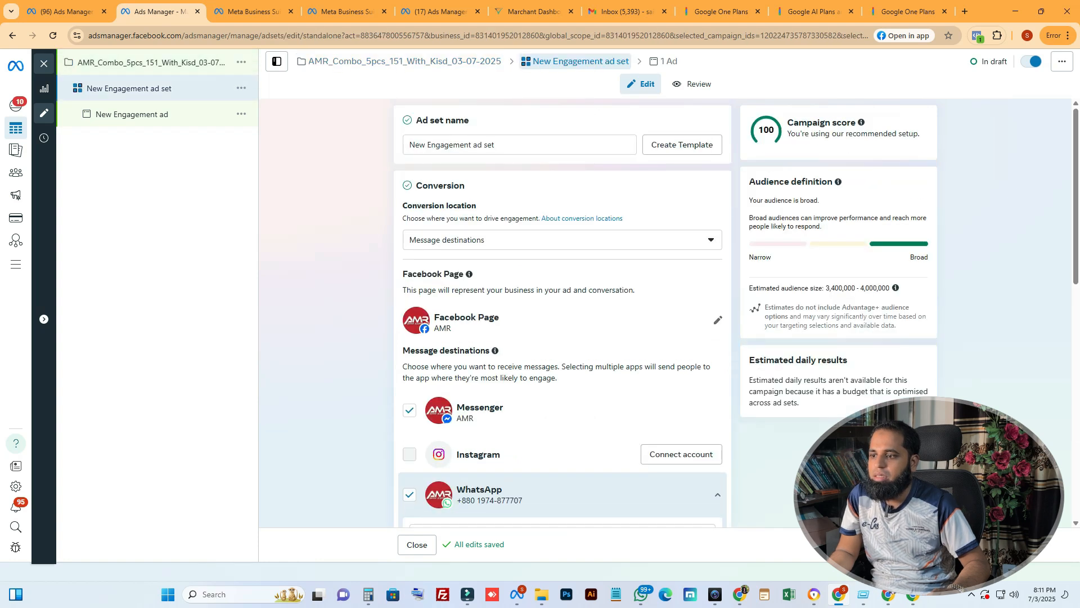
scroll(563, 313, down, 15)
scroll(563, 312, down, 8)
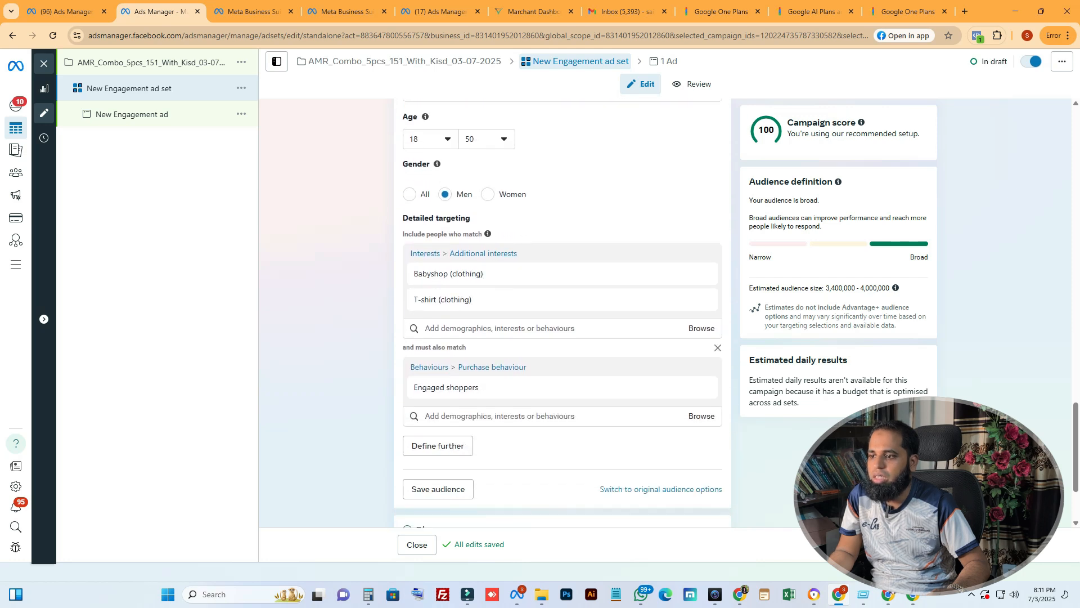
scroll(563, 313, up, 4)
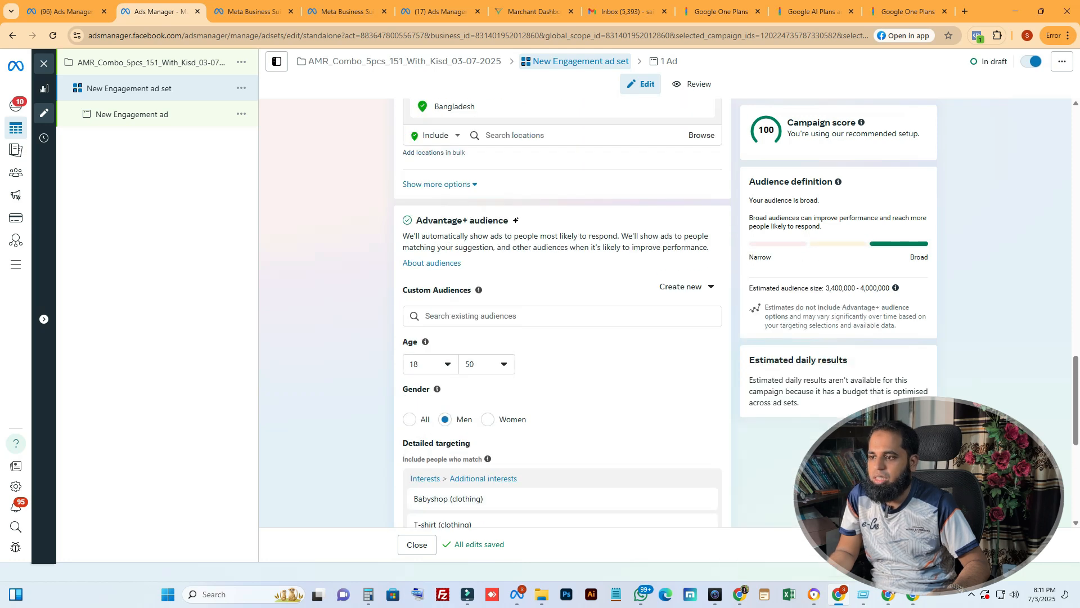
Step: Review the ad set's age, gender and detailed targeting, then its budget and schedule settings
scroll(562, 276, down, 4)
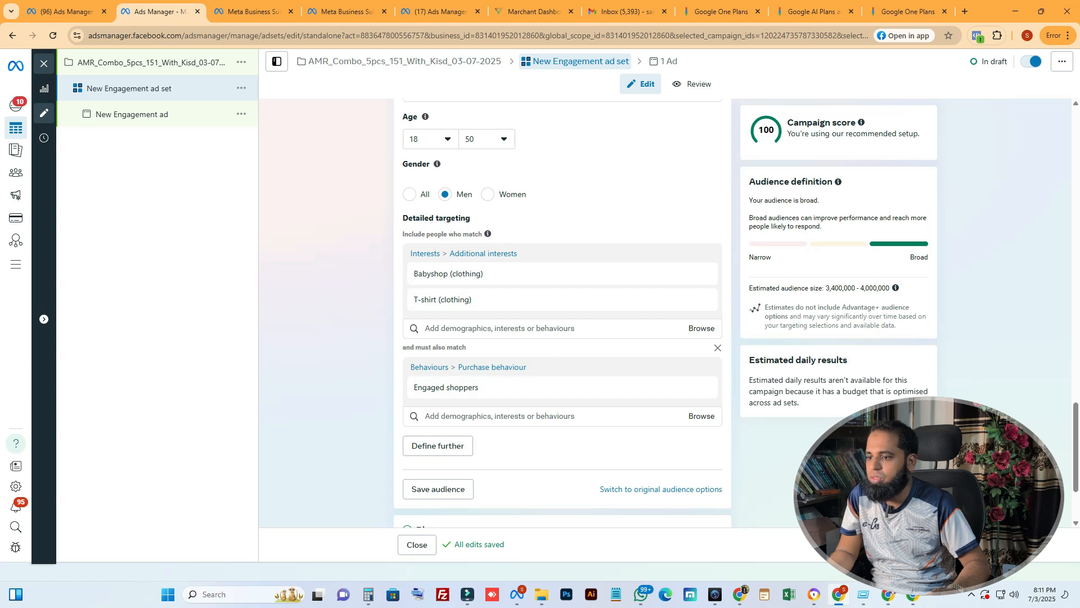
scroll(563, 315, down, 2)
scroll(563, 315, up, 13)
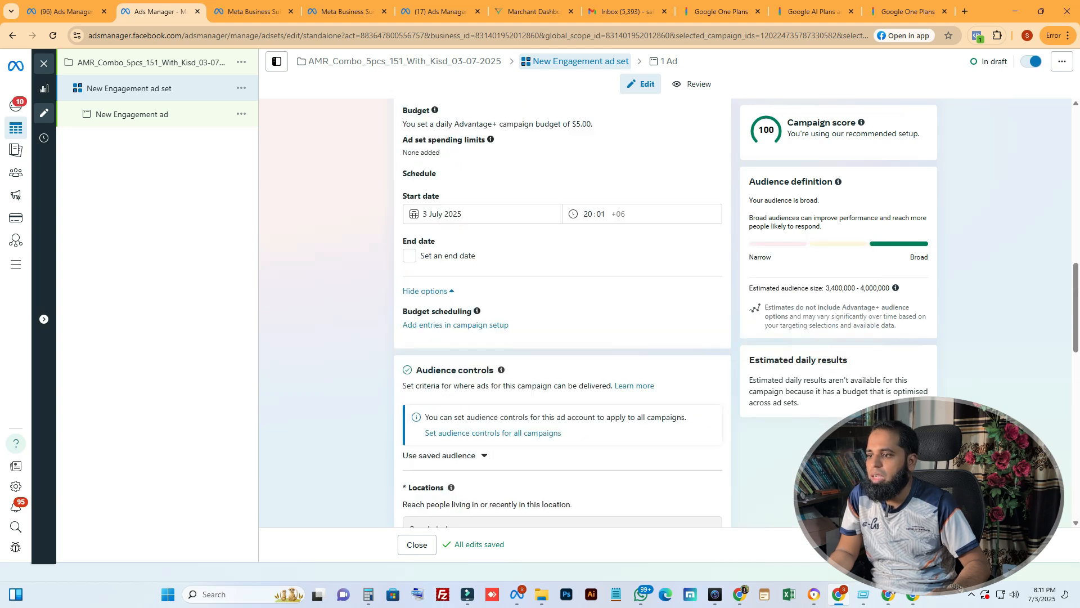
Step: Review the New Engagement ad's identity and format settings, and look at the available ad setup choices
click(132, 115)
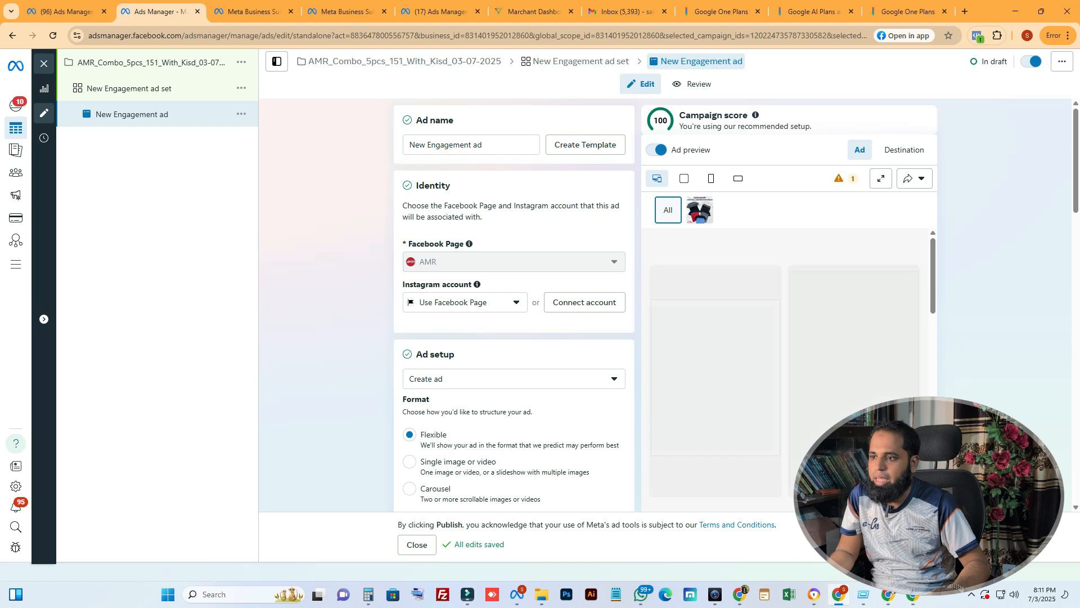
scroll(514, 261, down, 3)
scroll(514, 305, down, 2)
scroll(514, 305, up, 3)
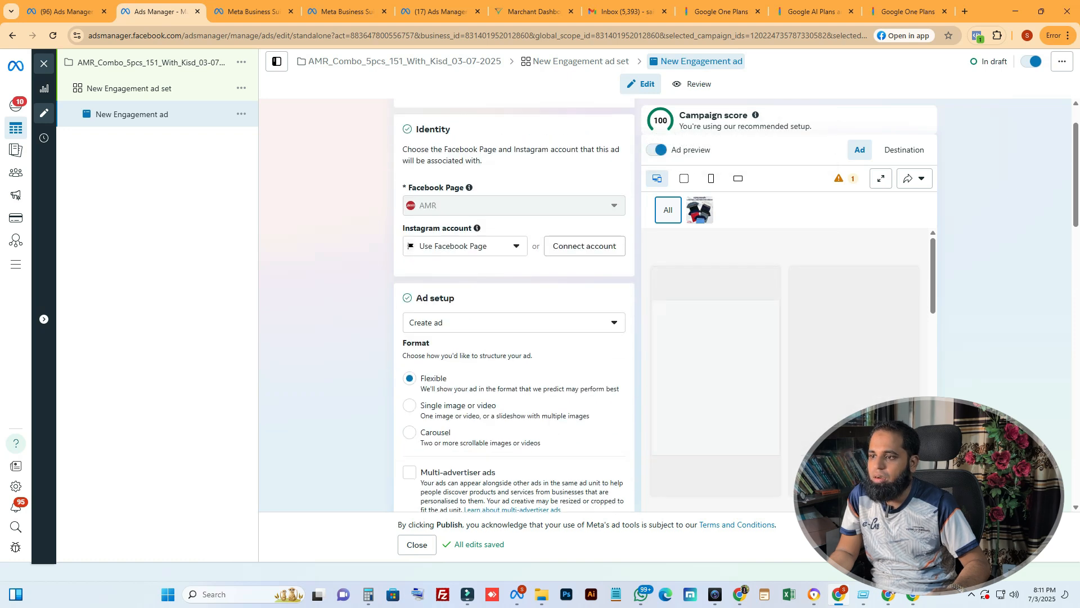
click(514, 322)
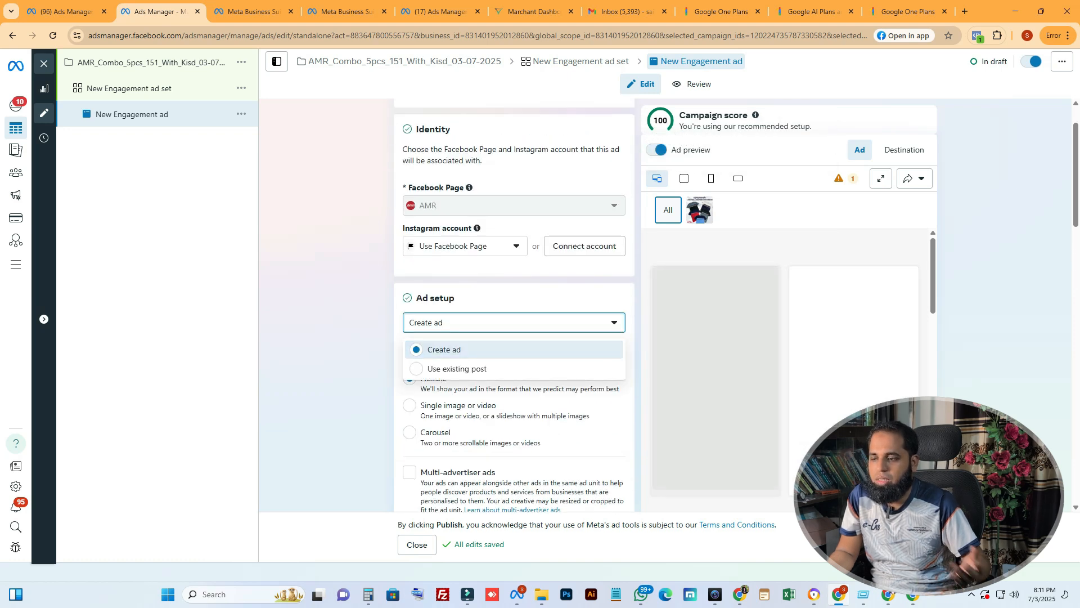
click(514, 323)
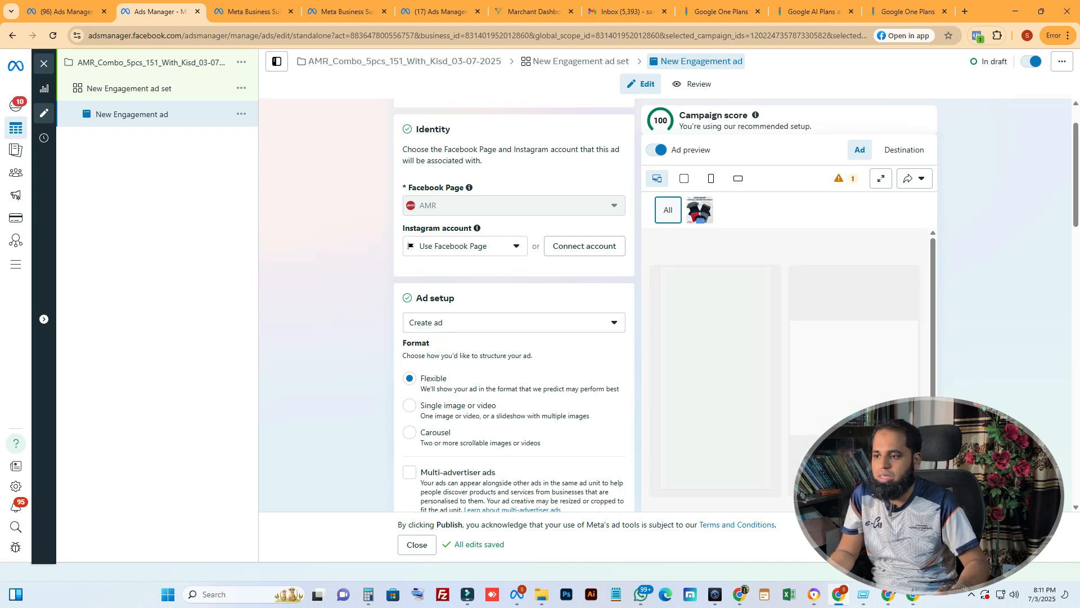
click(515, 322)
click(515, 322)
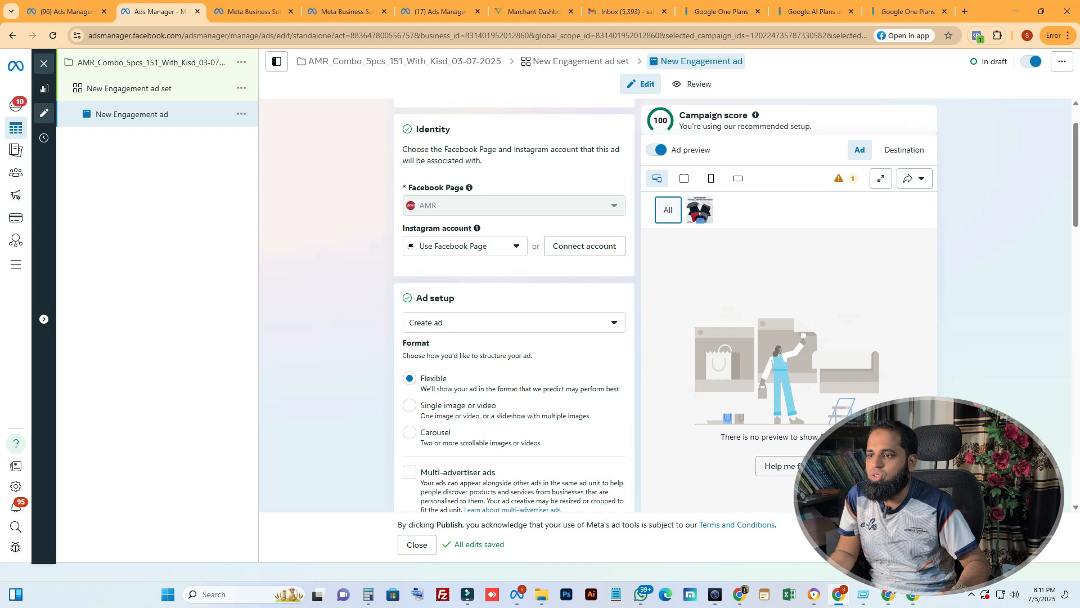
Step: Check the ad's media, primary text, headline, call to action, message template and tracking settings
scroll(514, 322, down, 4)
scroll(514, 322, up, 3)
scroll(515, 322, down, 6)
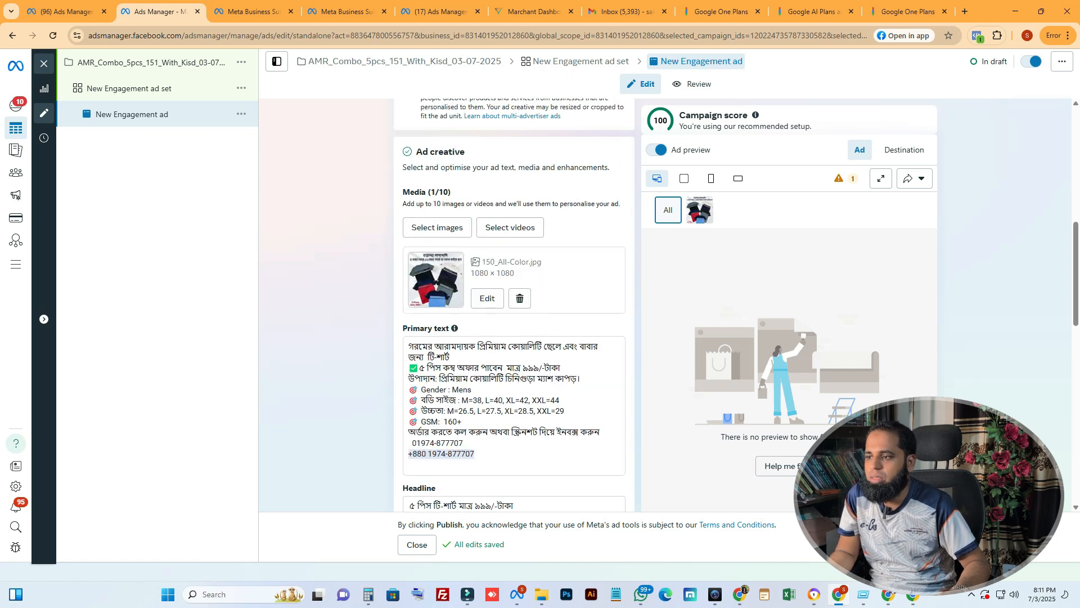
scroll(514, 304, down, 5)
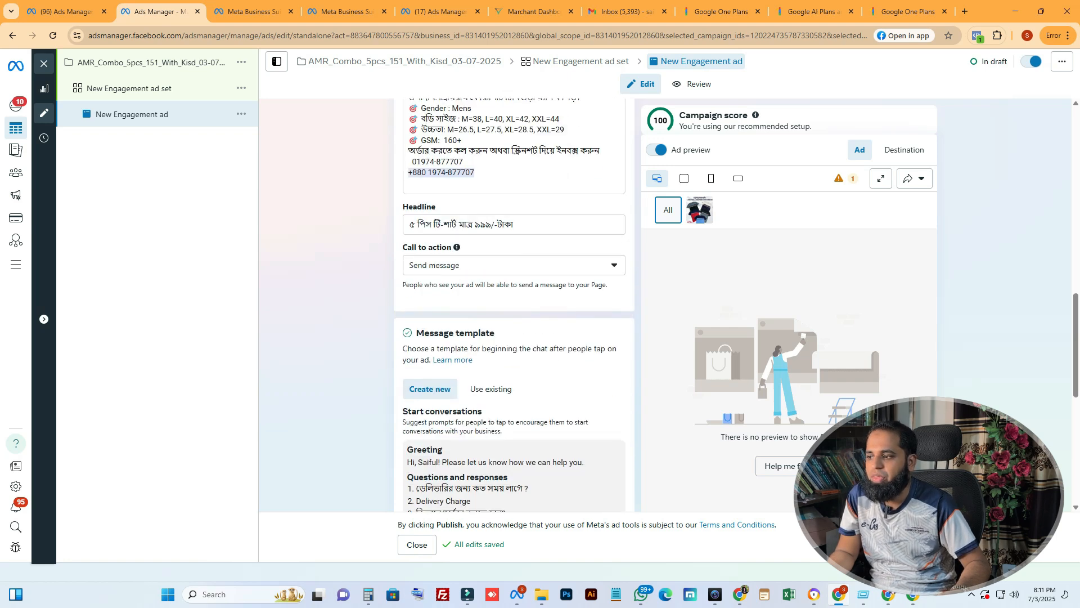
scroll(515, 304, down, 3)
scroll(514, 304, up, 4)
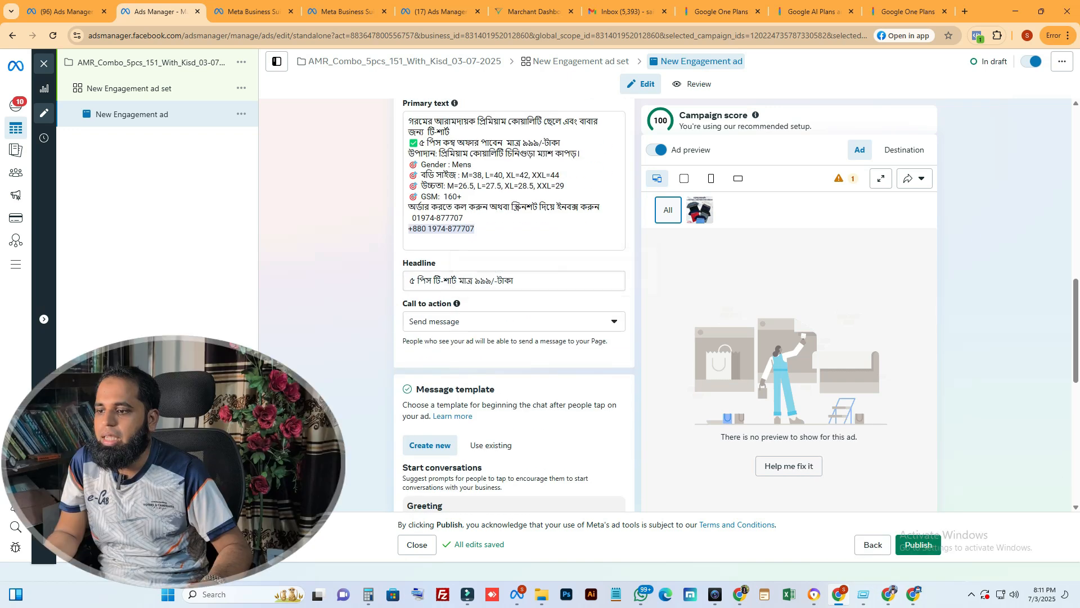
scroll(515, 304, down, 8)
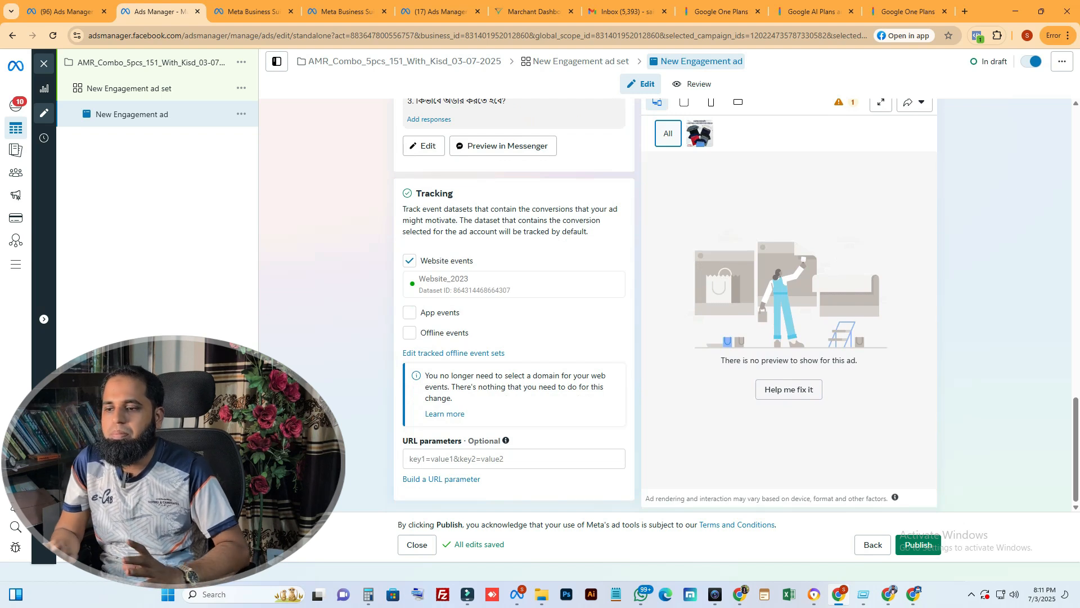
Step: Publish the campaign with its ad set and ad, dismiss the publishing notice, and show the ad sets list
click(918, 545)
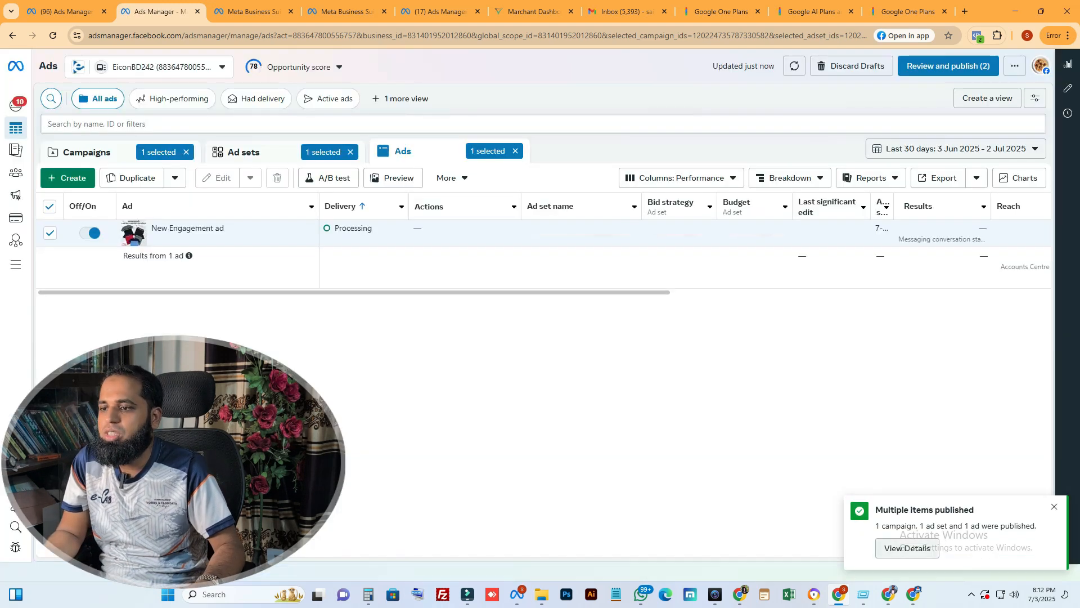
click(1053, 506)
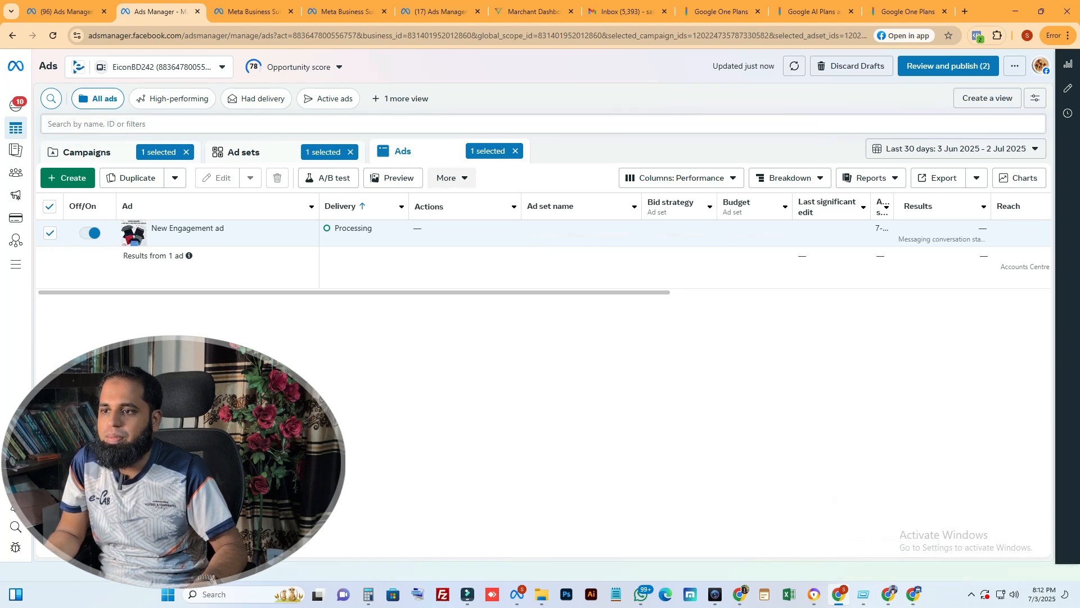
click(246, 151)
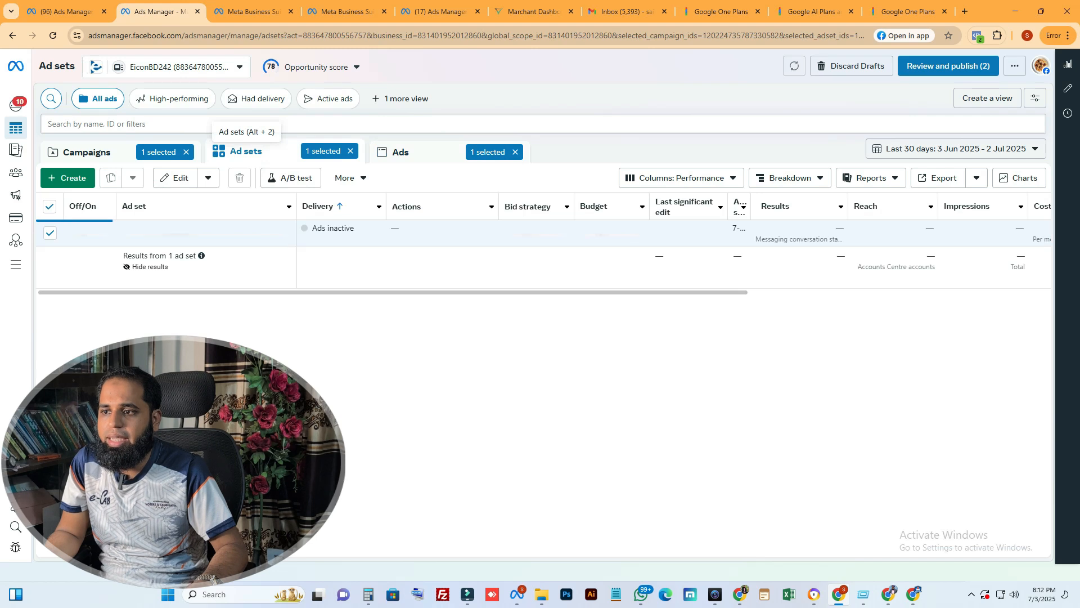